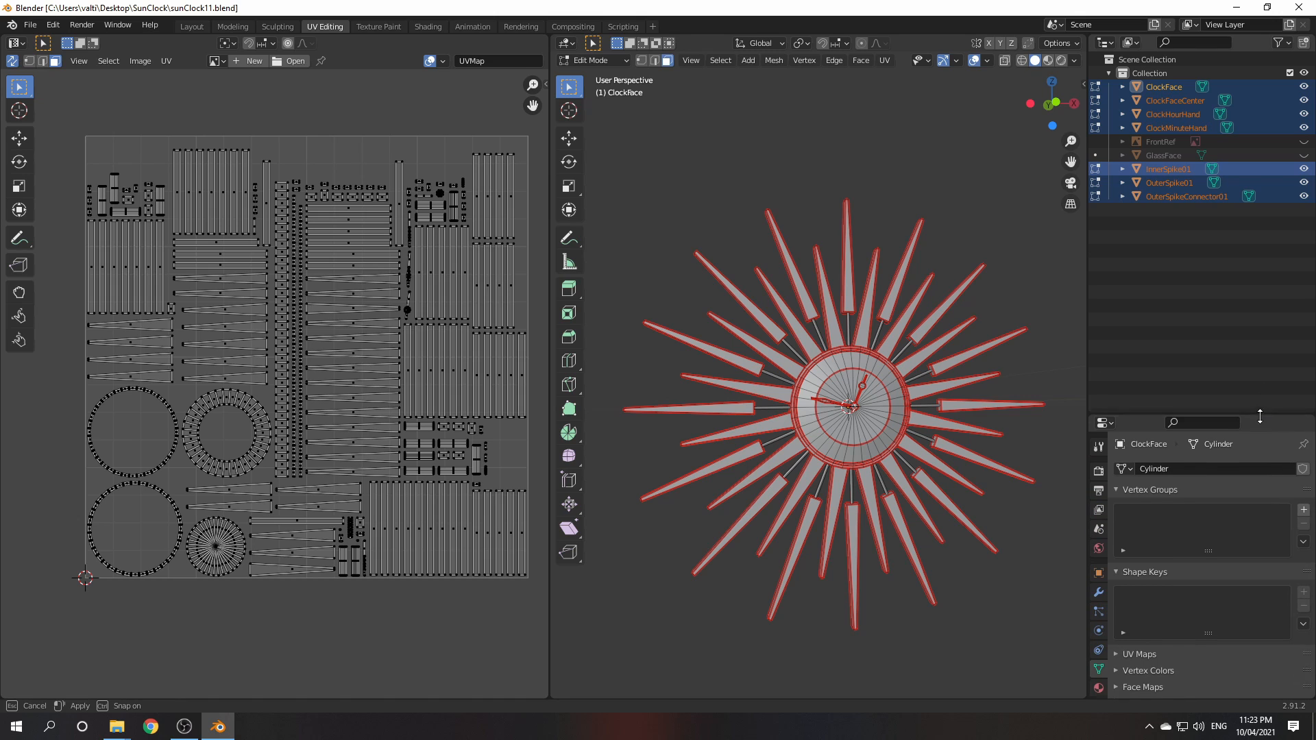
Move the FrontRef and GlassFace objects out of Collection into the top-level Scene Collection
click(1251, 359)
click(1174, 143)
ctrl+click(1171, 153)
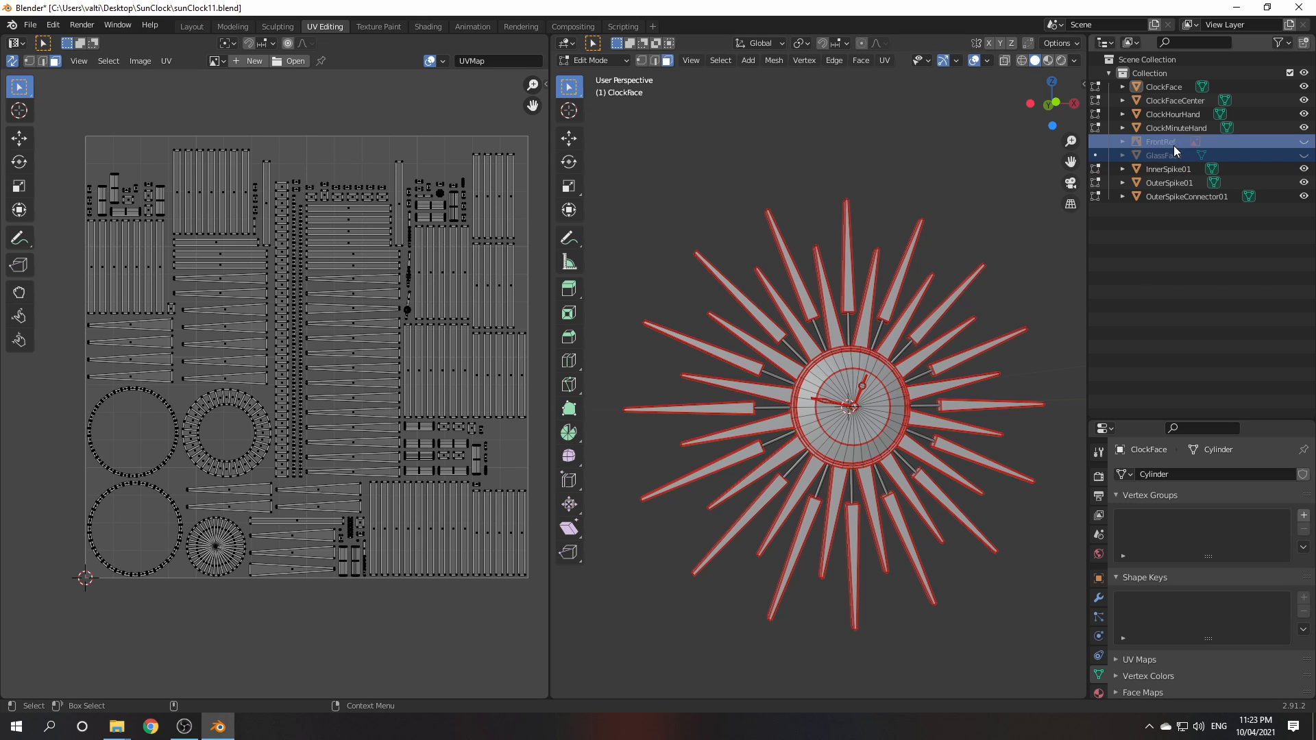
mouse_move(1169, 146)
mouse_down()
mouse_move(1183, 230)
mouse_move(1160, 158)
mouse_up()
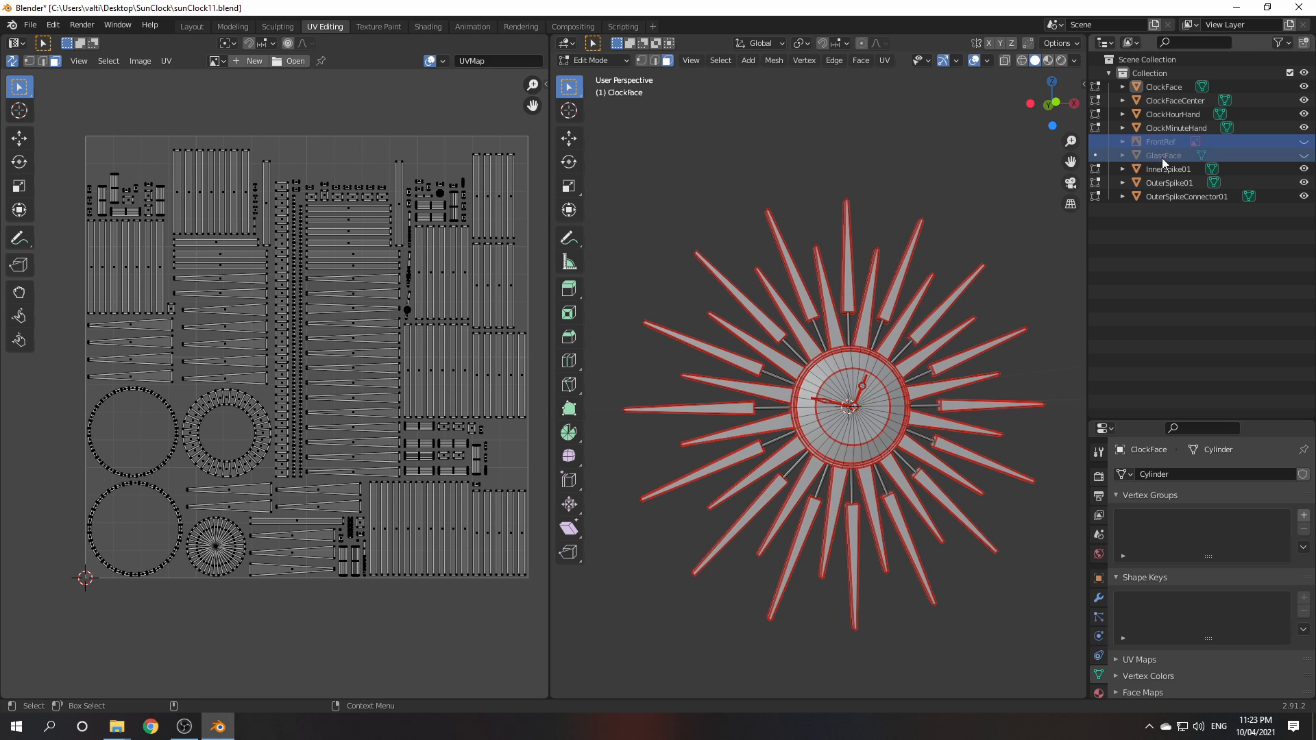
drag(1162, 142, 1157, 248)
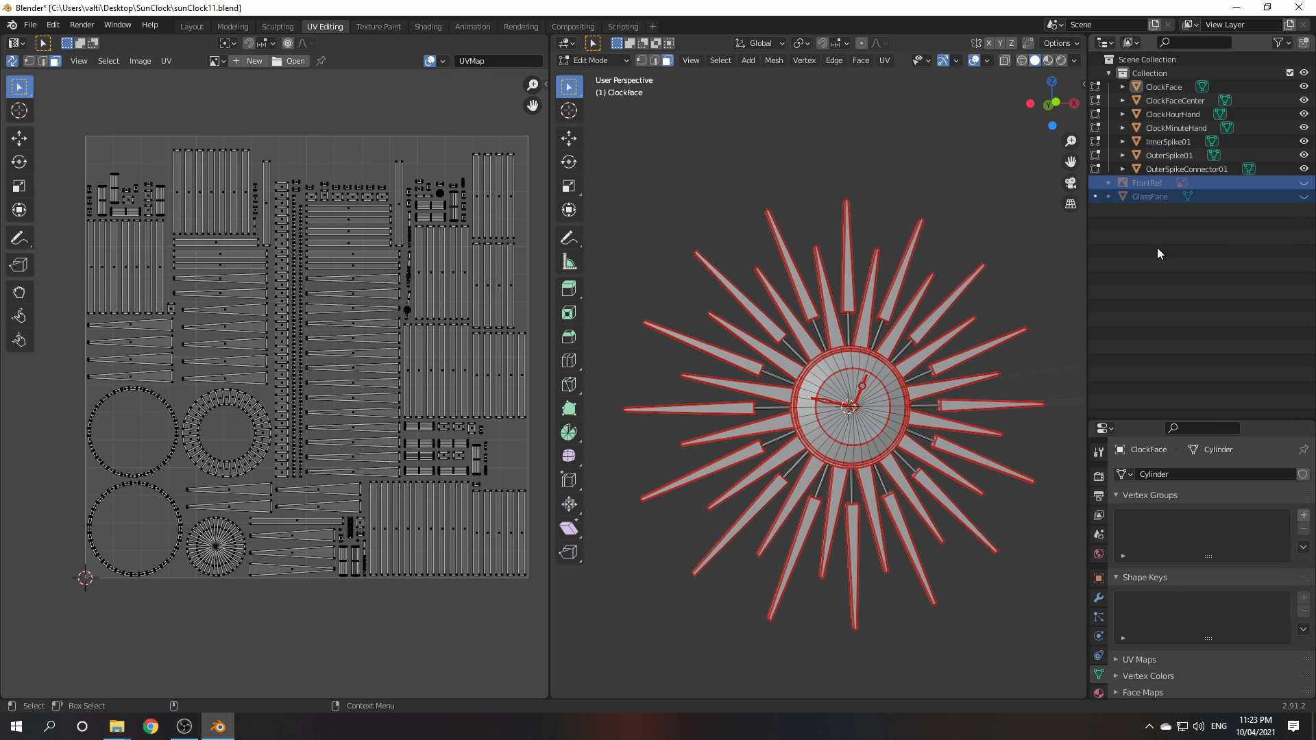
click(1165, 249)
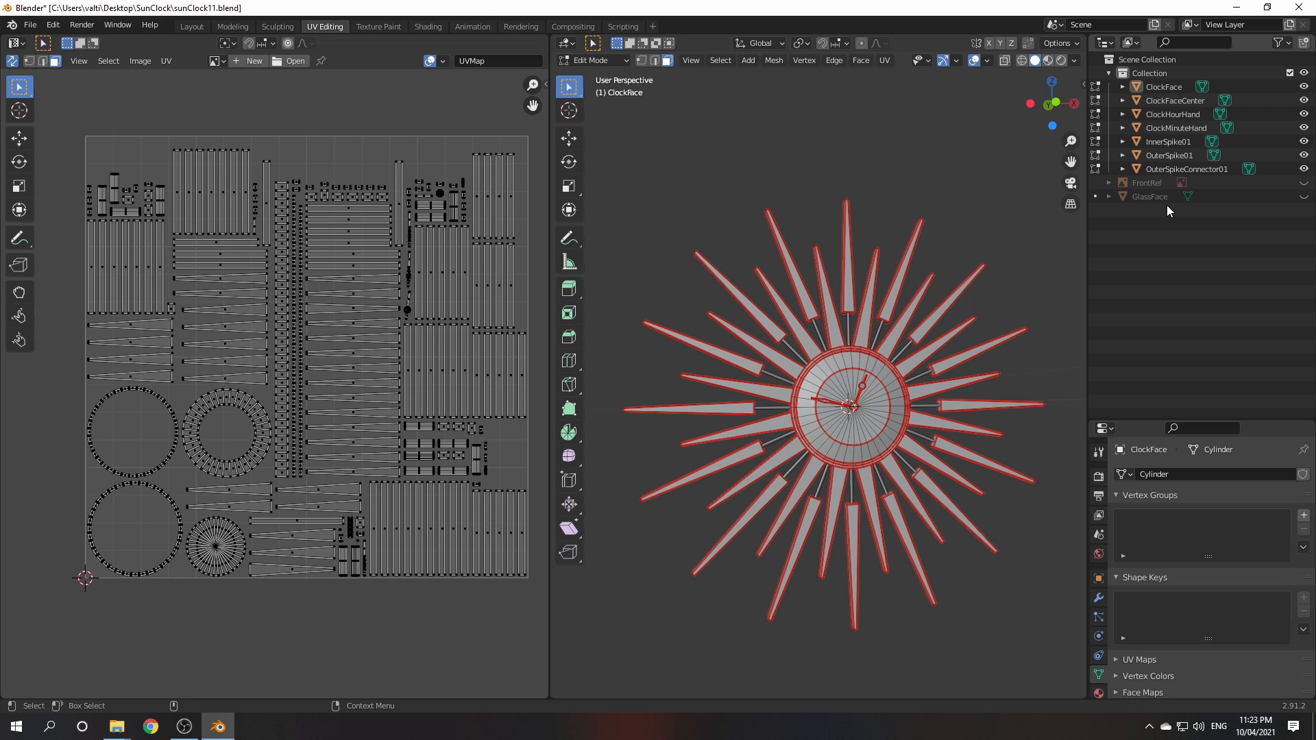
Rename ClockFace to ClockFace_low and ClockFaceCenter to ClockFaceCenter_low
double_click(1173, 88)
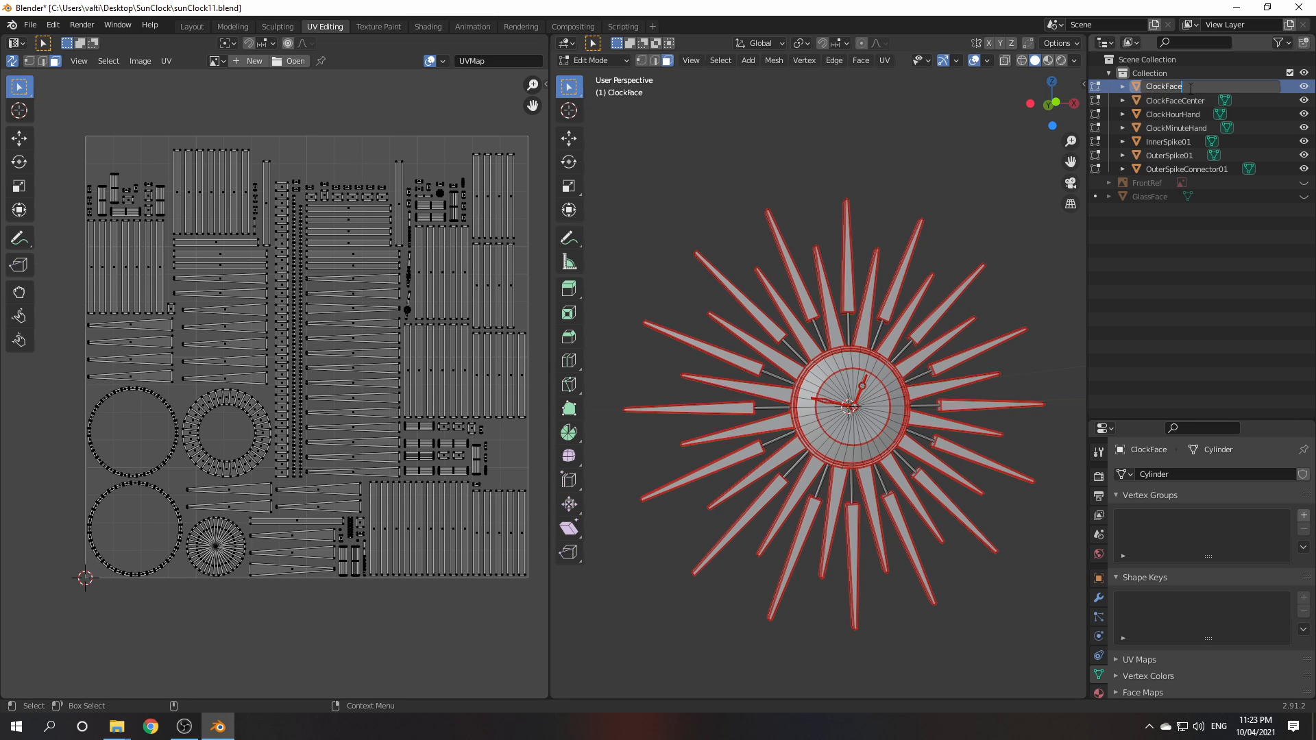
text(_low)
key(Return)
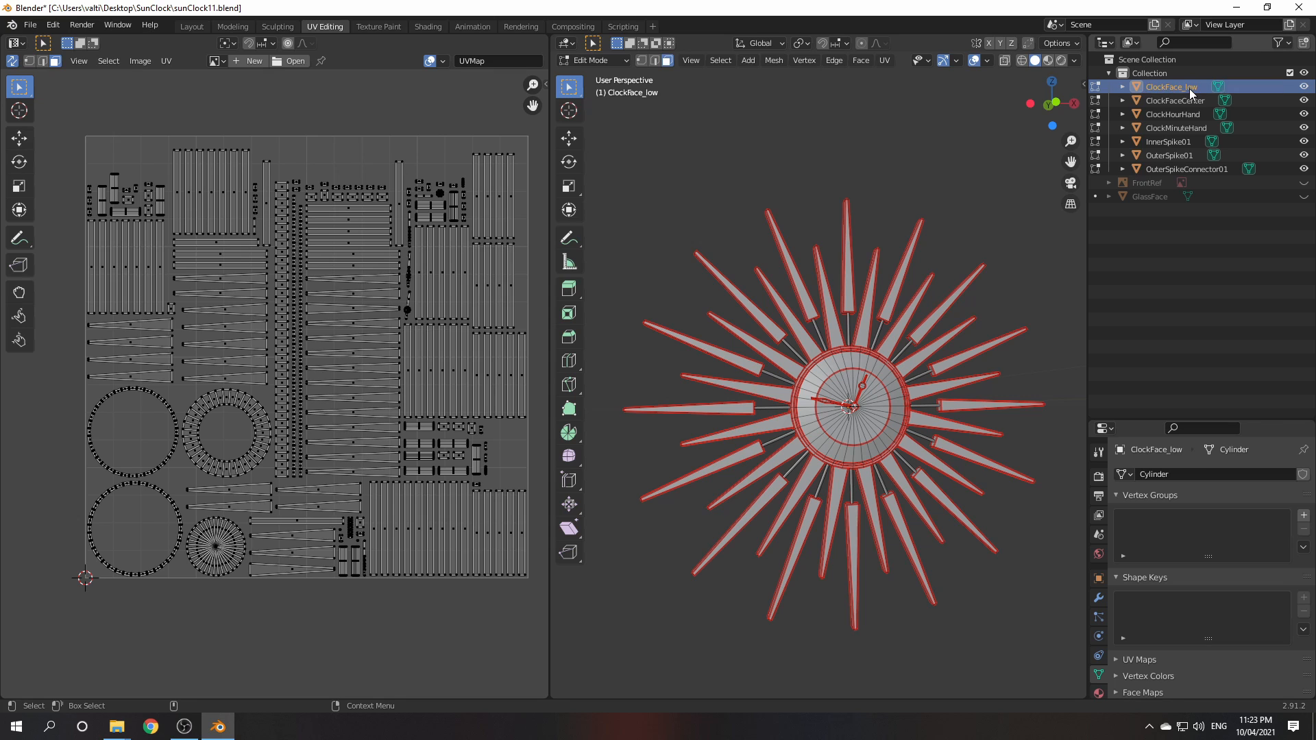
click(1212, 101)
double_click(1216, 100)
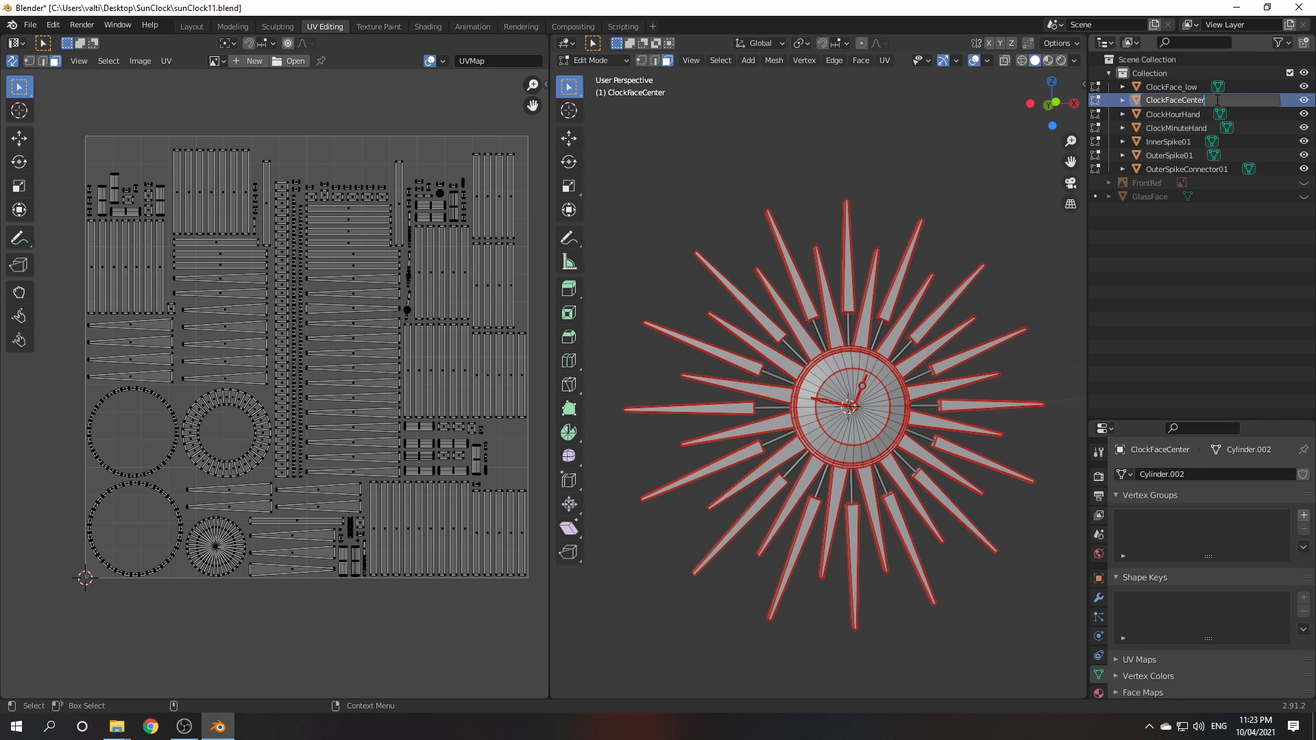
text(_low)
key(Return)
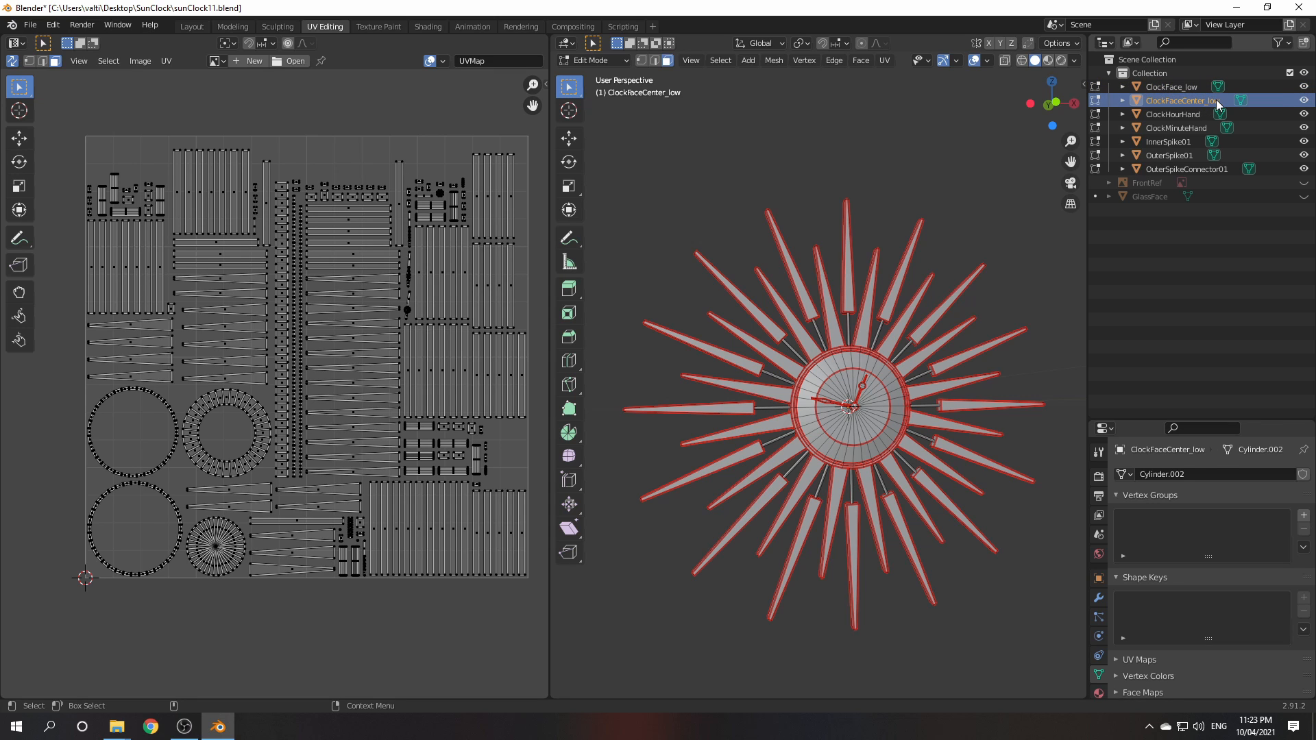
Add the _low suffix to both clock hands, naming them ClockHourHand_low and ClockMinuteHand_low
click(1211, 114)
double_click(1211, 114)
text(_low)
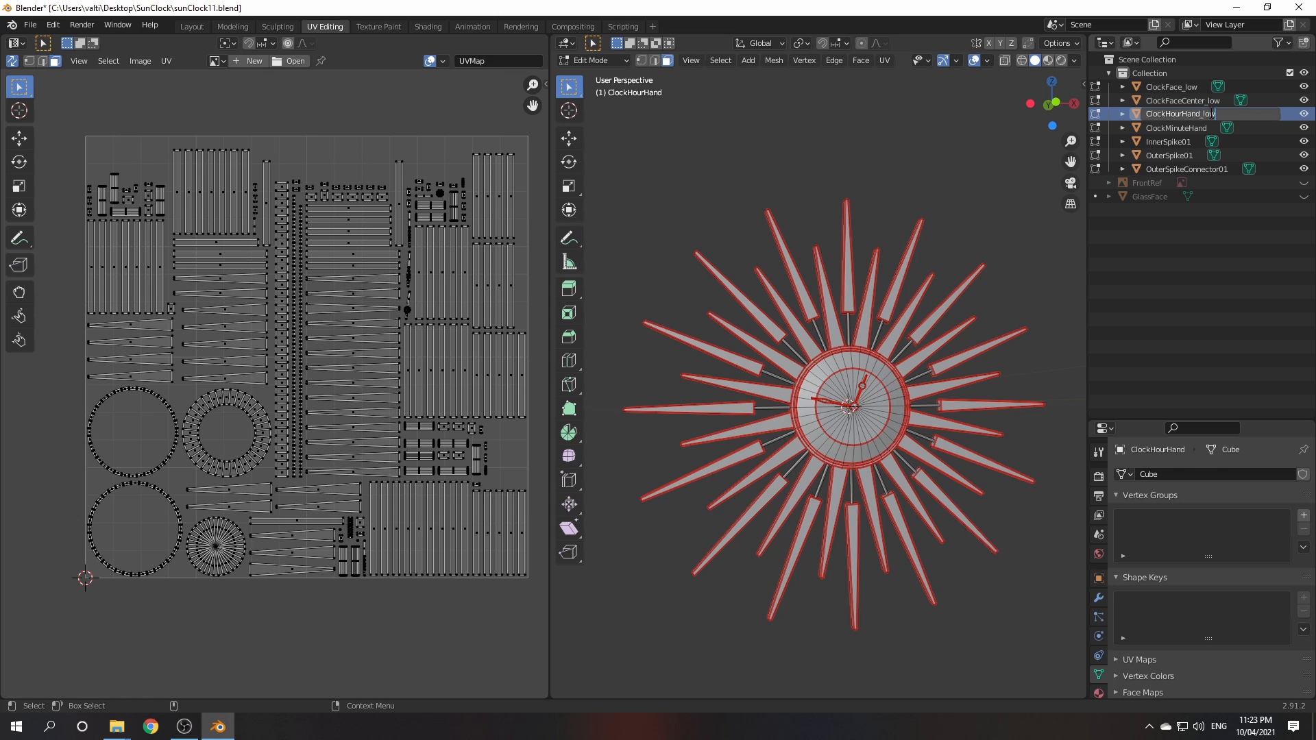
key(Return)
click(1210, 128)
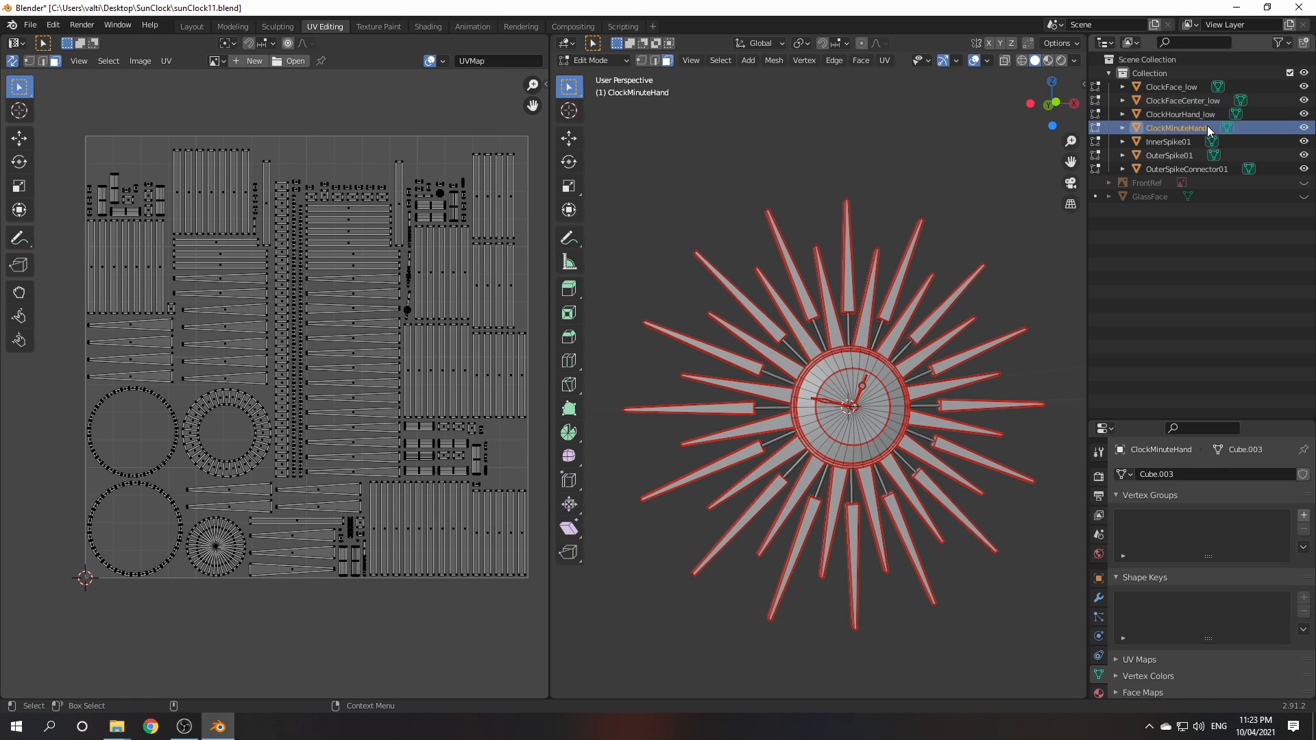
double_click(1212, 127)
text(_low)
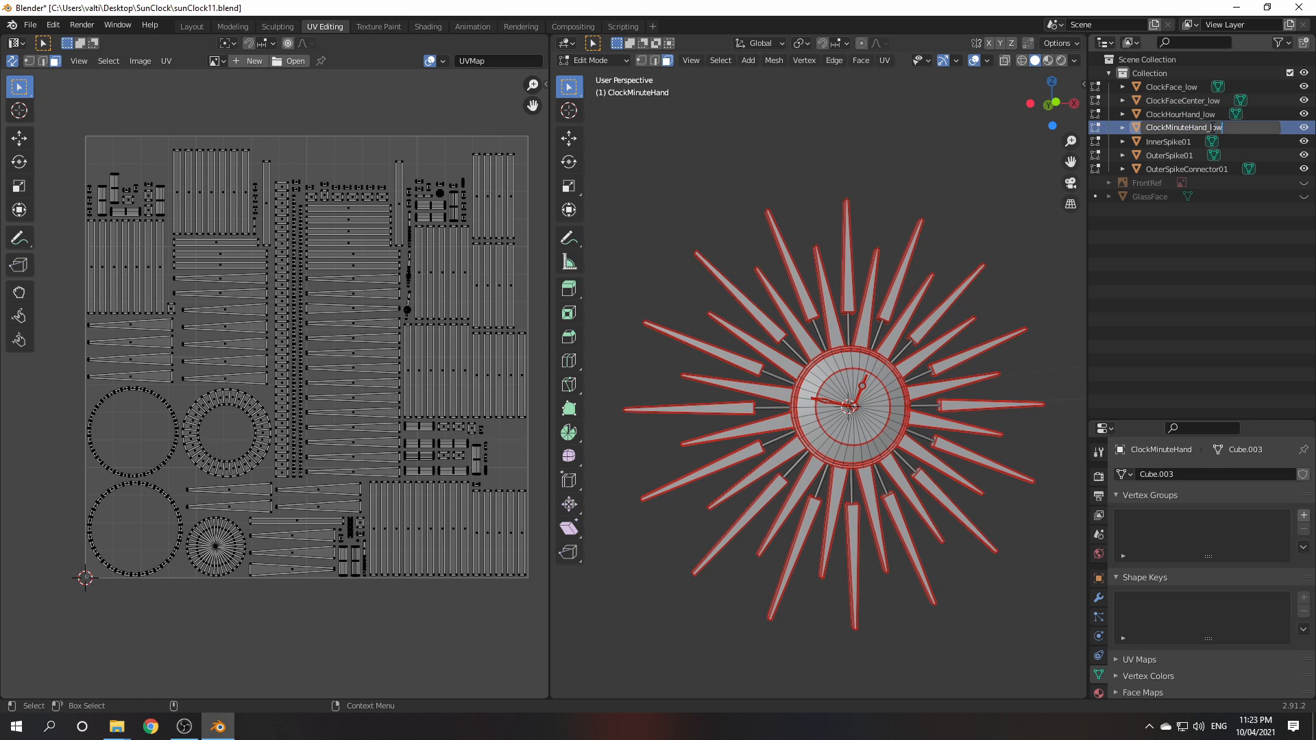
key(Return)
Rename InnerSpike01 to InnerSpike_low and OuterSpike01 to OuterSpike_low
click(1204, 142)
double_click(1204, 142)
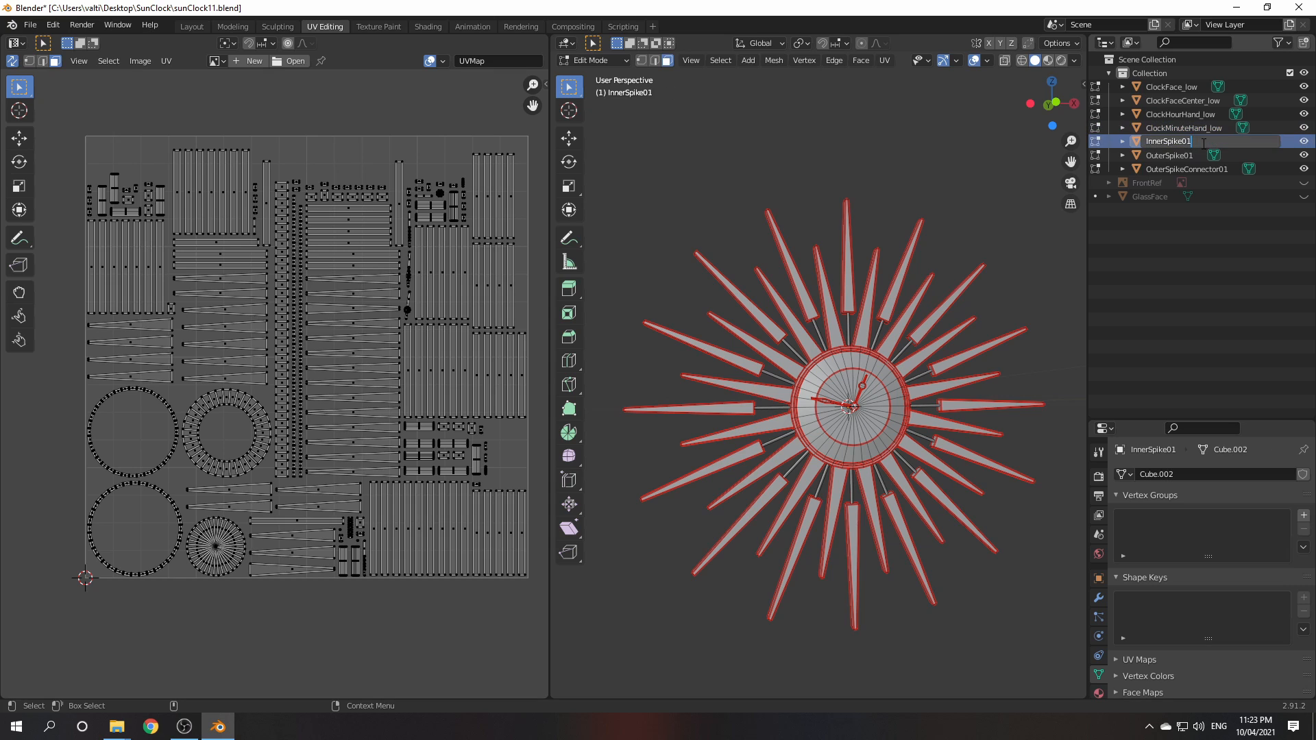
key(BackSpace)
text(_low)
key(Return)
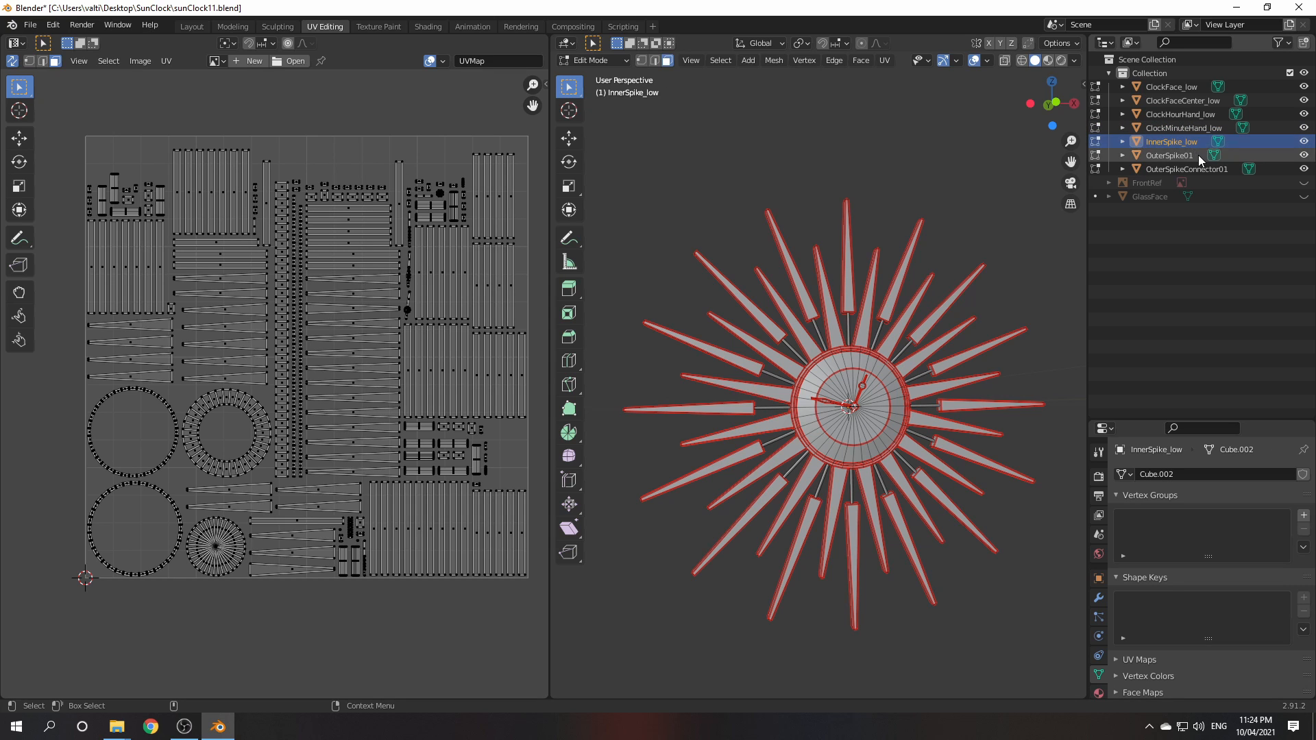
click(1206, 155)
double_click(1207, 155)
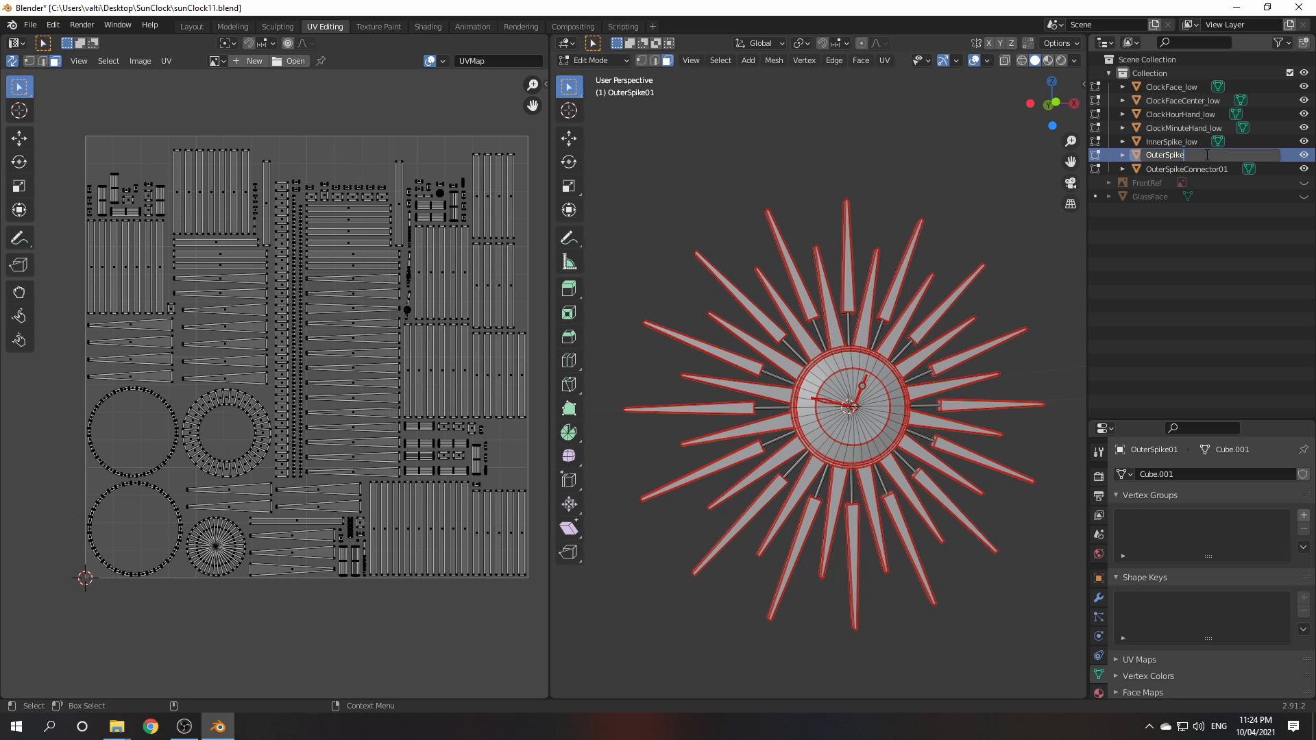
text(_low)
key(Return)
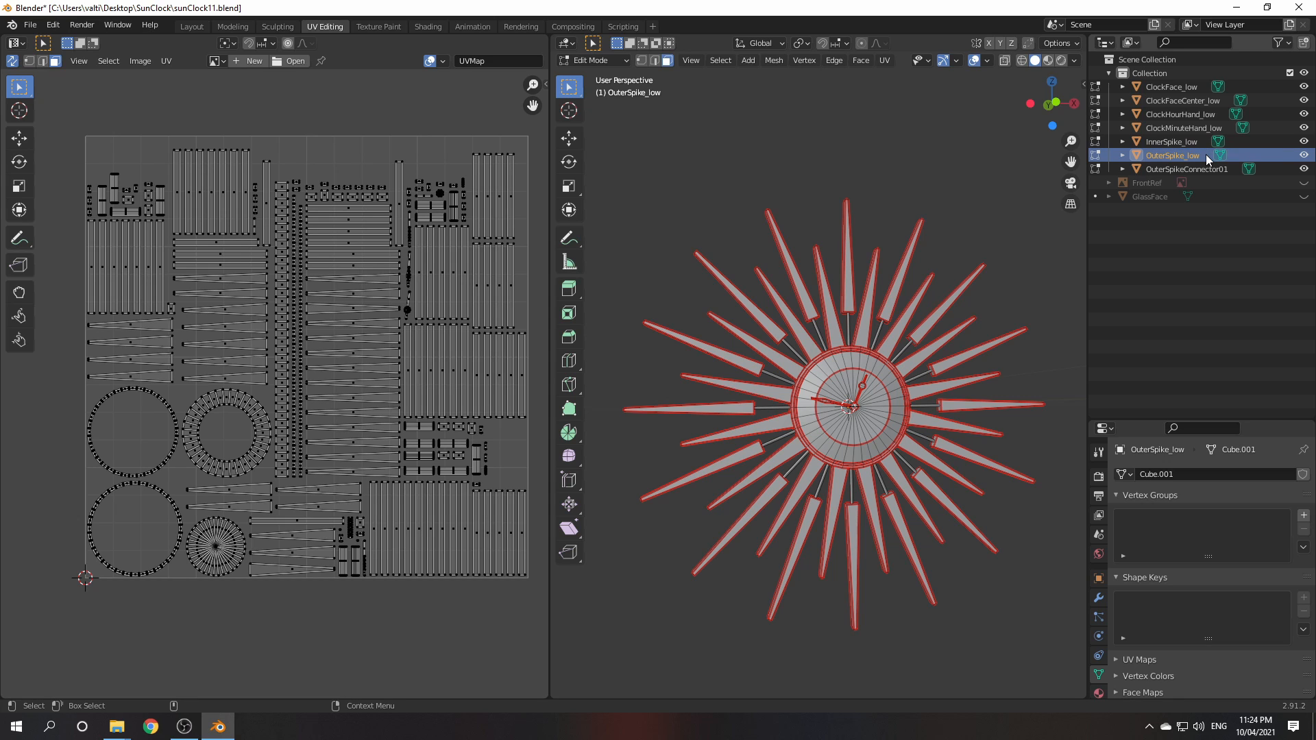
Rename OuterSpikeConnector01 to OuterSpikeConnector_low
click(1206, 169)
double_click(1227, 169)
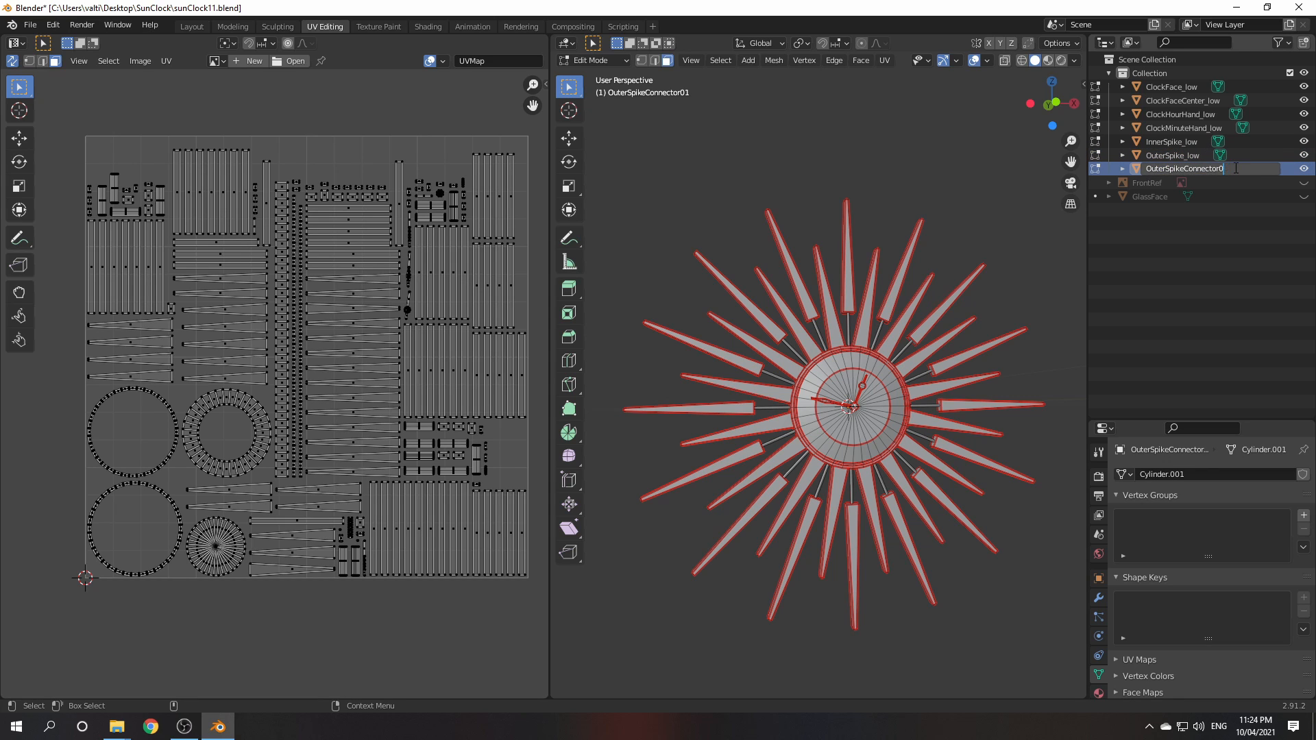
text(_low)
key(Return)
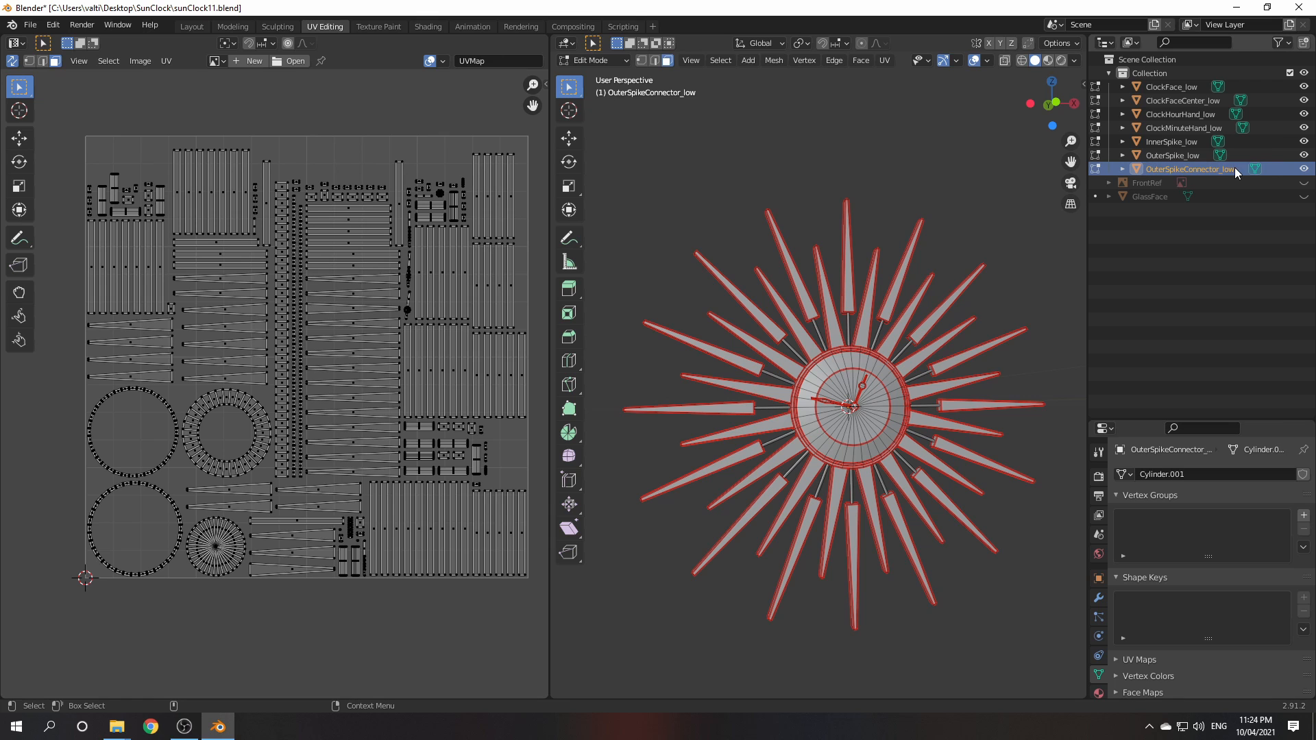
Duplicate the collection holding the clock parts and rename the original collection to low
click(1174, 76)
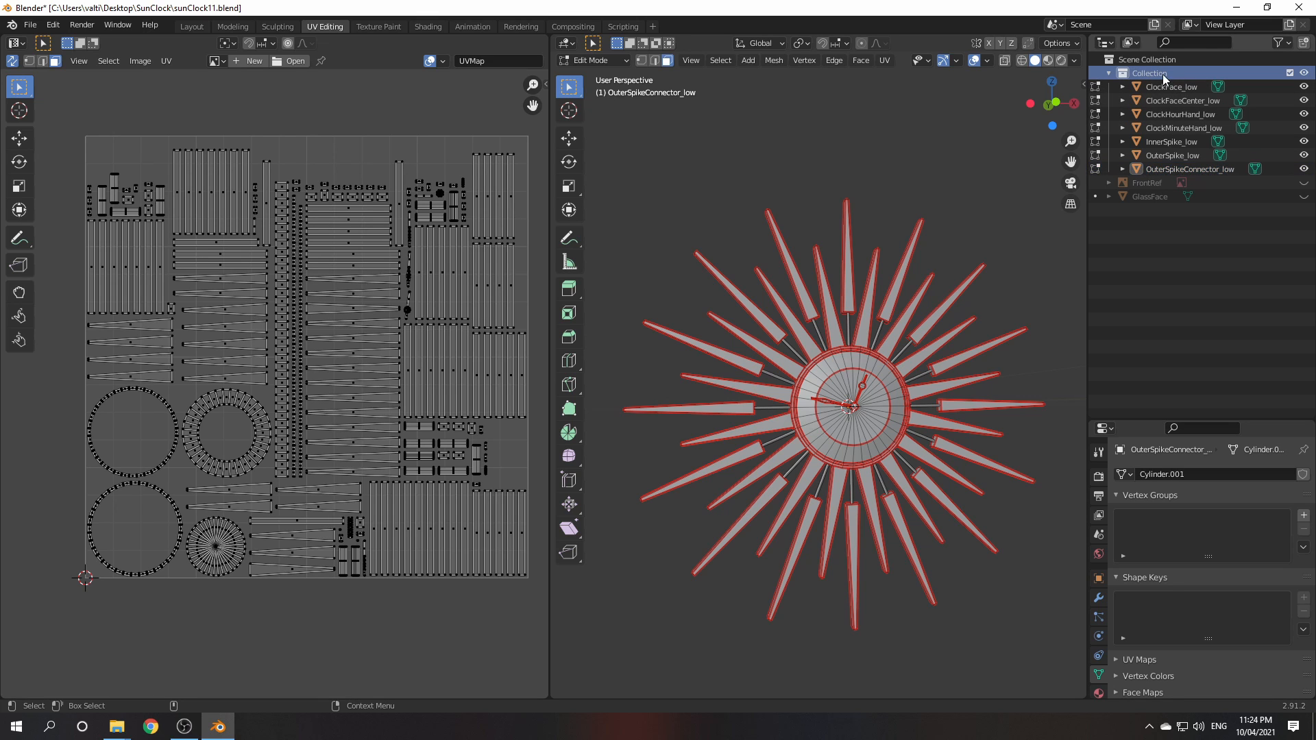
right_click(1162, 77)
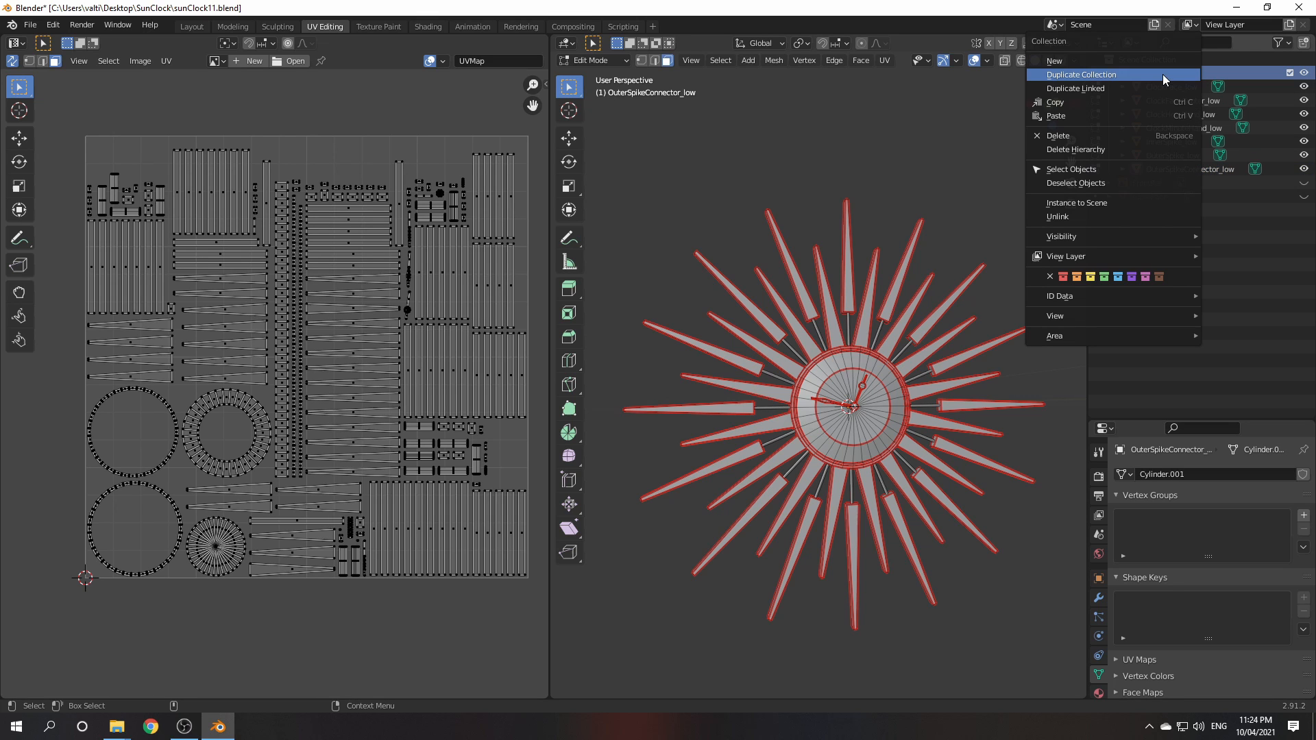
click(1100, 75)
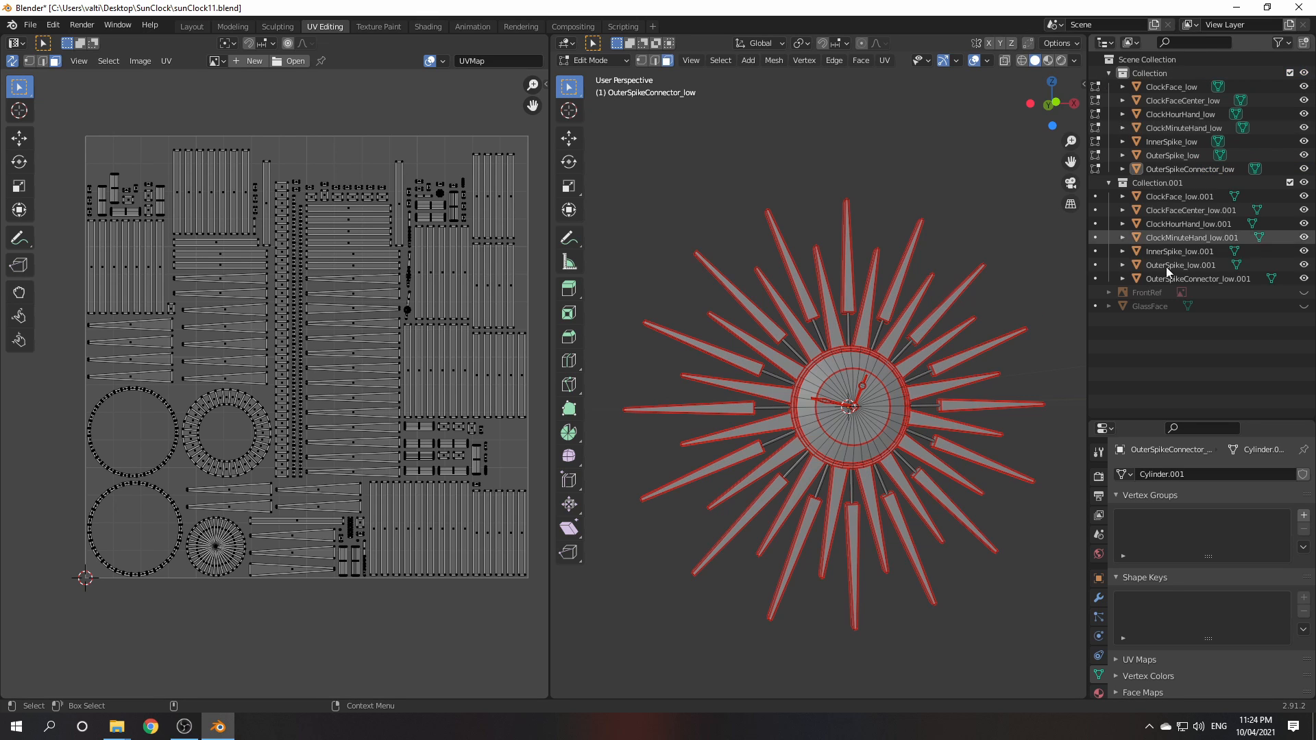
double_click(1165, 73)
text(low)
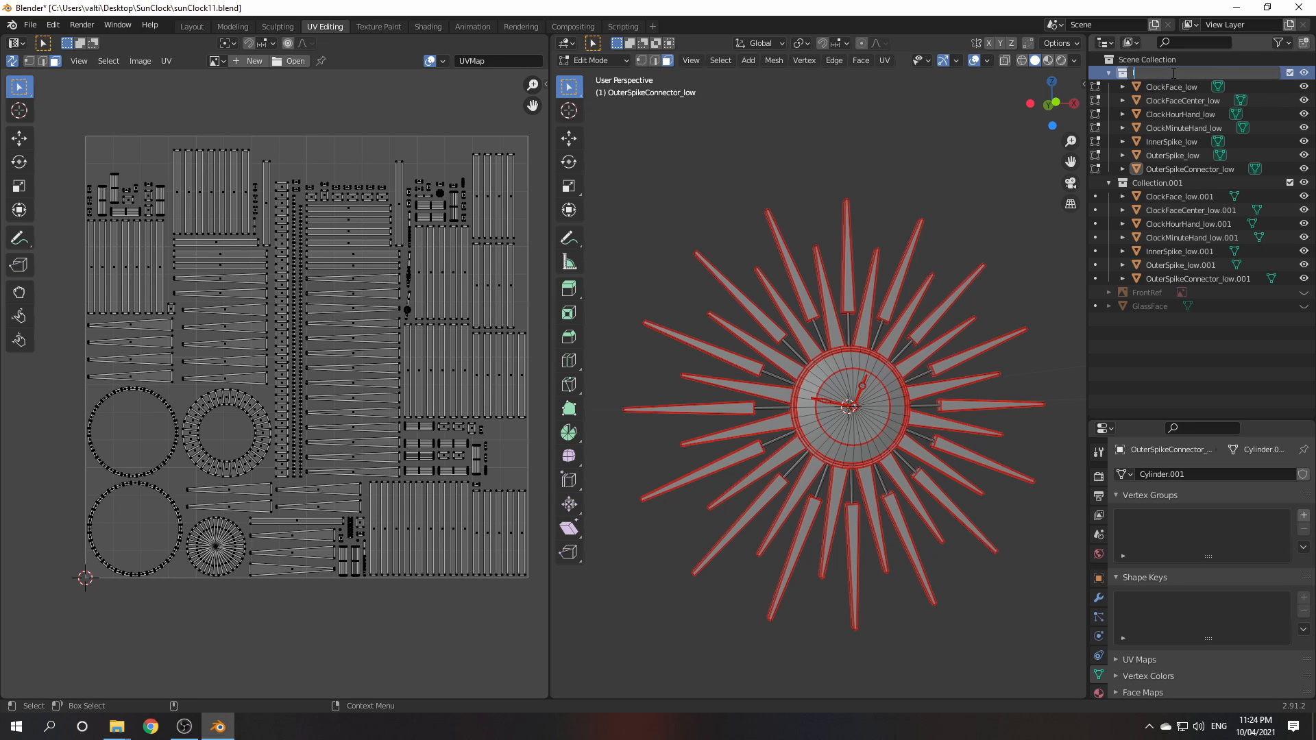
key(Return)
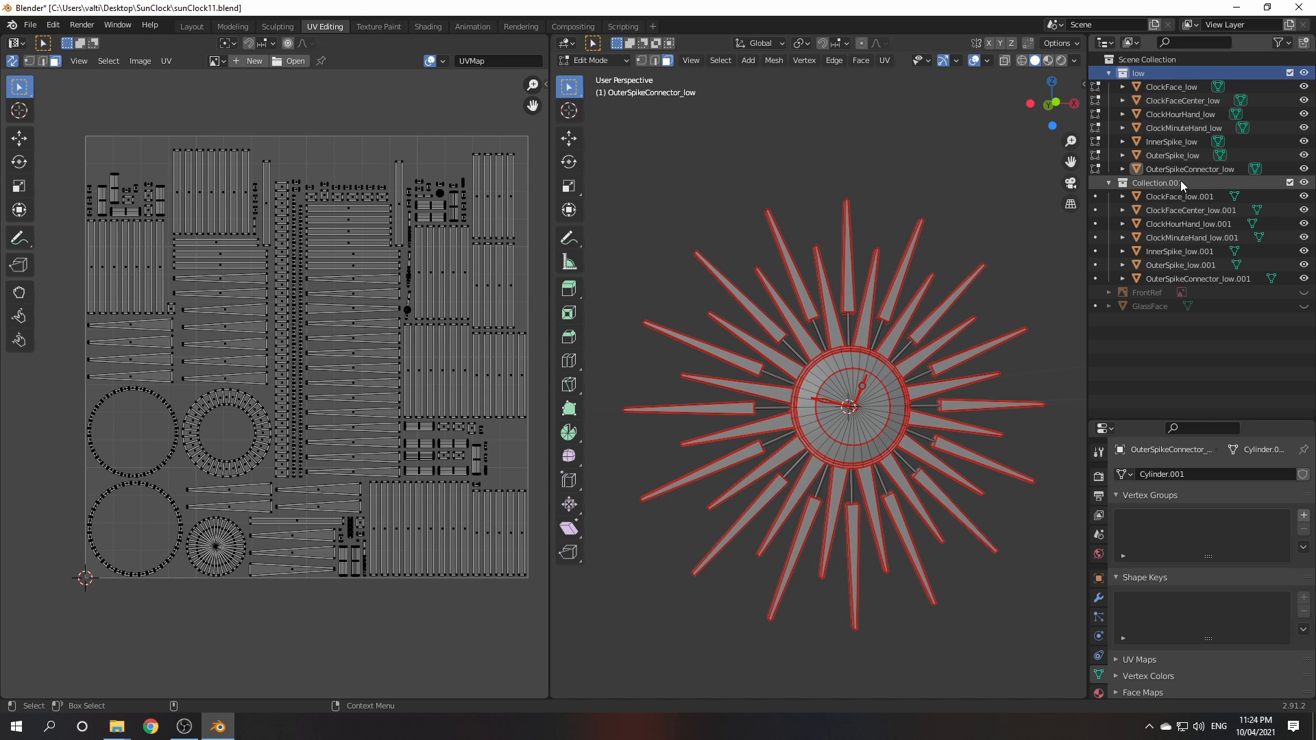
Rename the duplicated collection to high and hide the low collection in the viewport
double_click(1175, 182)
text(hi)
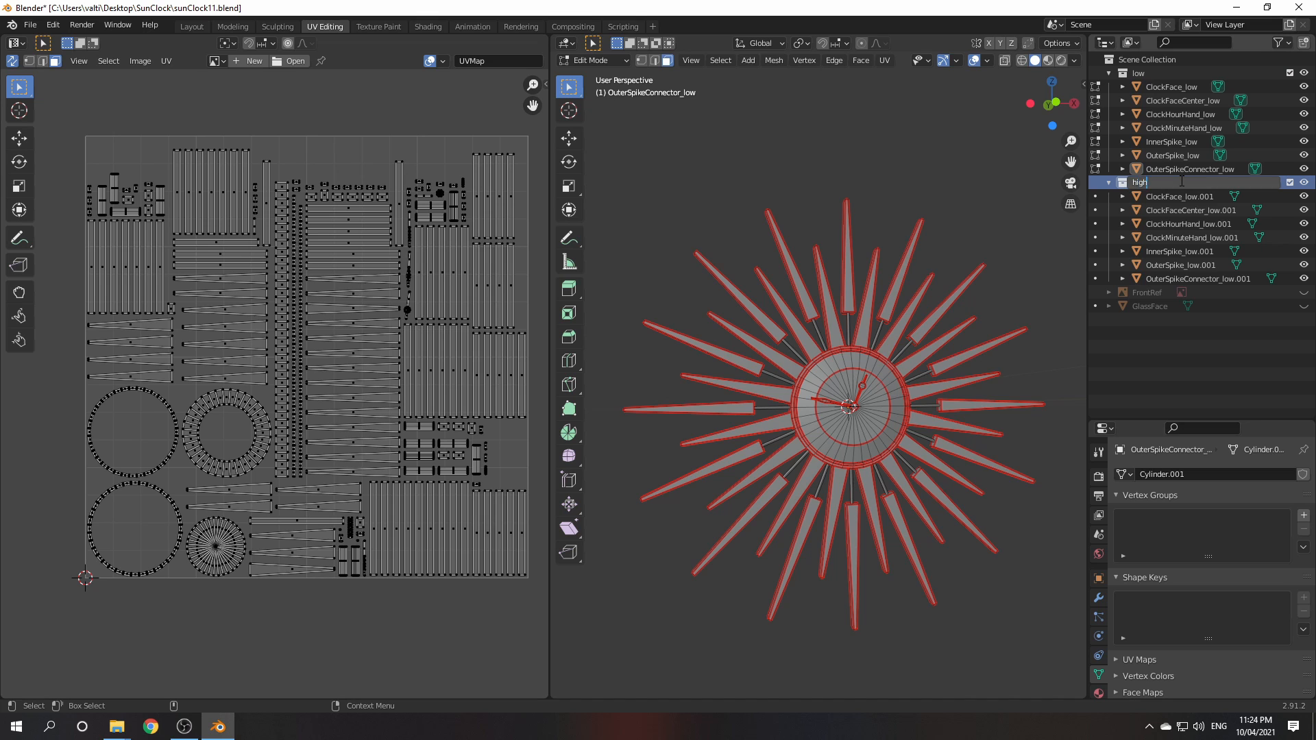
text(gh)
key(Return)
click(1290, 72)
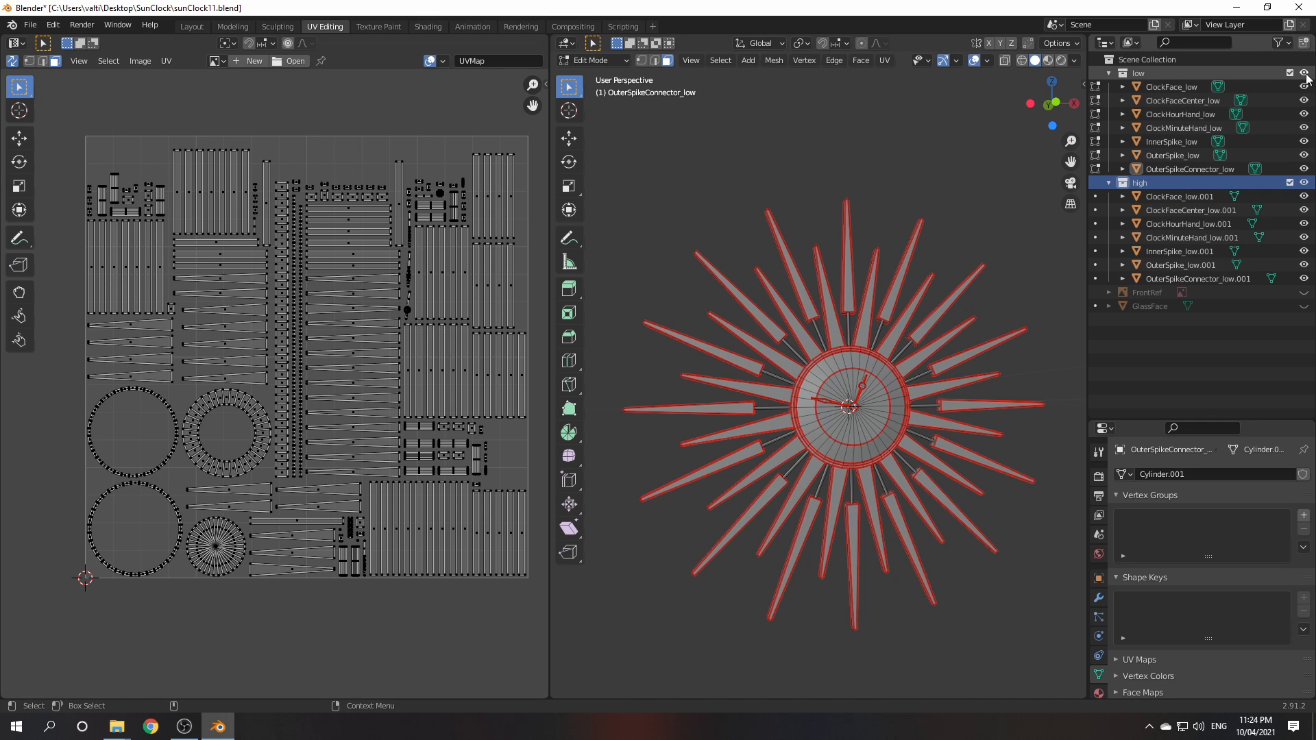
In the high collection, rename the clock face copy to ClockFace_high and the face center copy to ClockFaceCenter_high
click(1184, 200)
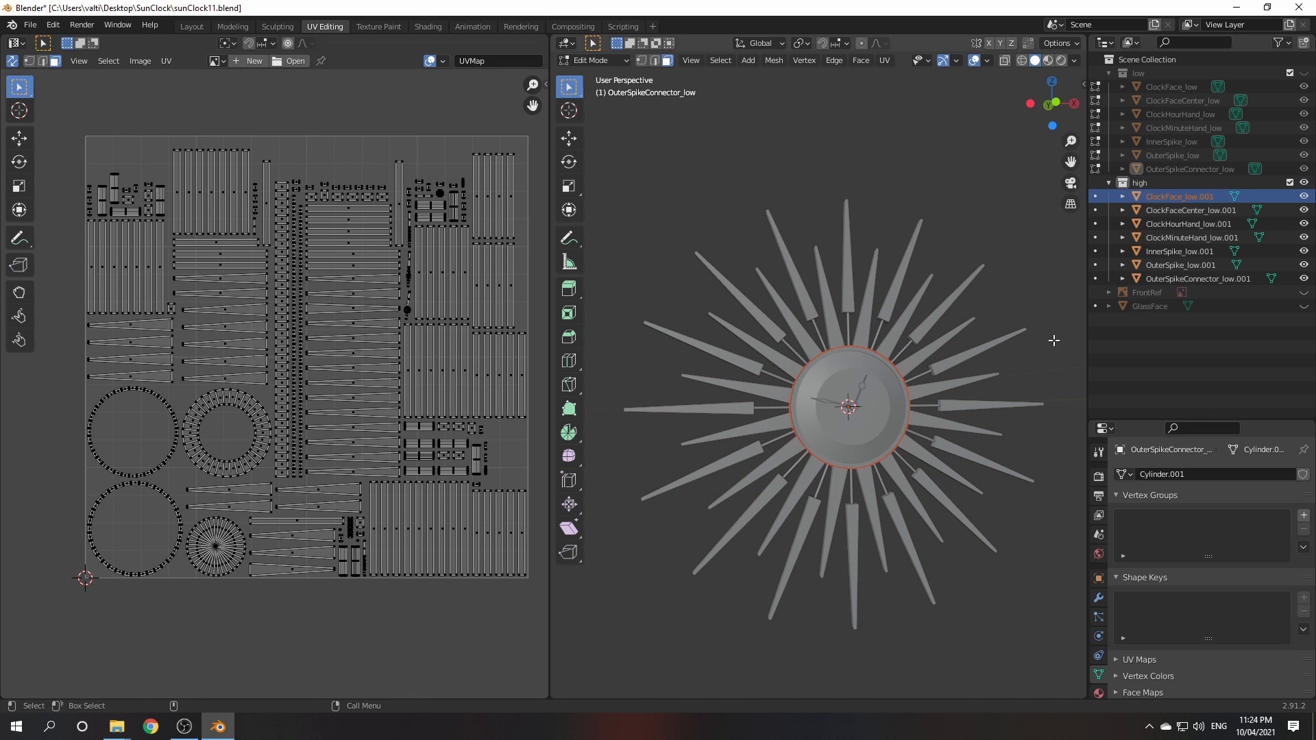
double_click(1212, 198)
drag(1219, 198, 1188, 197)
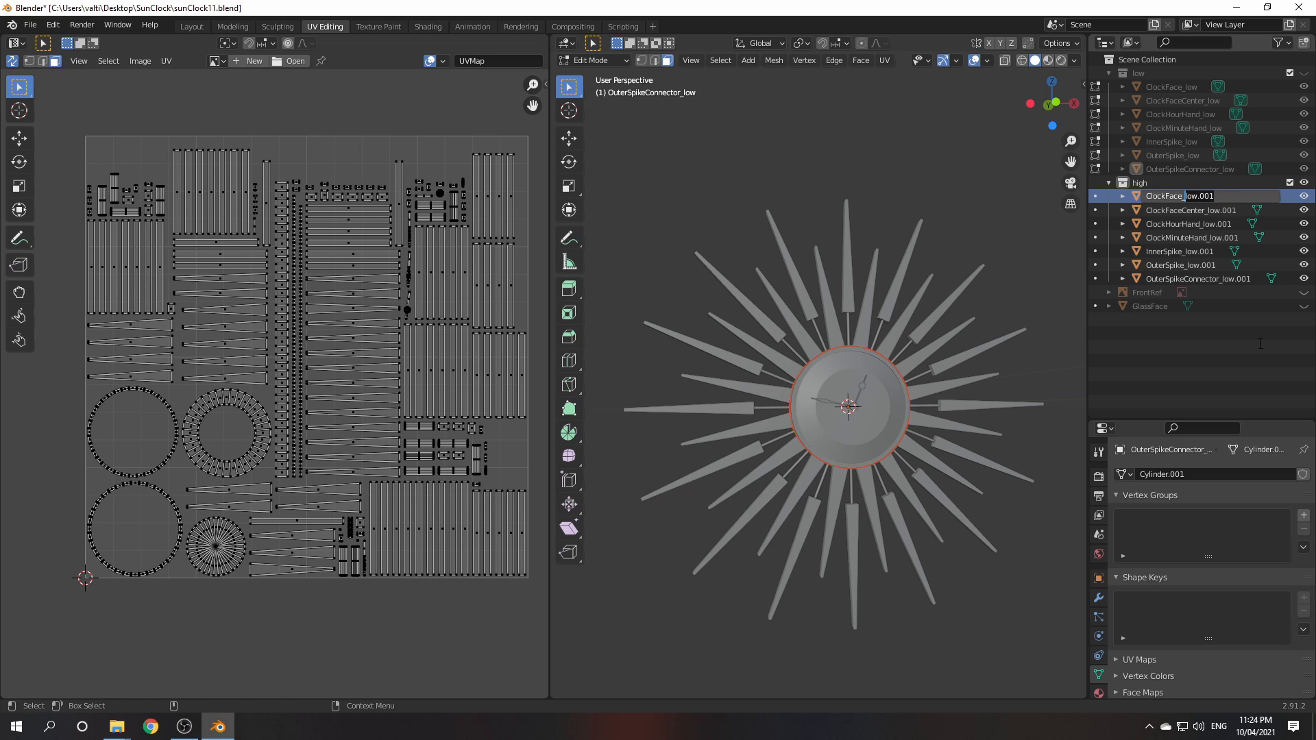
text(high)
key(Return)
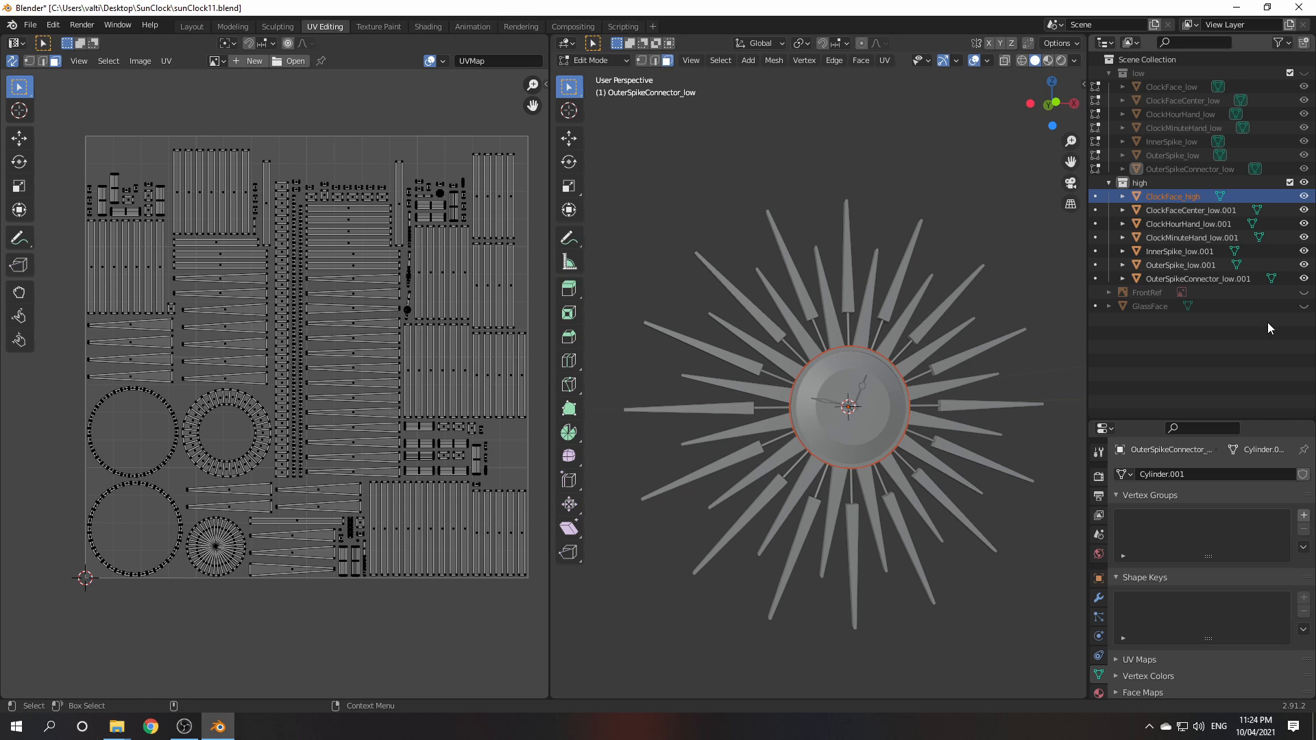
click(1237, 211)
double_click(1226, 210)
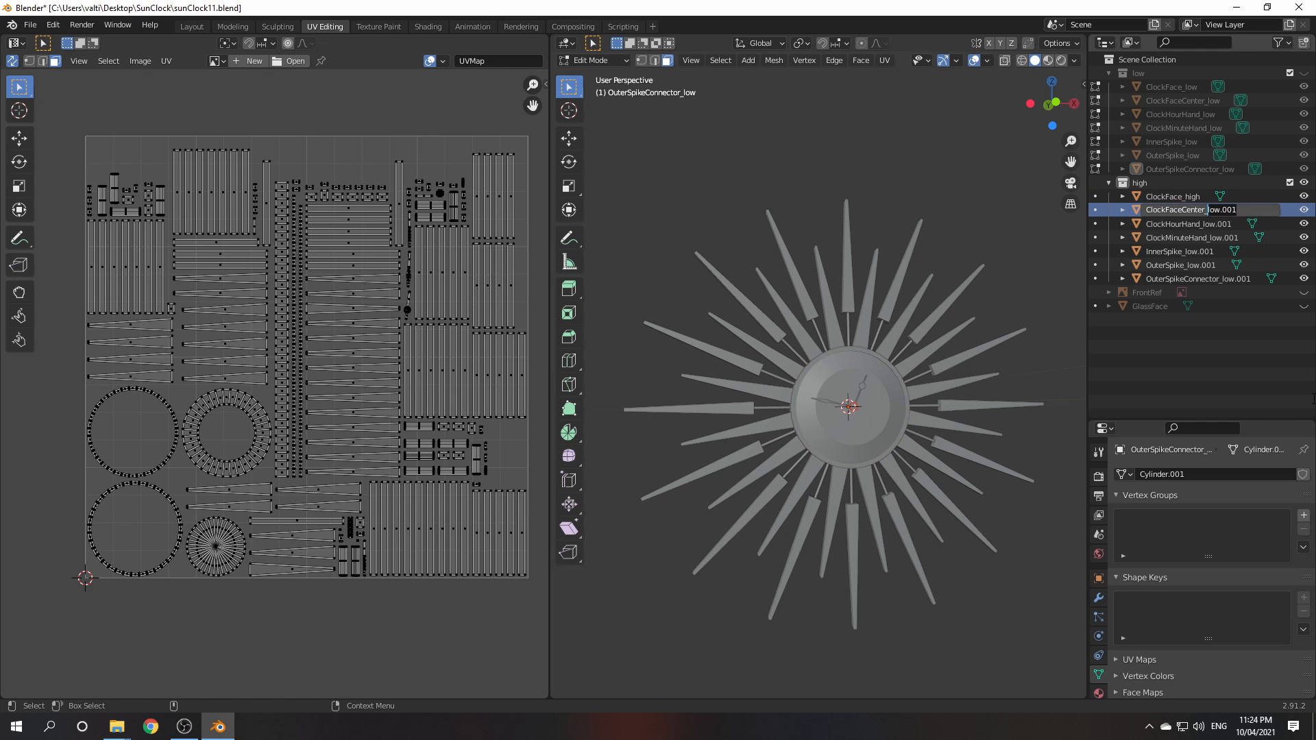
drag(1208, 209, 1238, 209)
text(high)
key(Return)
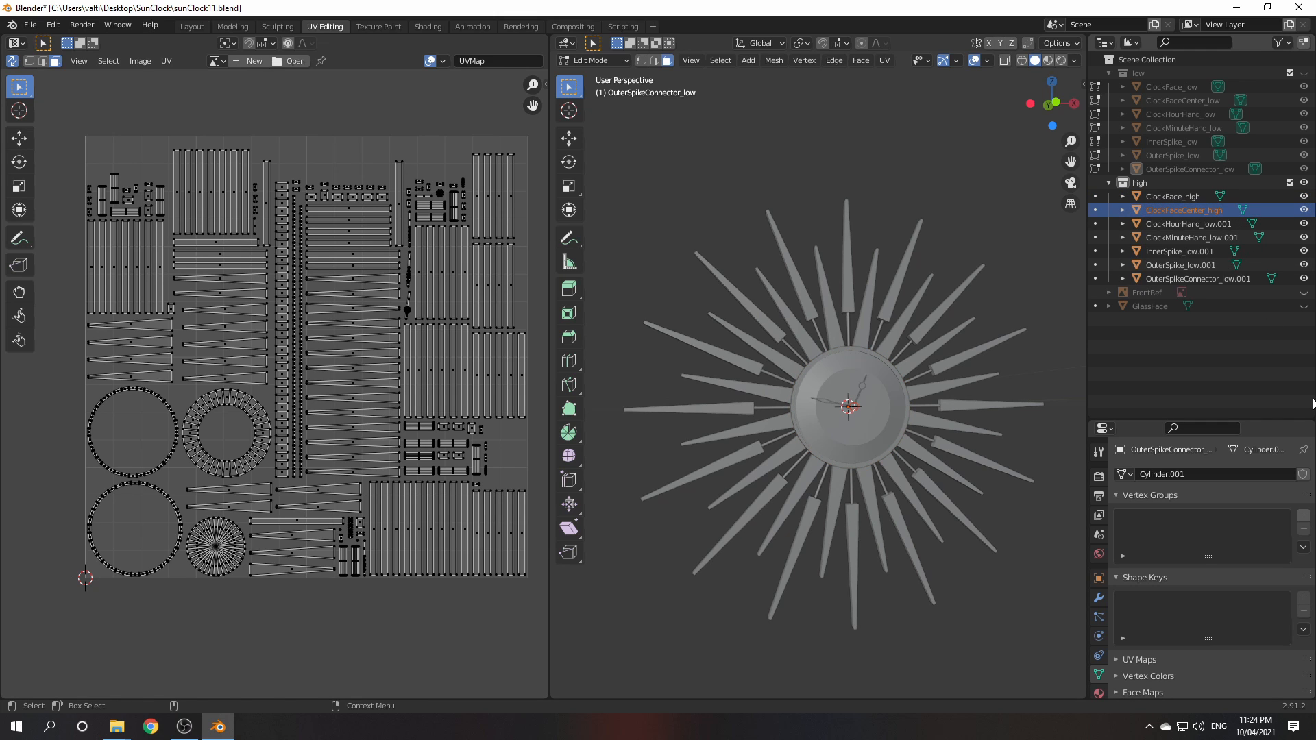
Rename the duplicated clock hands in the high collection to ClockHourHand_high and ClockMinuteHand_high
click(1203, 223)
double_click(1202, 224)
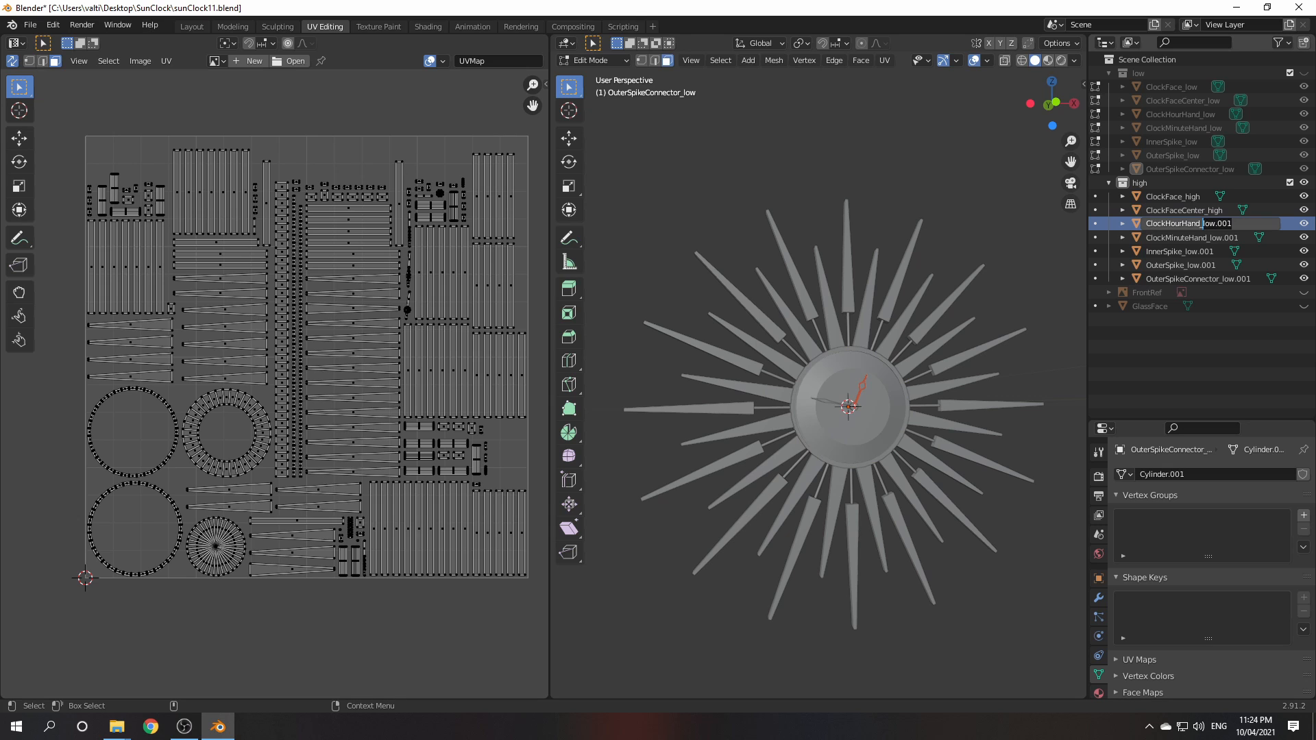
drag(1203, 224, 1231, 223)
text(high)
key(Return)
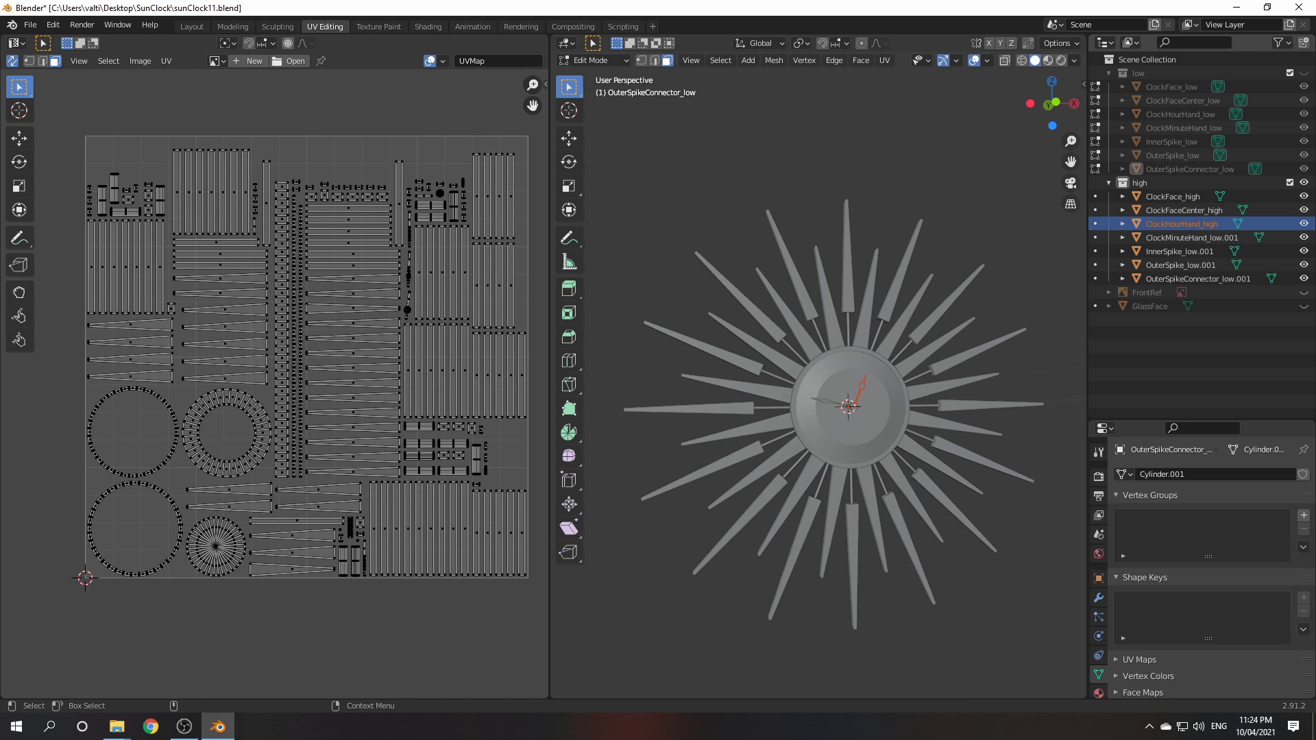
click(1209, 237)
double_click(1211, 237)
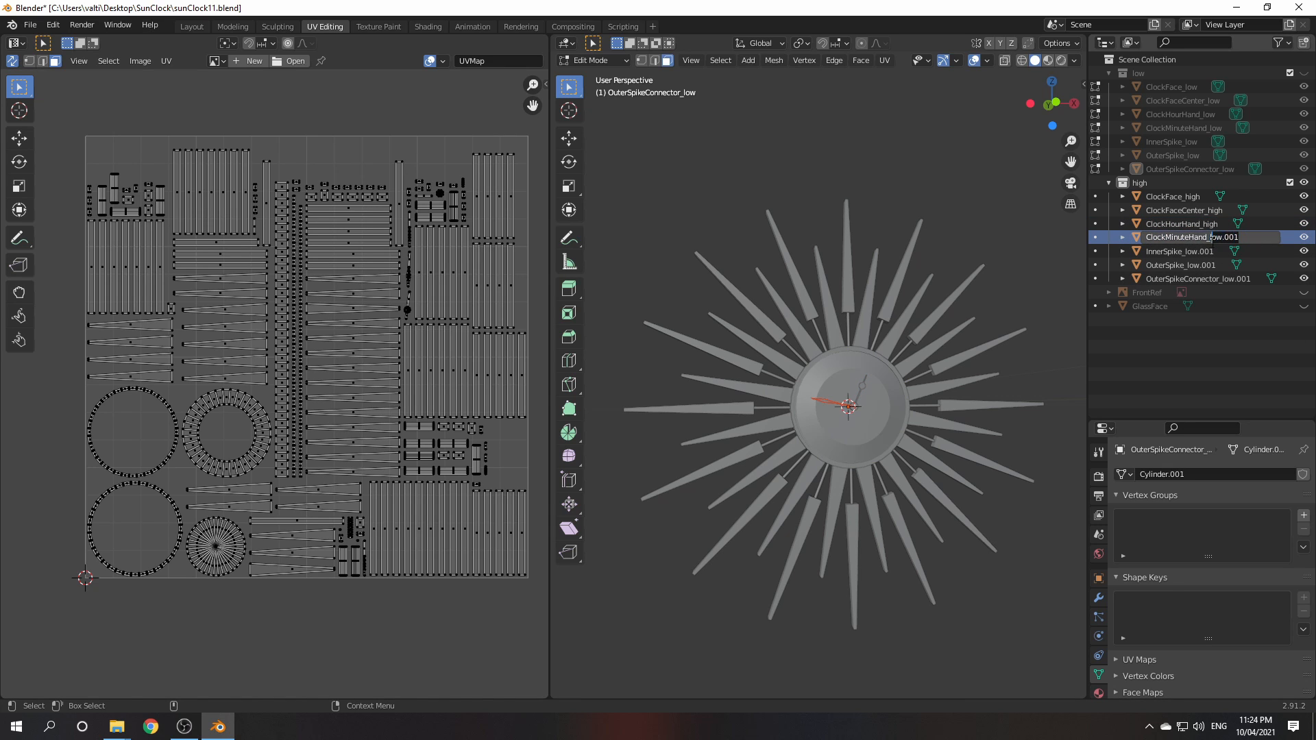
text(high)
key(Return)
Rename the duplicated spikes in the high collection to InnerSpike_high and OuterSpike_high
drag(1209, 238, 1251, 279)
click(1188, 251)
double_click(1187, 251)
text(high)
key(Return)
click(1188, 264)
double_click(1188, 265)
text(high)
key(Return)
Rename the duplicated spike connector to OuterSpikeConnector_high and clear the selection
click(1209, 279)
double_click(1209, 279)
text(high)
key(Return)
click(1168, 327)
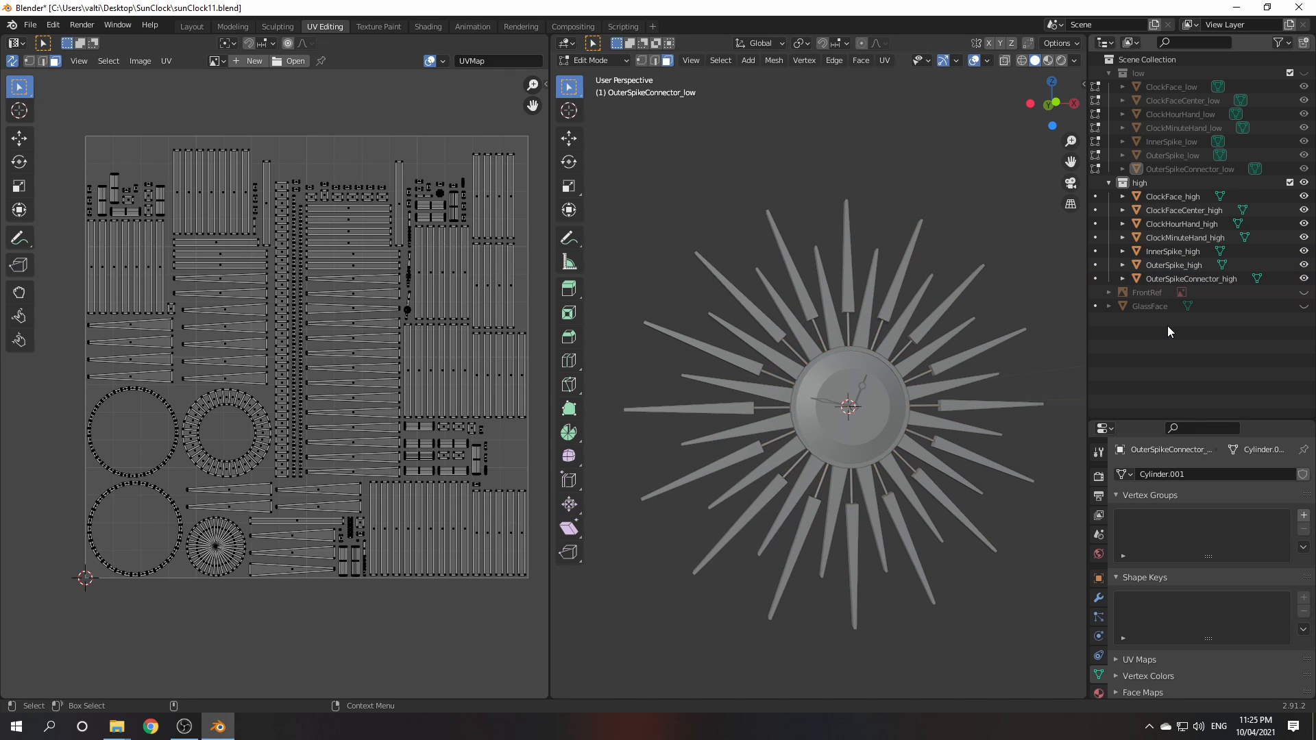
Enlarge the Properties editor by moving its border with the Outliner up to just below GlassFace
middle_drag(926, 458, 963, 466)
scroll(908, 461, up, 2)
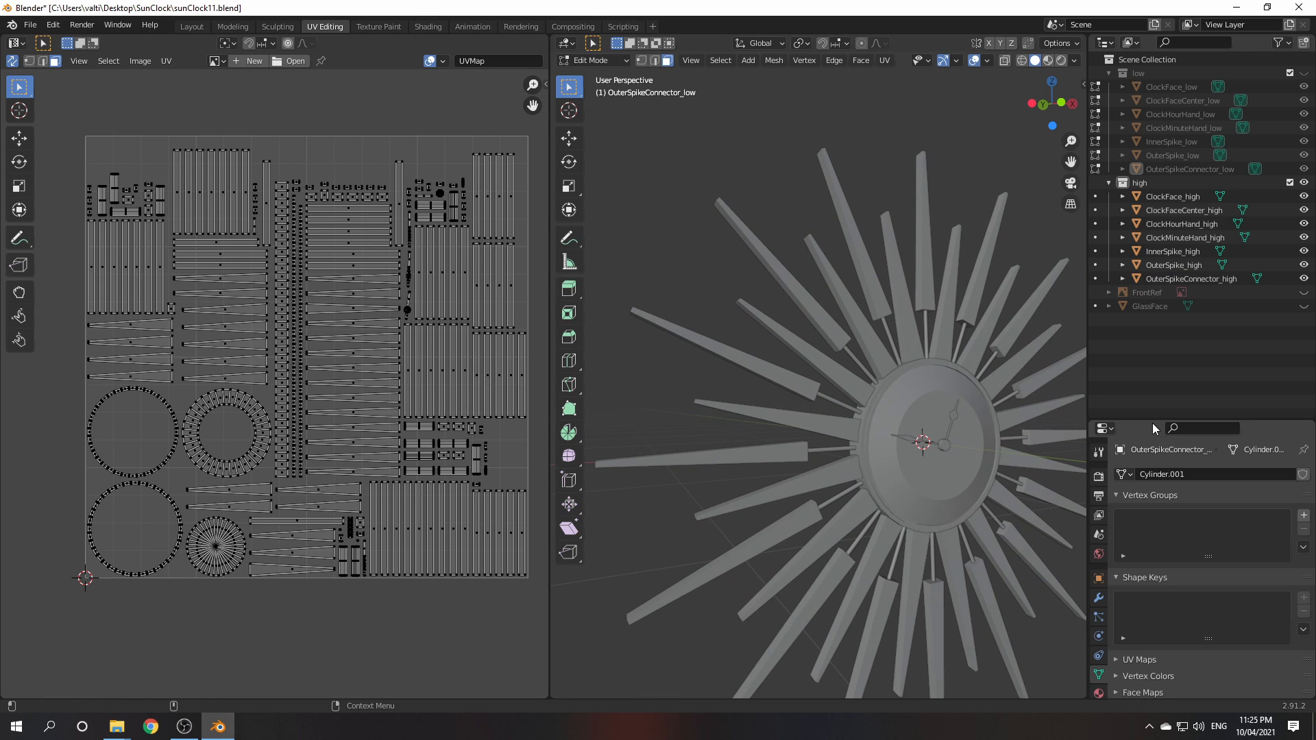
drag(1152, 421, 1152, 331)
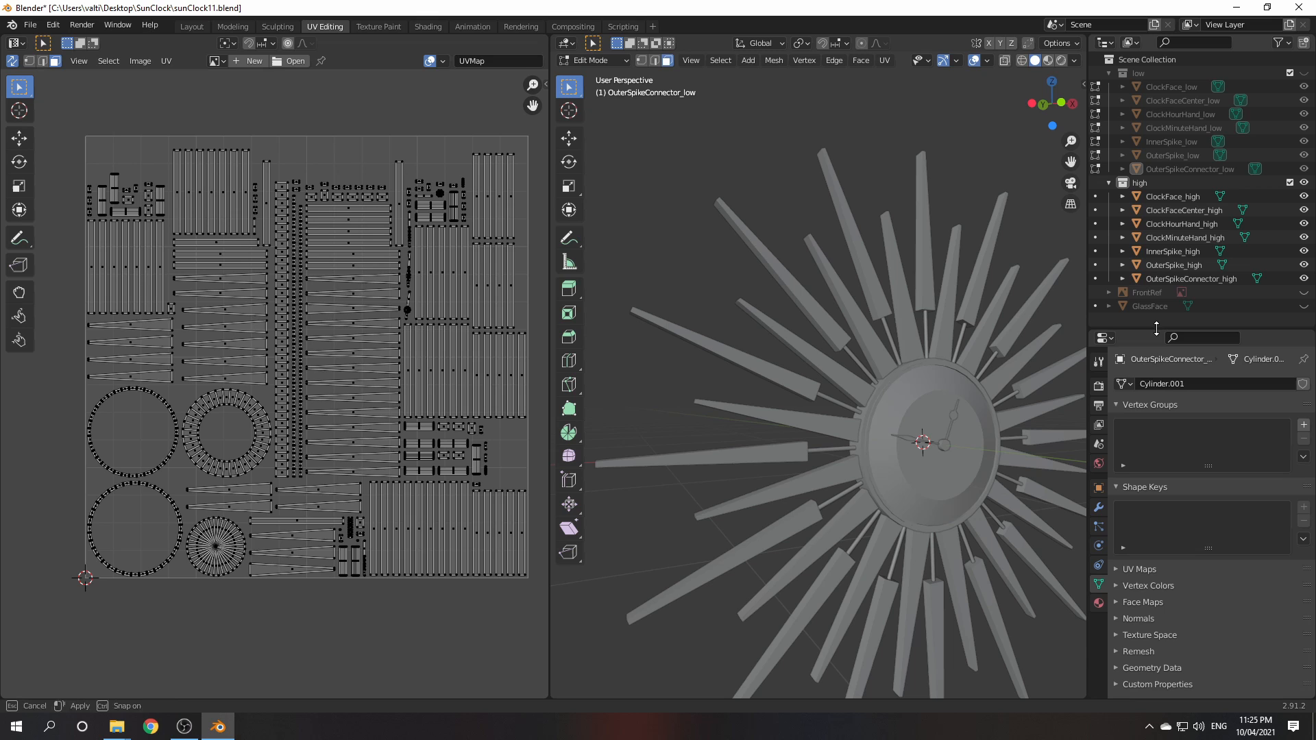
Leave Edit Mode, select OuterSpike_high and add a Bevel modifier to it
click(1099, 510)
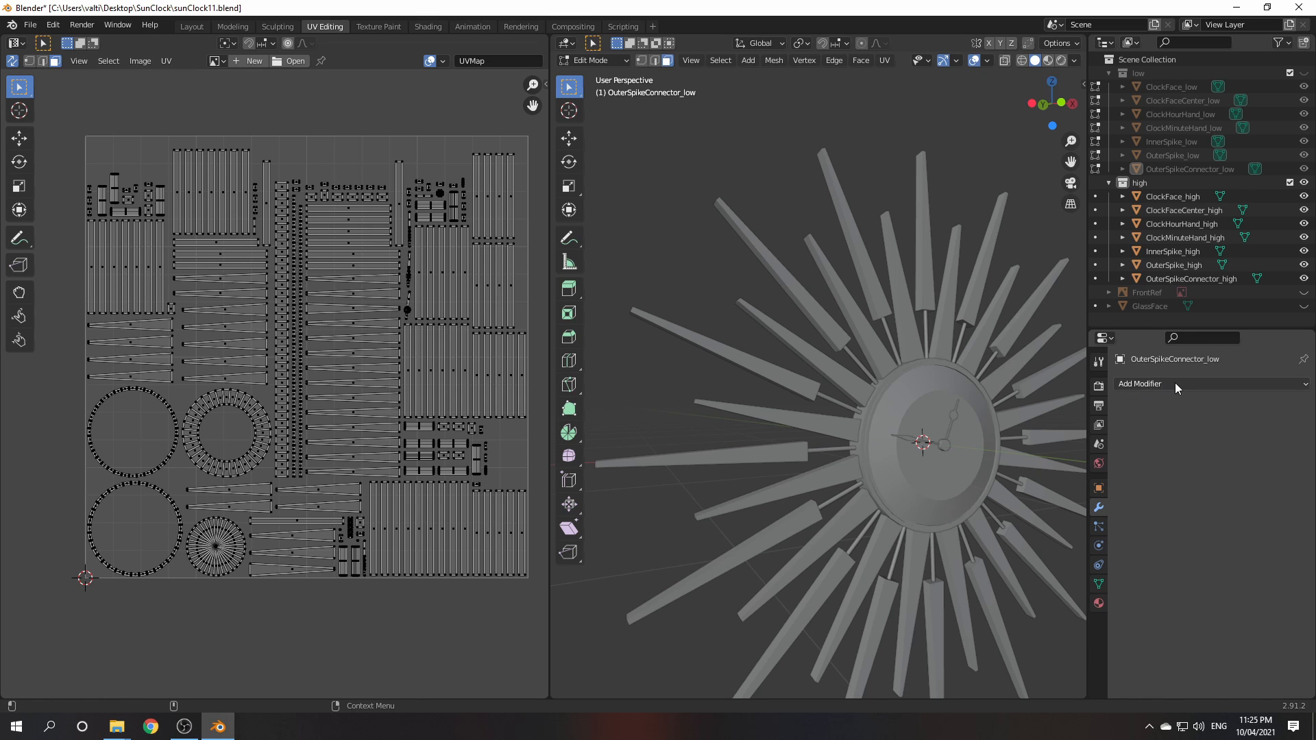
scroll(878, 385, up, 5)
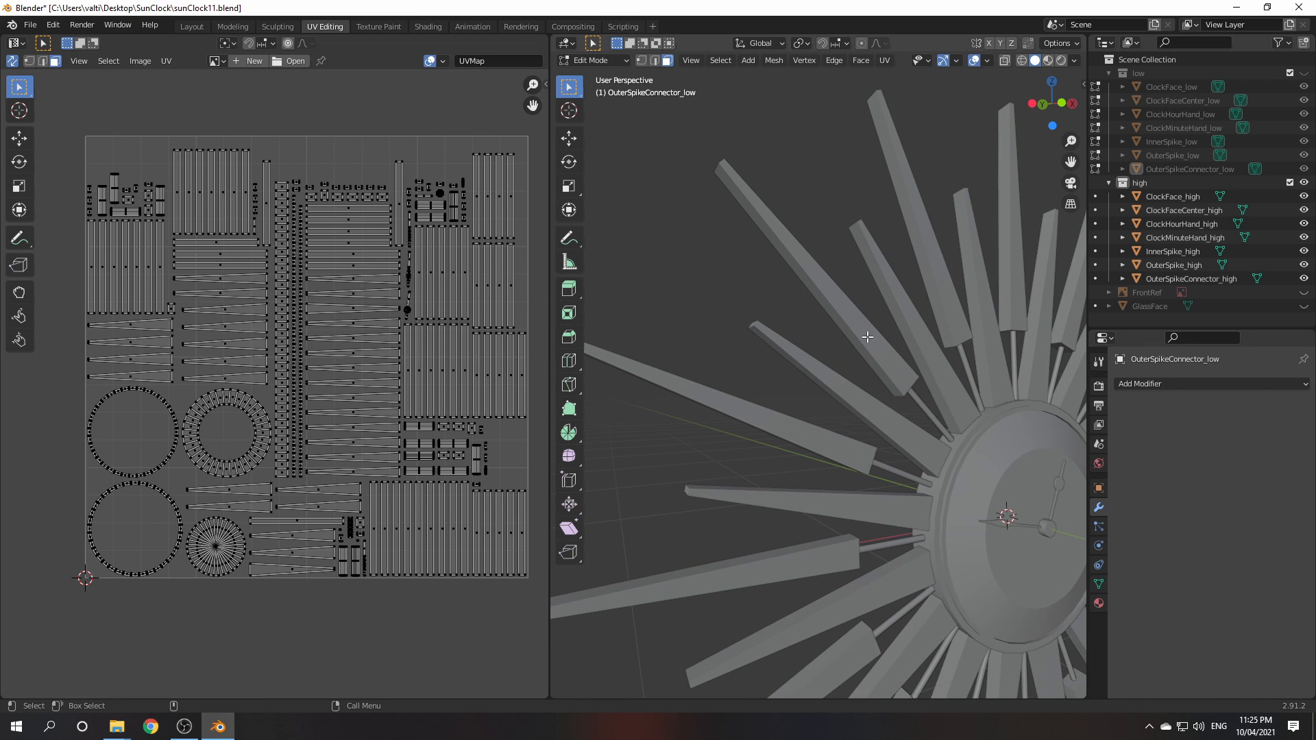
key(Tab)
click(863, 271)
click(859, 329)
middle_drag(858, 328, 1170, 383)
click(1165, 384)
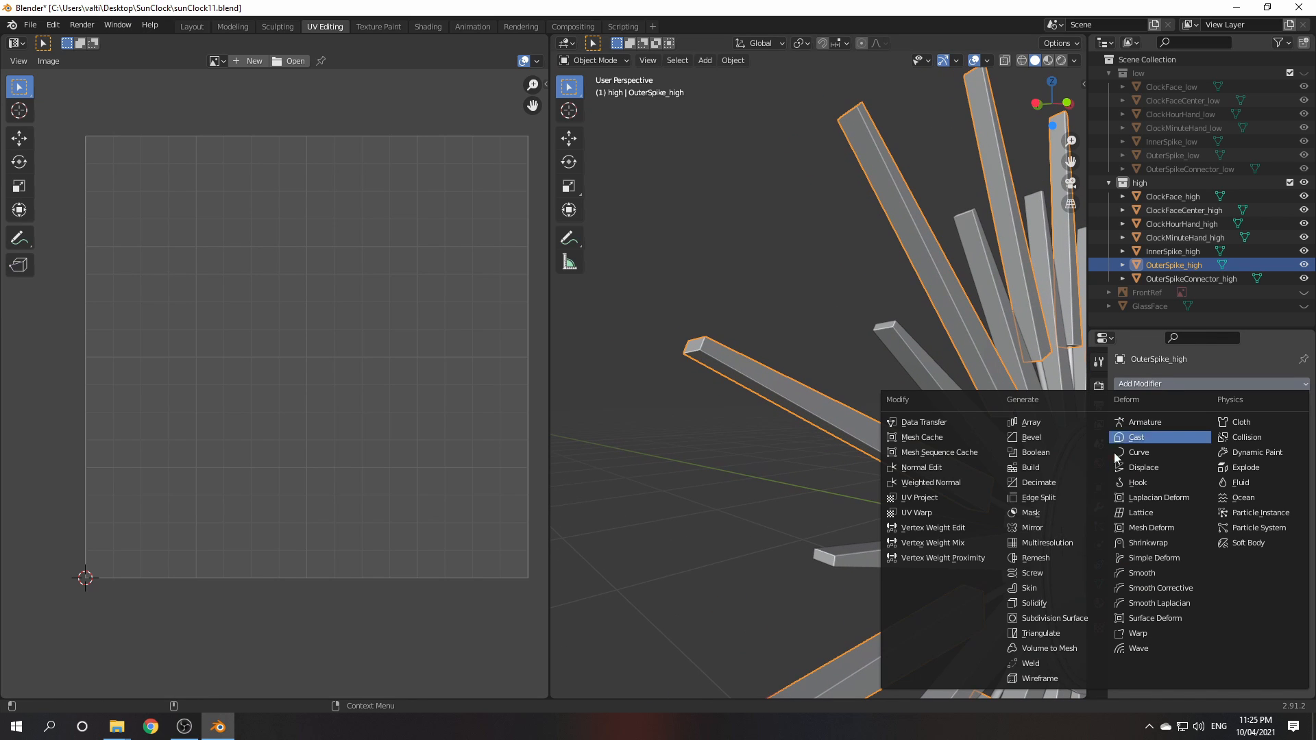
click(1041, 437)
Set the outer spikes' bevel to 0.012 m with 5 segments and apply the modifier
middle_drag(1030, 446, 811, 437)
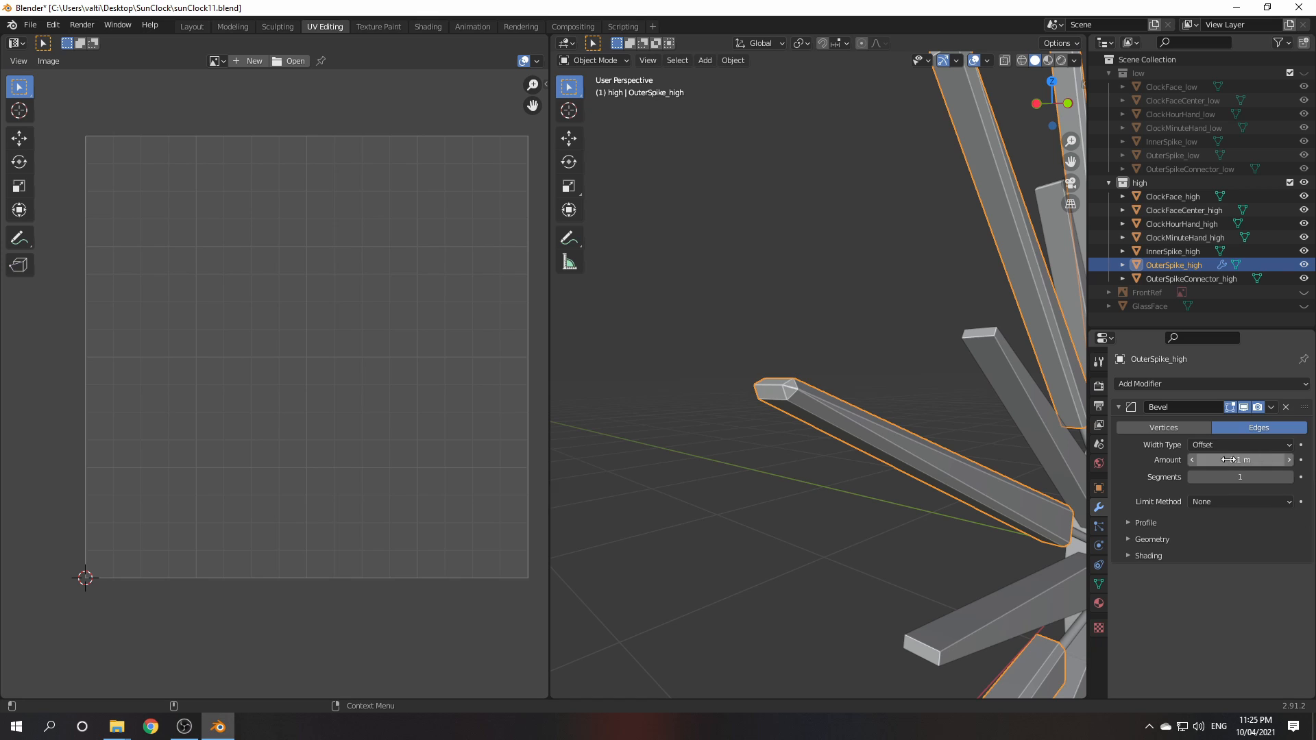
mouse_move(1242, 461)
mouse_down()
mouse_move(1264, 461)
mouse_move(1244, 460)
mouse_up()
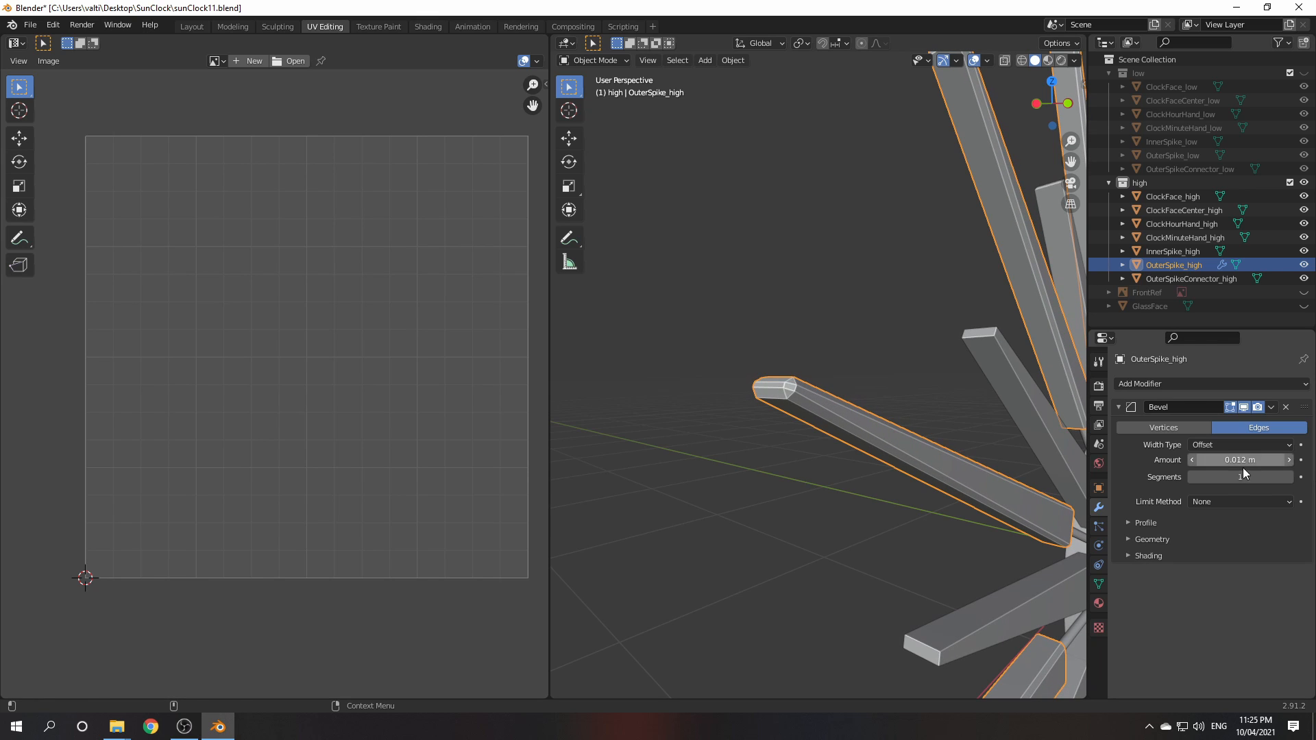
click(1288, 477)
click(1288, 477)
click(1289, 478)
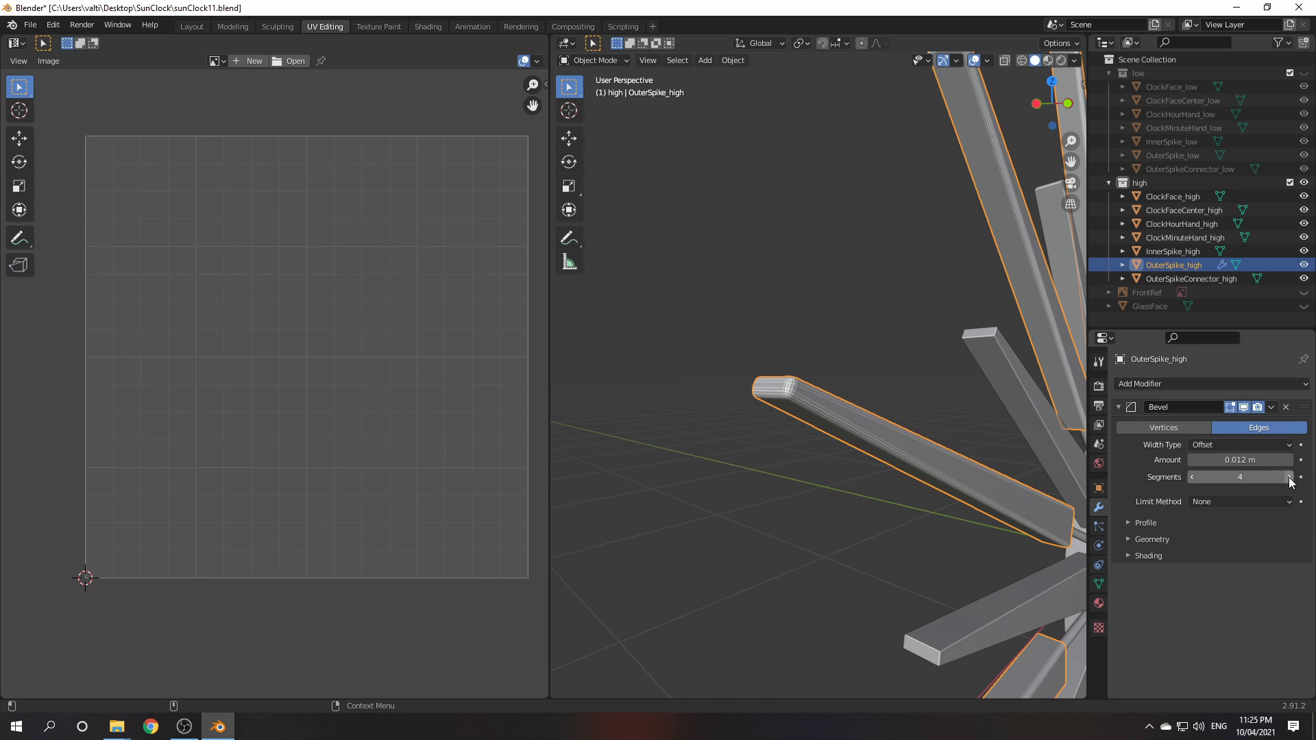
middle_drag(1009, 459, 973, 466)
scroll(969, 477, down, 3)
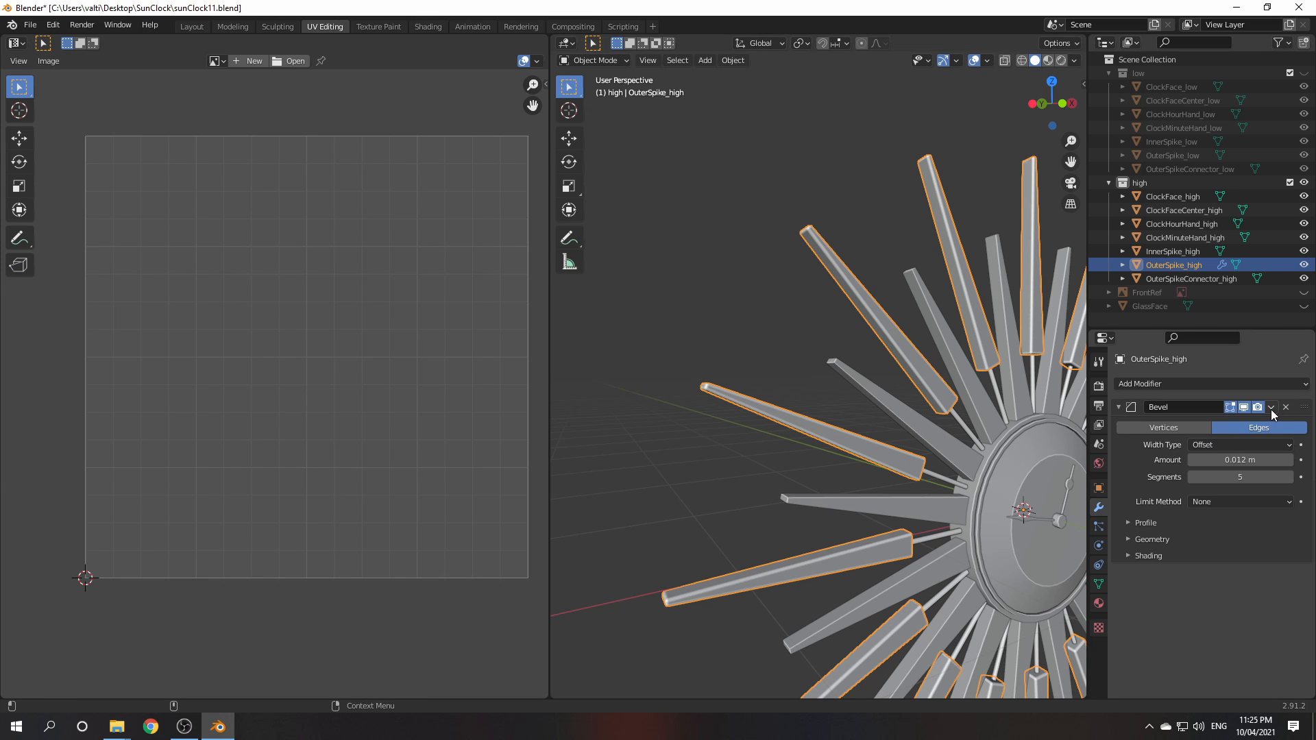
click(1272, 409)
click(1237, 421)
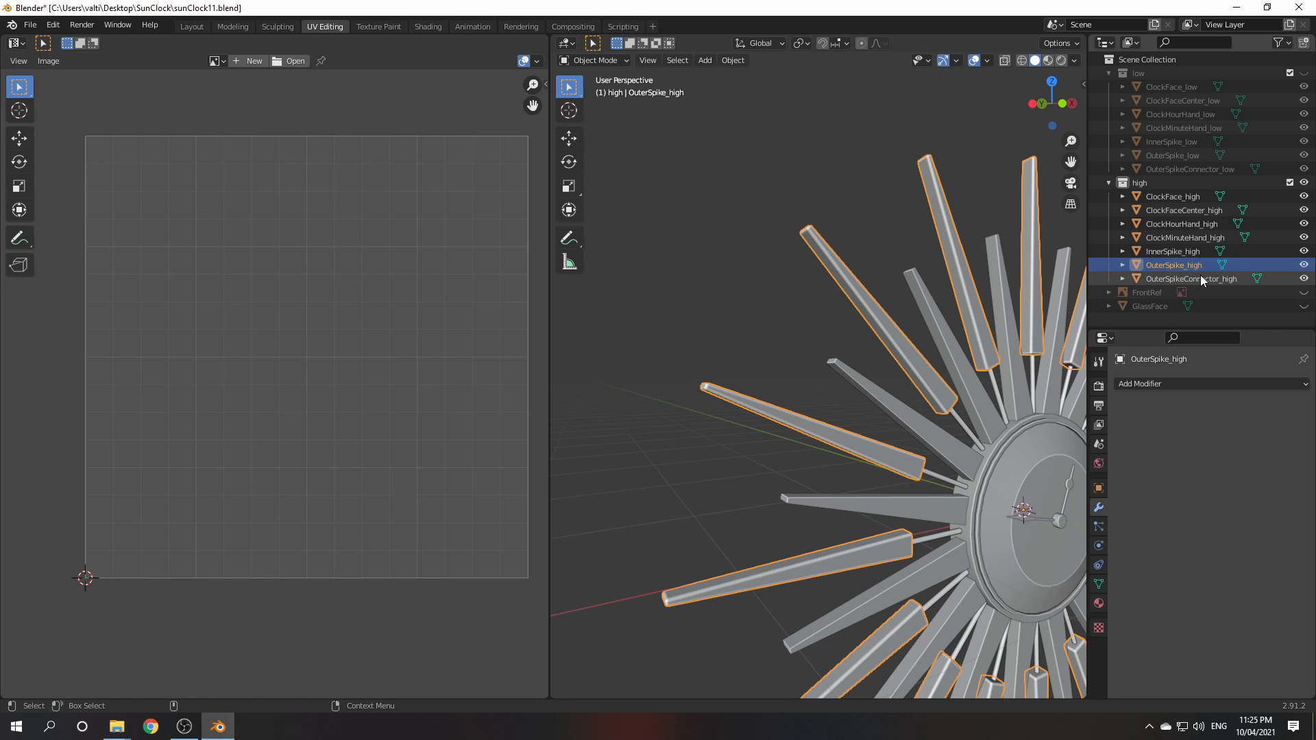
Select InnerSpike_high and add a Bevel modifier to it
click(927, 426)
middle_drag(923, 425, 948, 358)
click(1211, 383)
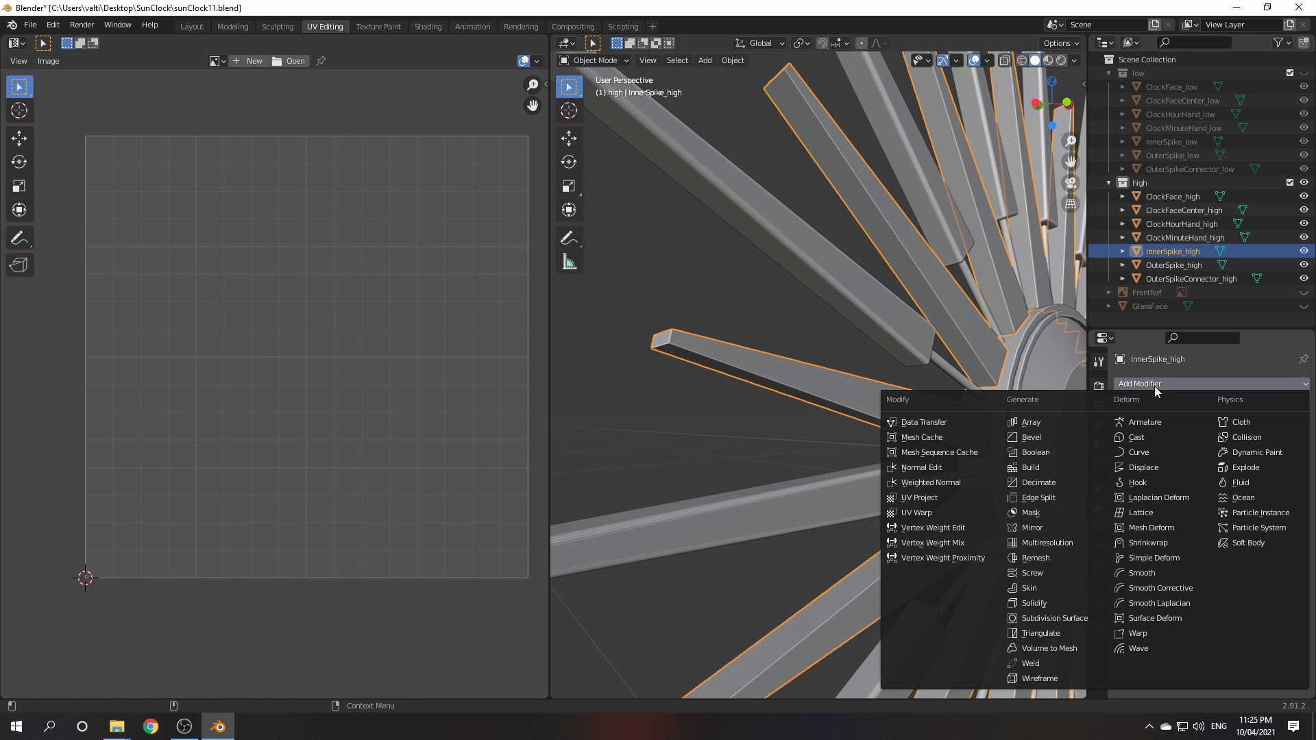
click(1039, 434)
Set the inner spikes' bevel amount to 0.01 m, increase its segments and apply the modifier
drag(1226, 459, 1243, 459)
click(1289, 477)
click(1288, 477)
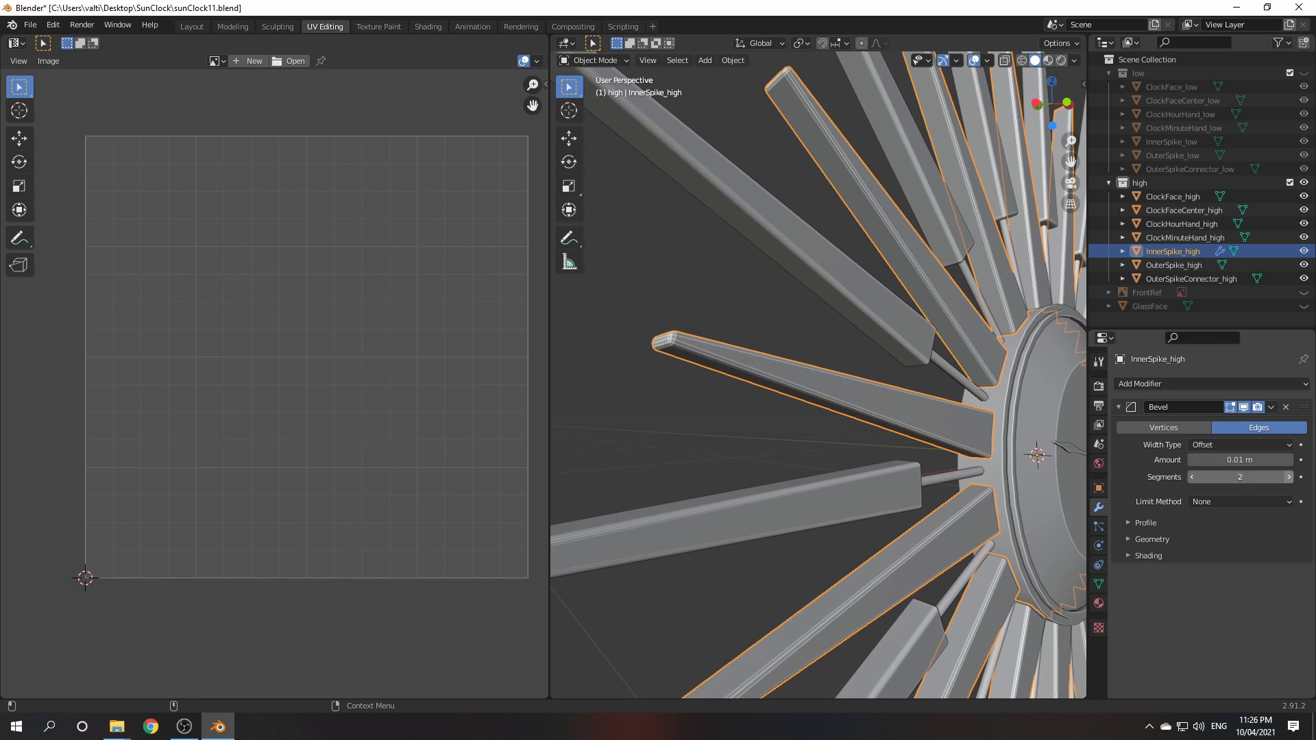
click(1288, 477)
click(1271, 407)
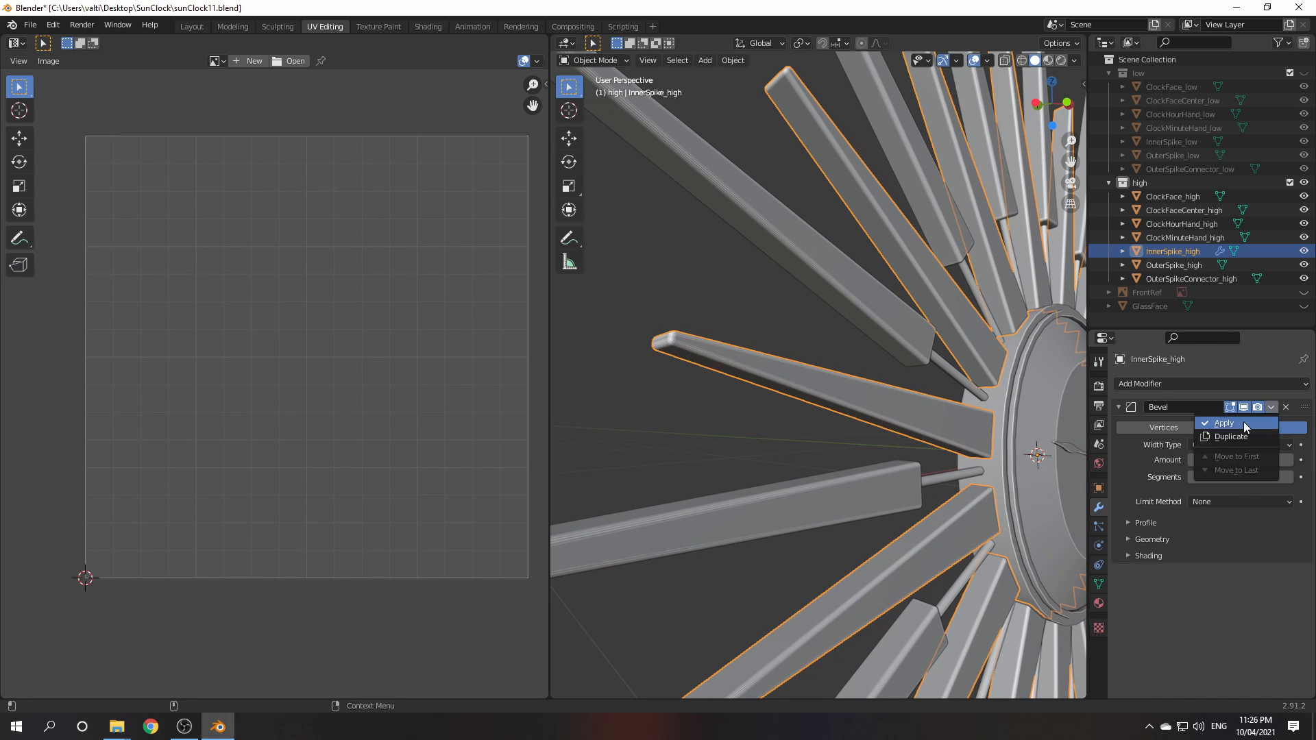
click(1230, 420)
Select the clock face object in the high collection
scroll(943, 421, down, 3)
shift+middle_drag(979, 429, 869, 442)
scroll(894, 434, up, 2)
scroll(856, 422, up, 2)
scroll(825, 433, up, 1)
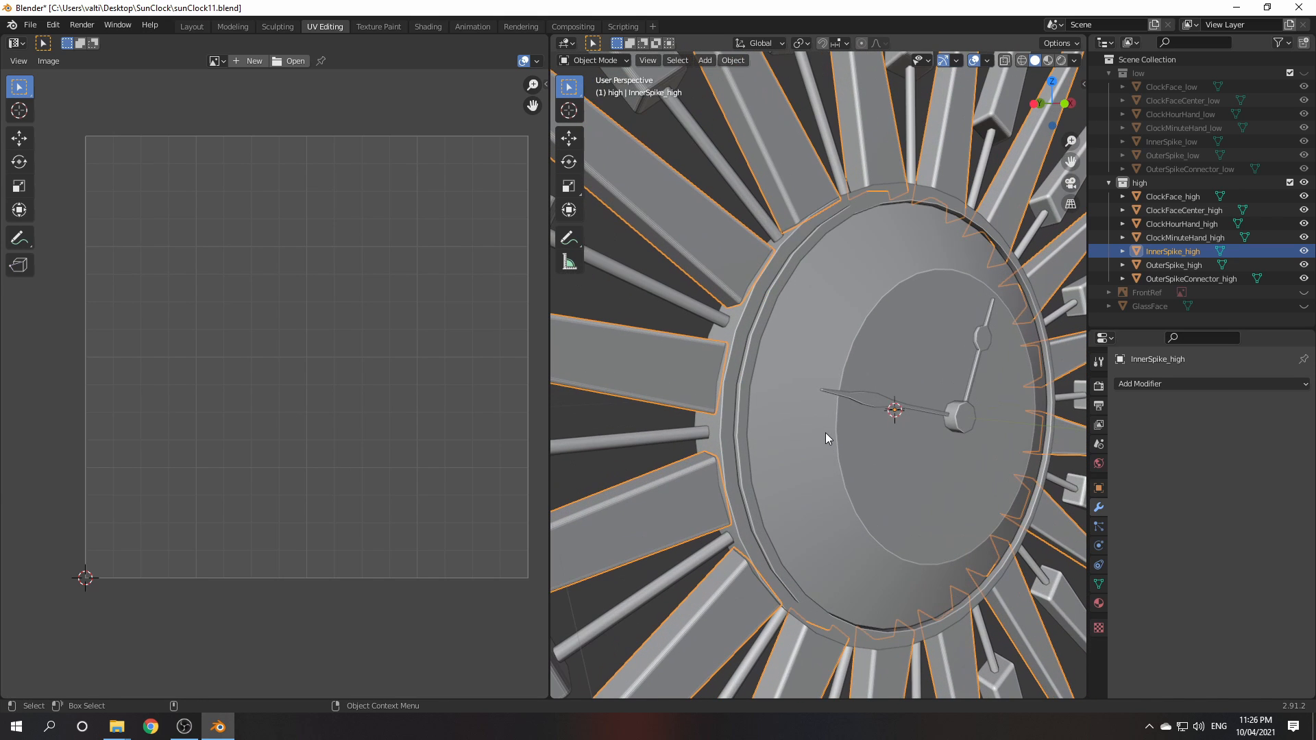
scroll(816, 433, down, 1)
click(852, 376)
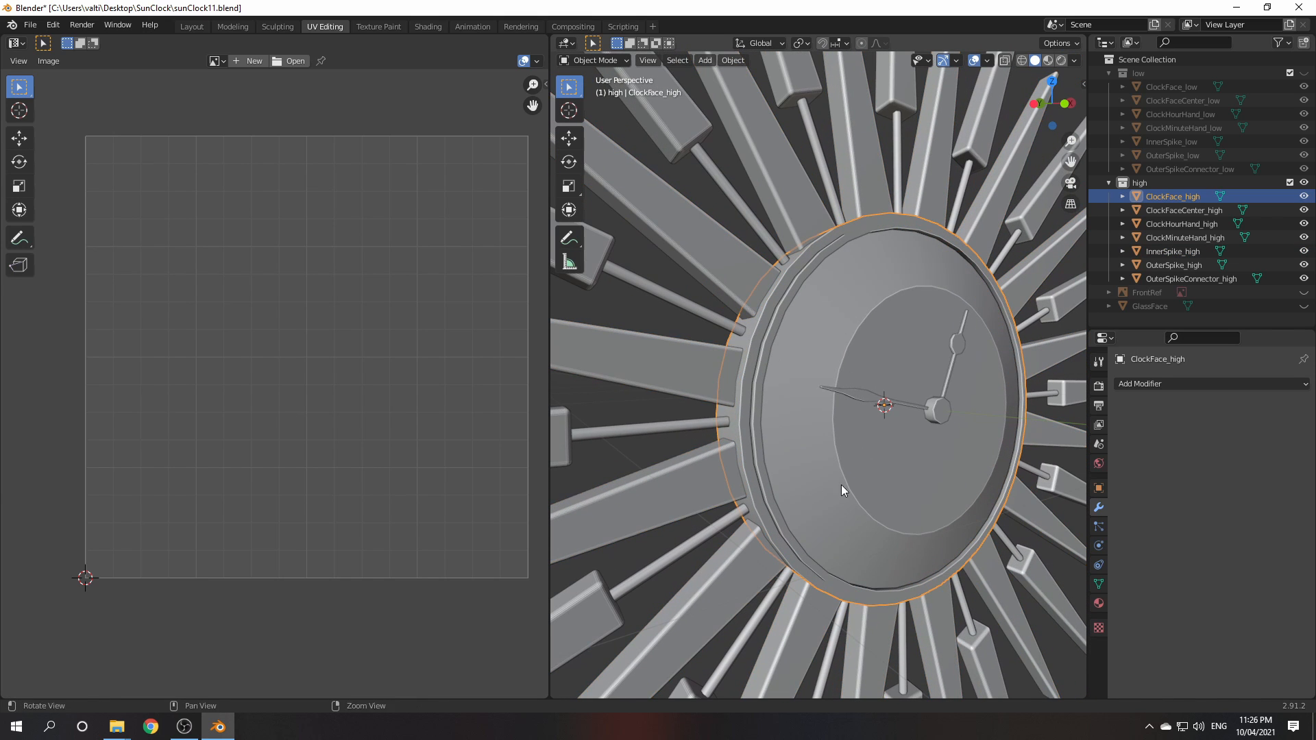
shift+middle_drag(839, 482, 847, 465)
scroll(845, 468, up, 1)
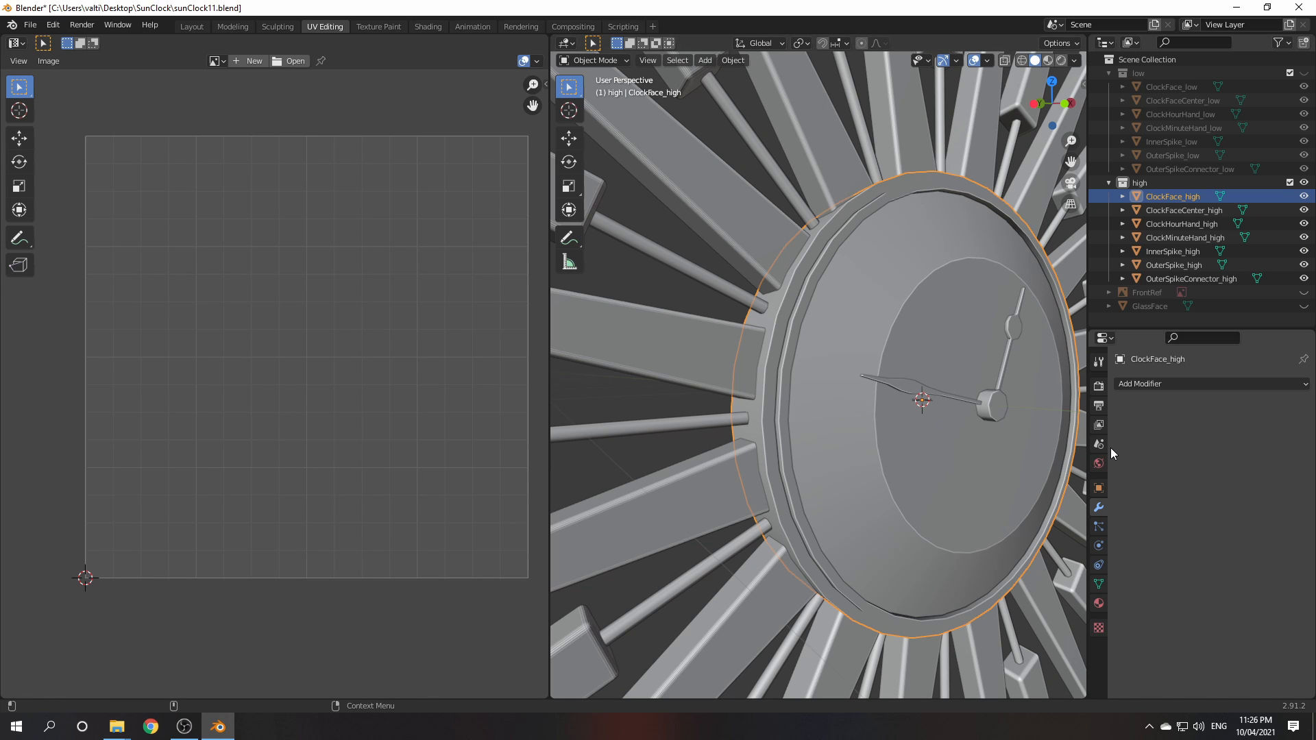
Try a Bevel modifier with 0.1 m amount and 6 segments on ClockFace_high, and remove it again
click(1167, 385)
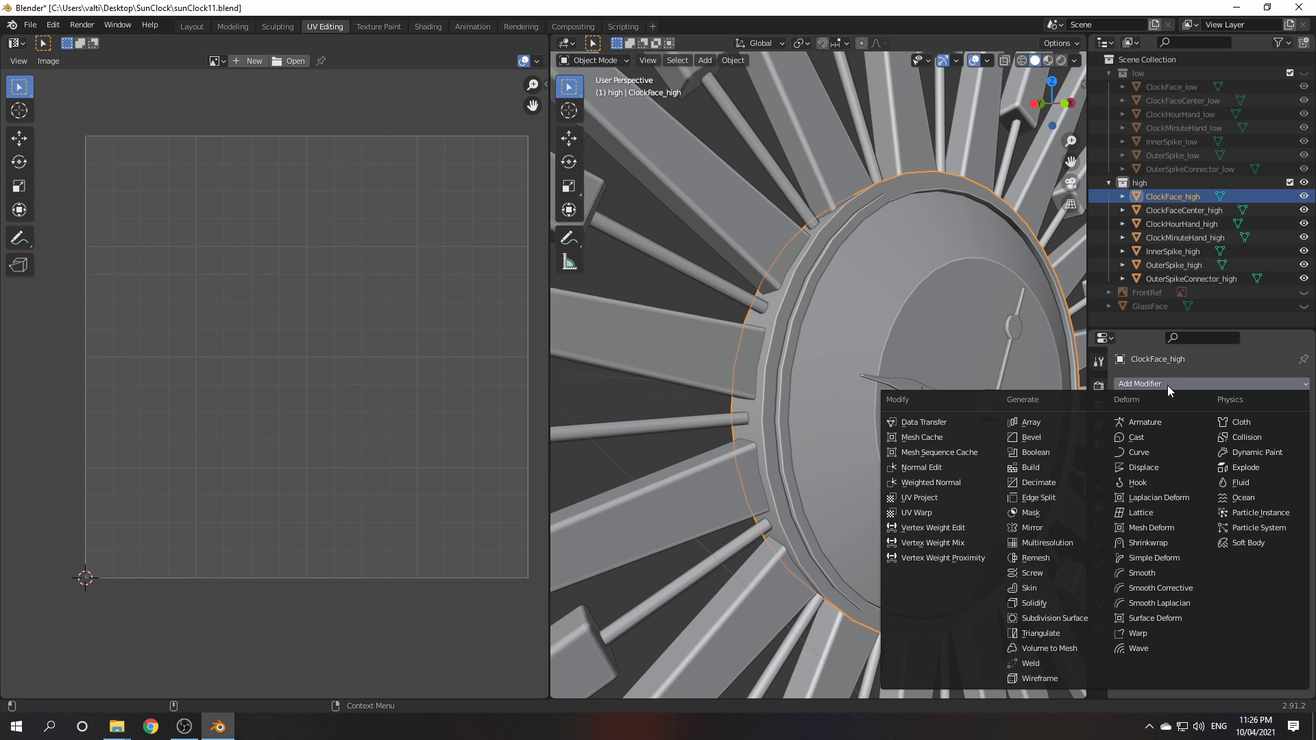
click(1038, 437)
scroll(895, 519, up, 1)
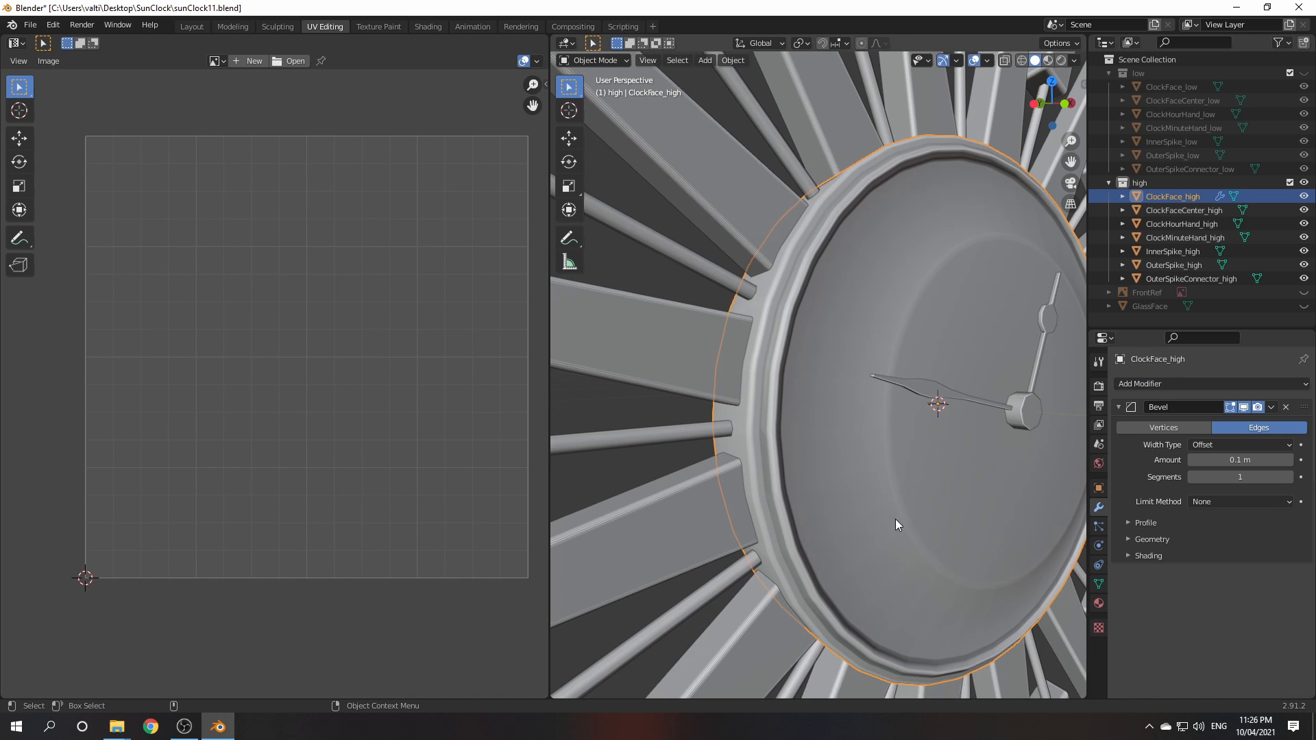
click(1290, 479)
click(1290, 479)
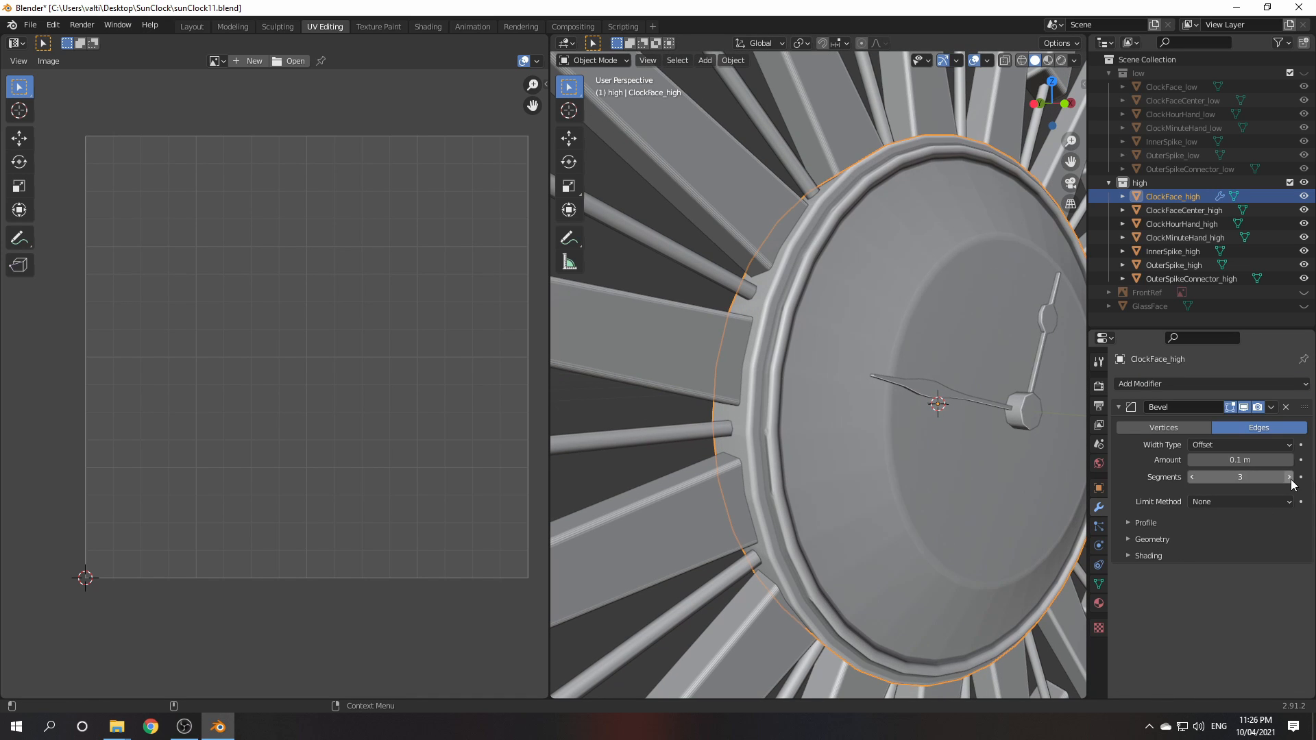
middle_drag(1012, 548, 986, 574)
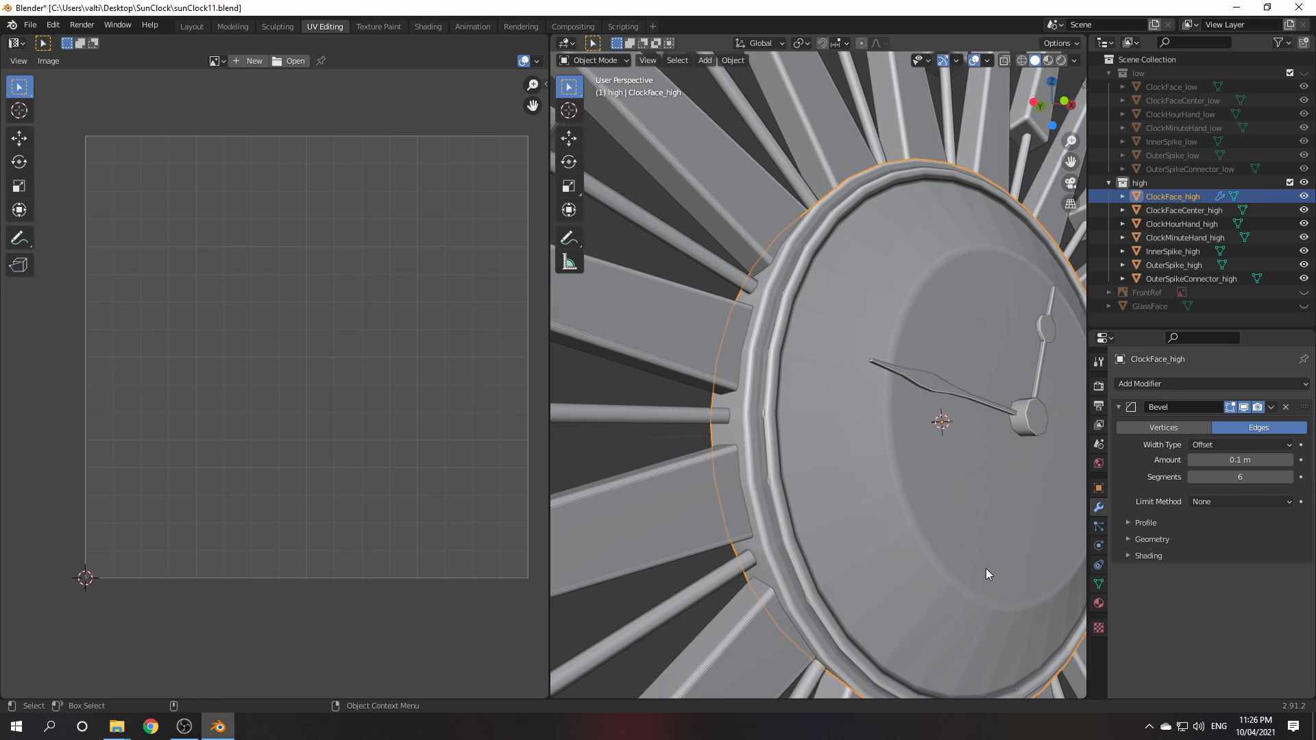
middle_drag(860, 625, 894, 570)
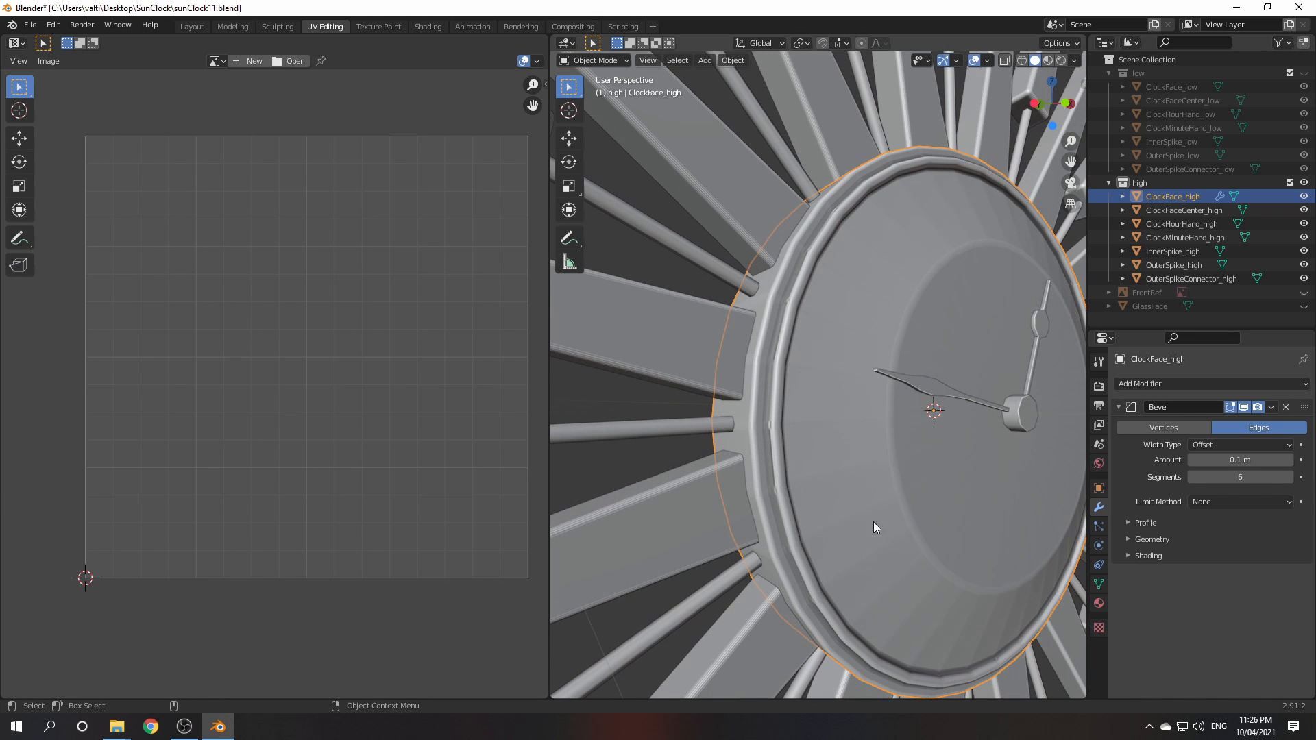
click(1286, 409)
middle_drag(890, 447, 870, 462)
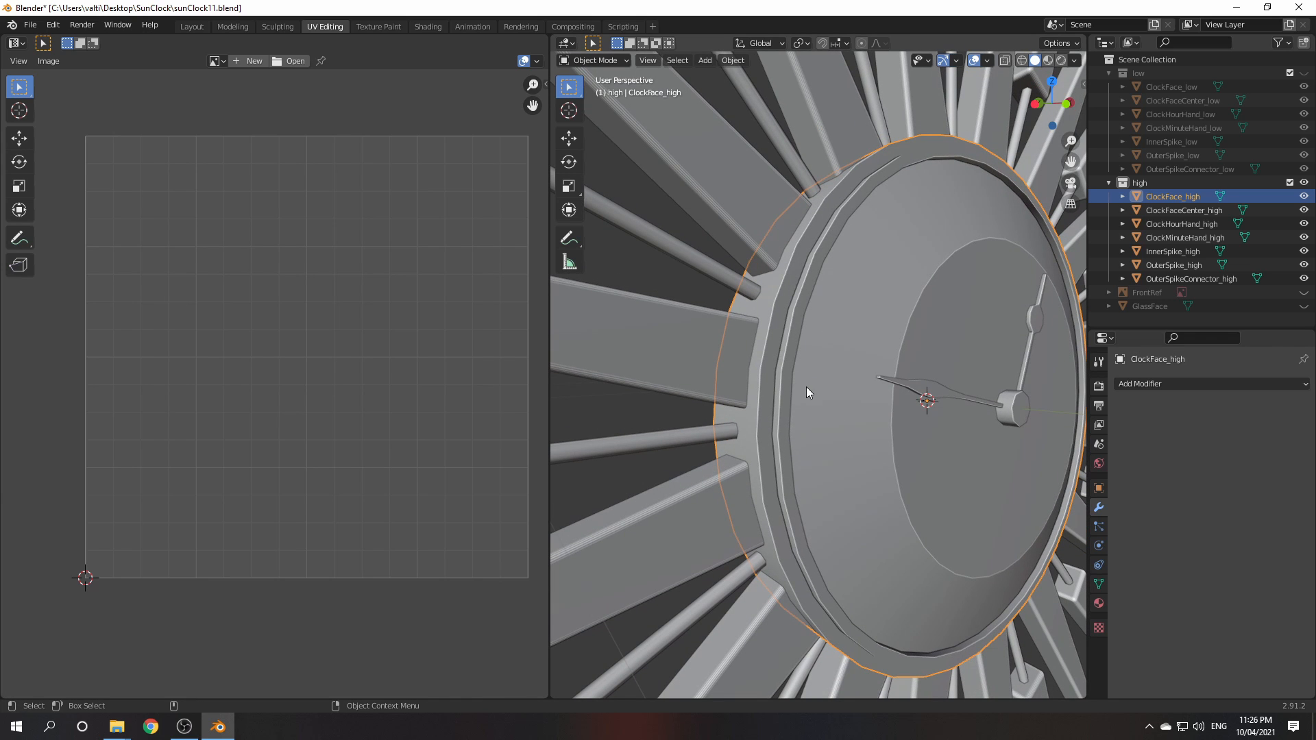
Isolate ClockFace_high in local view and enter Edit Mode with edge selection
middle_drag(818, 397, 751, 385)
key(f)
click(750, 414)
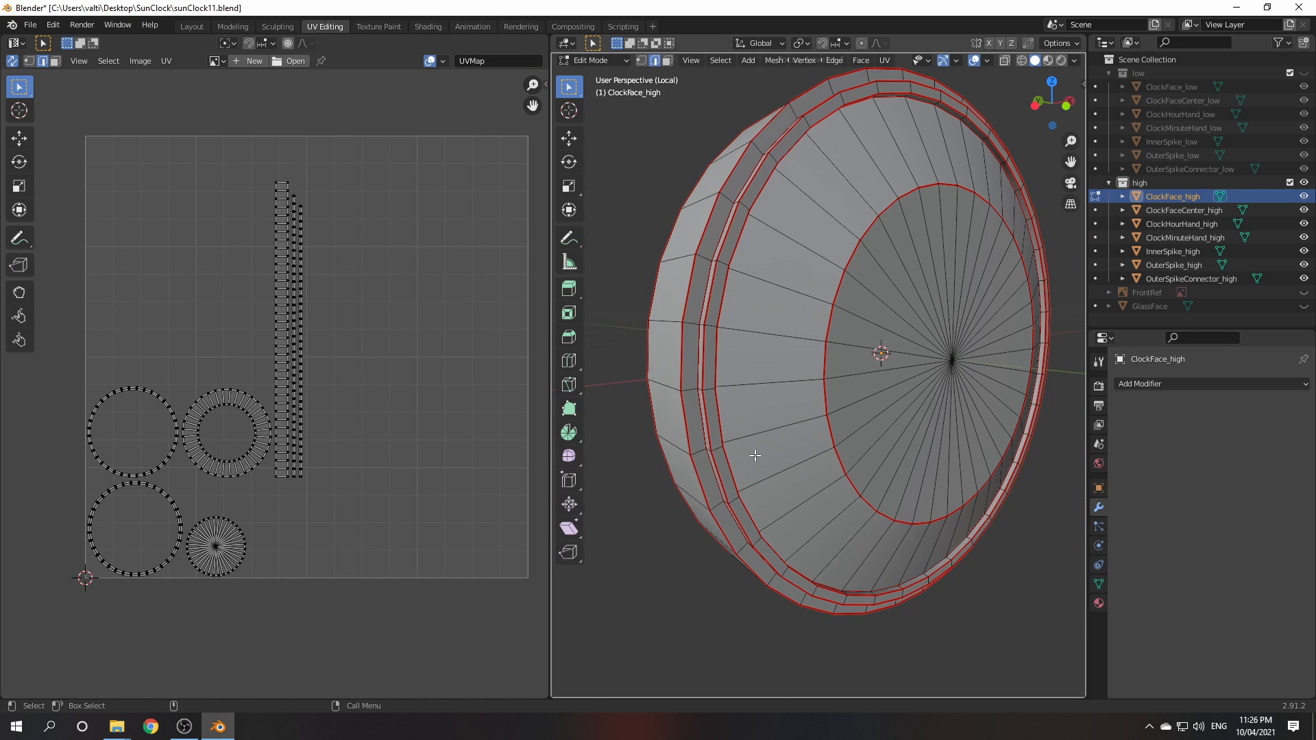
middle_drag(754, 417, 771, 423)
Select the clock face's front rim edge loop, the loops of the narrow ring inside it, and the inner circle's edge loop
alt+click(743, 378)
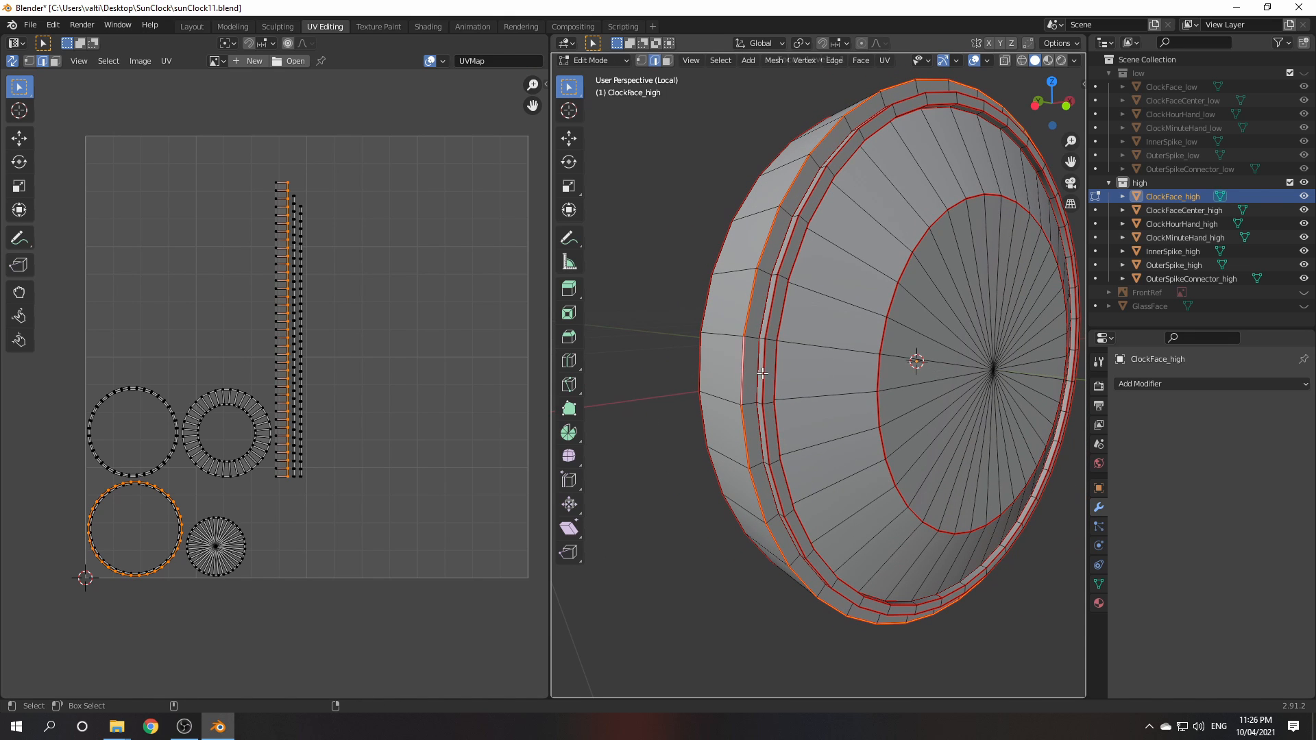
alt+shift+click(766, 375)
alt+shift+click(775, 375)
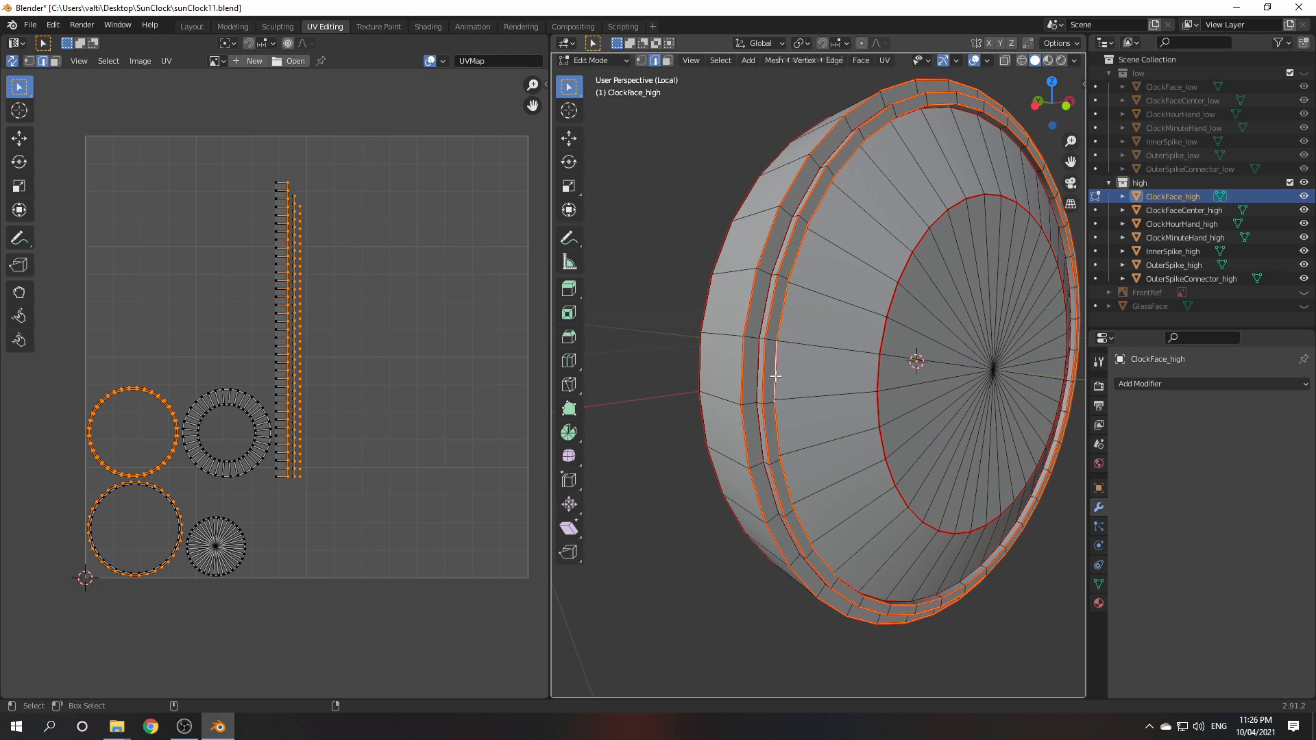
middle_drag(819, 410, 901, 434)
alt+shift+click(838, 398)
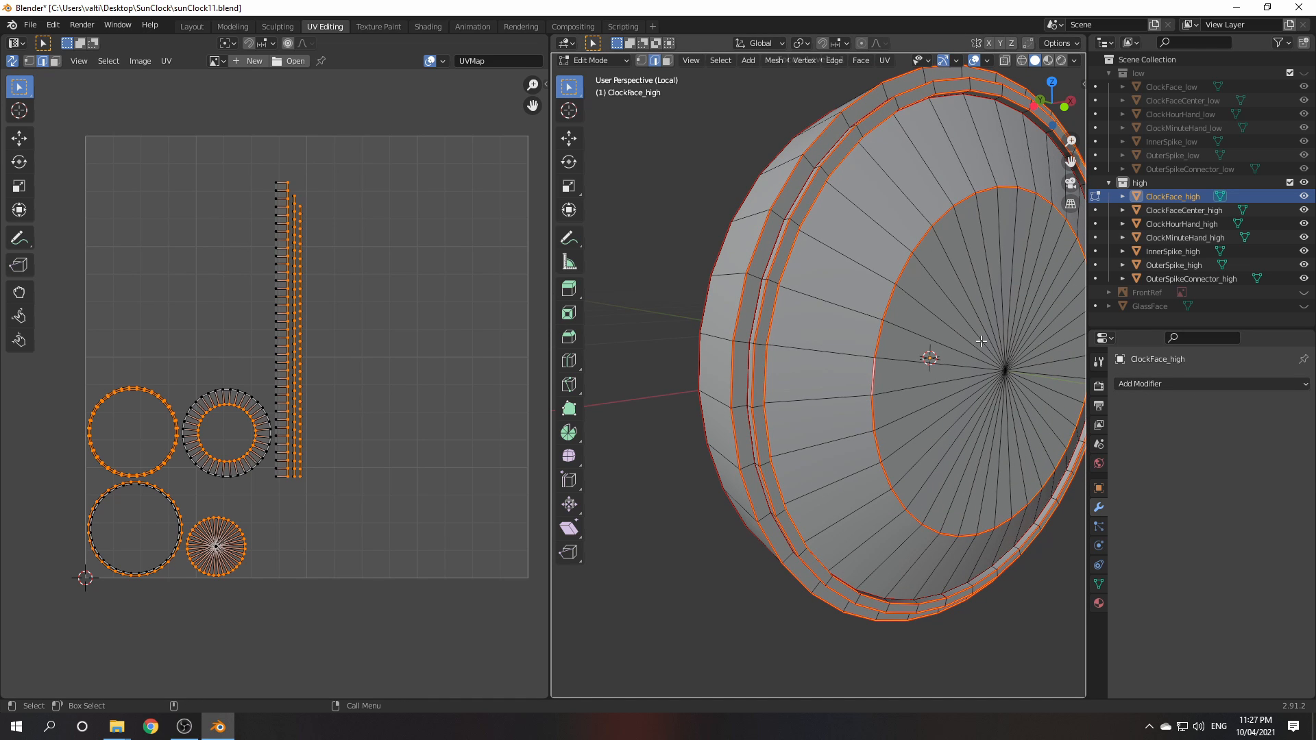
middle_drag(973, 325, 884, 219)
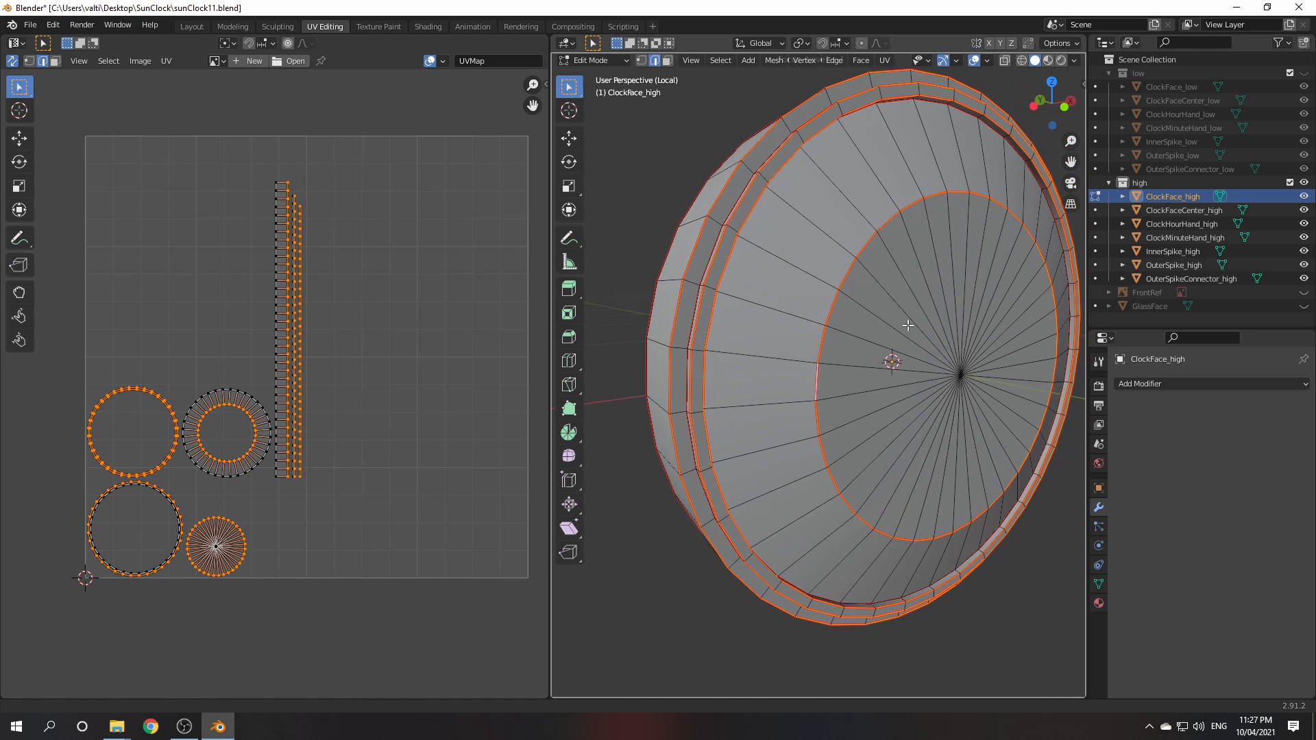
Bevel the selected clock face edge loops about 0.0064 m wide with 5 segments
click(835, 61)
click(863, 88)
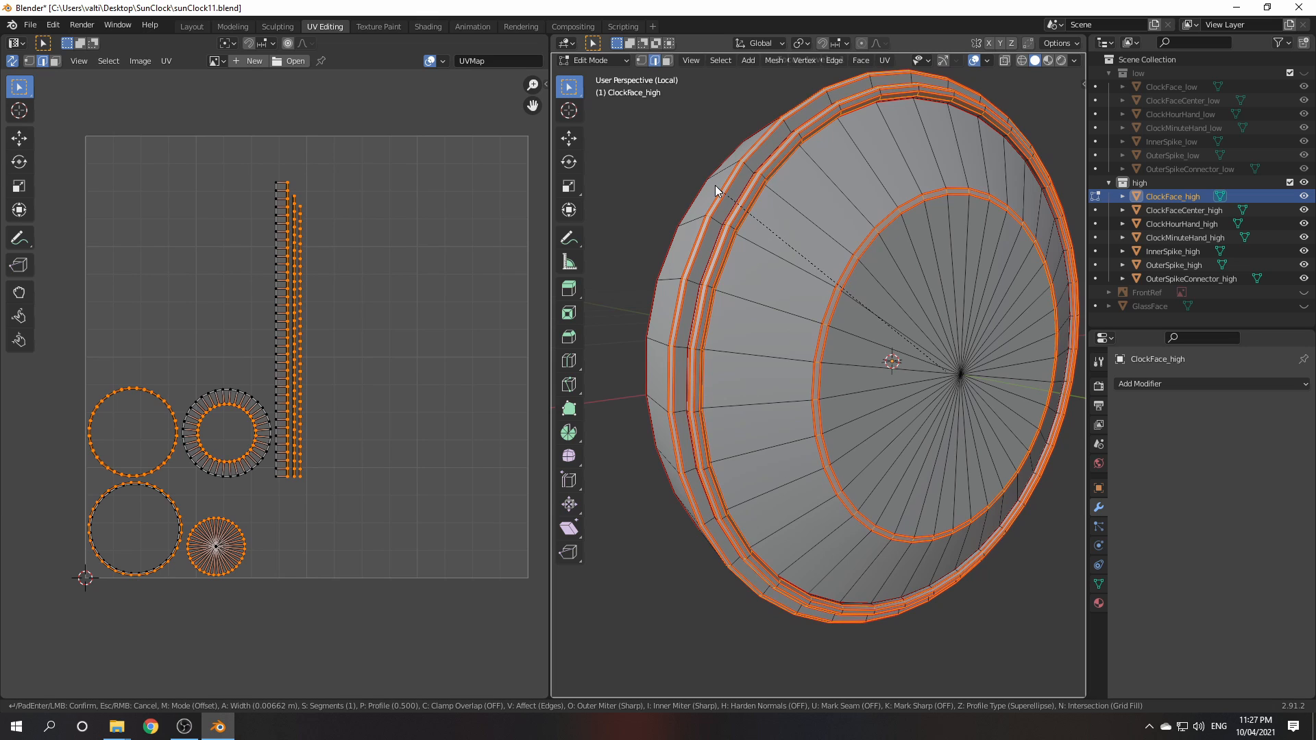
click(714, 185)
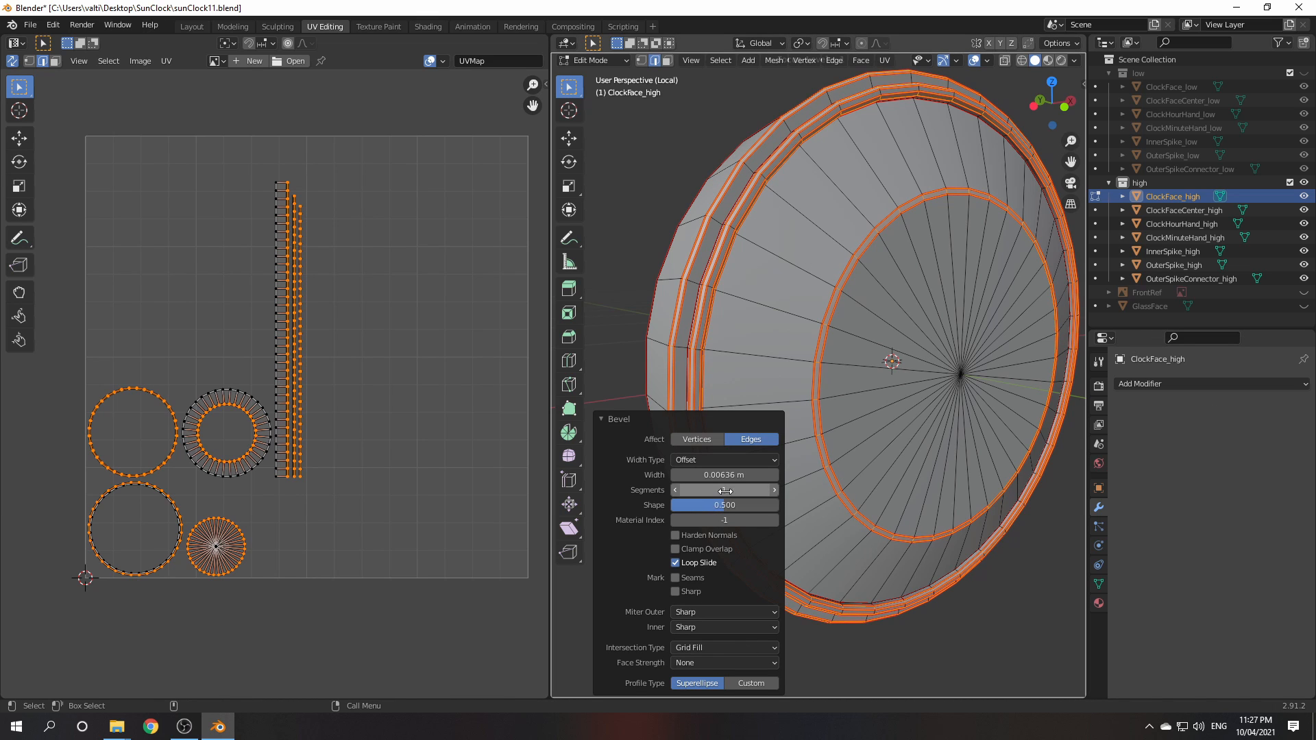
click(774, 489)
click(774, 489)
click(774, 489)
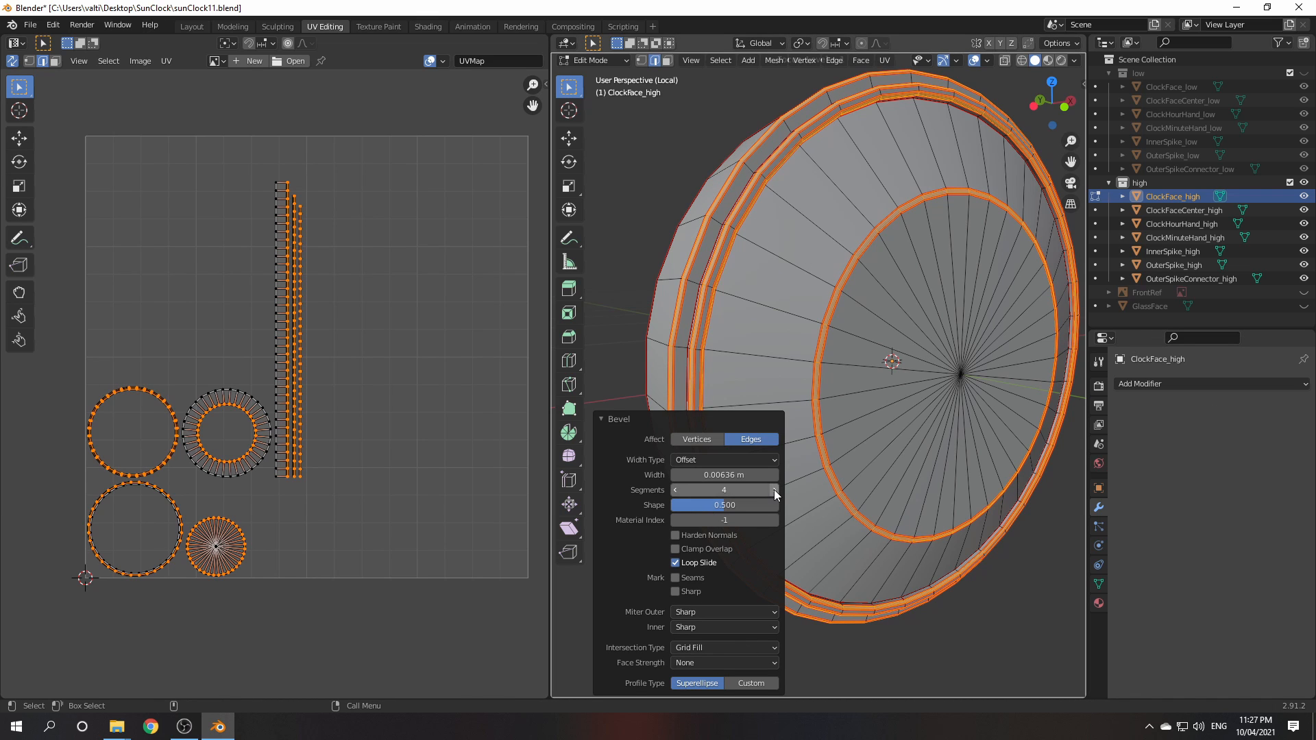
click(774, 489)
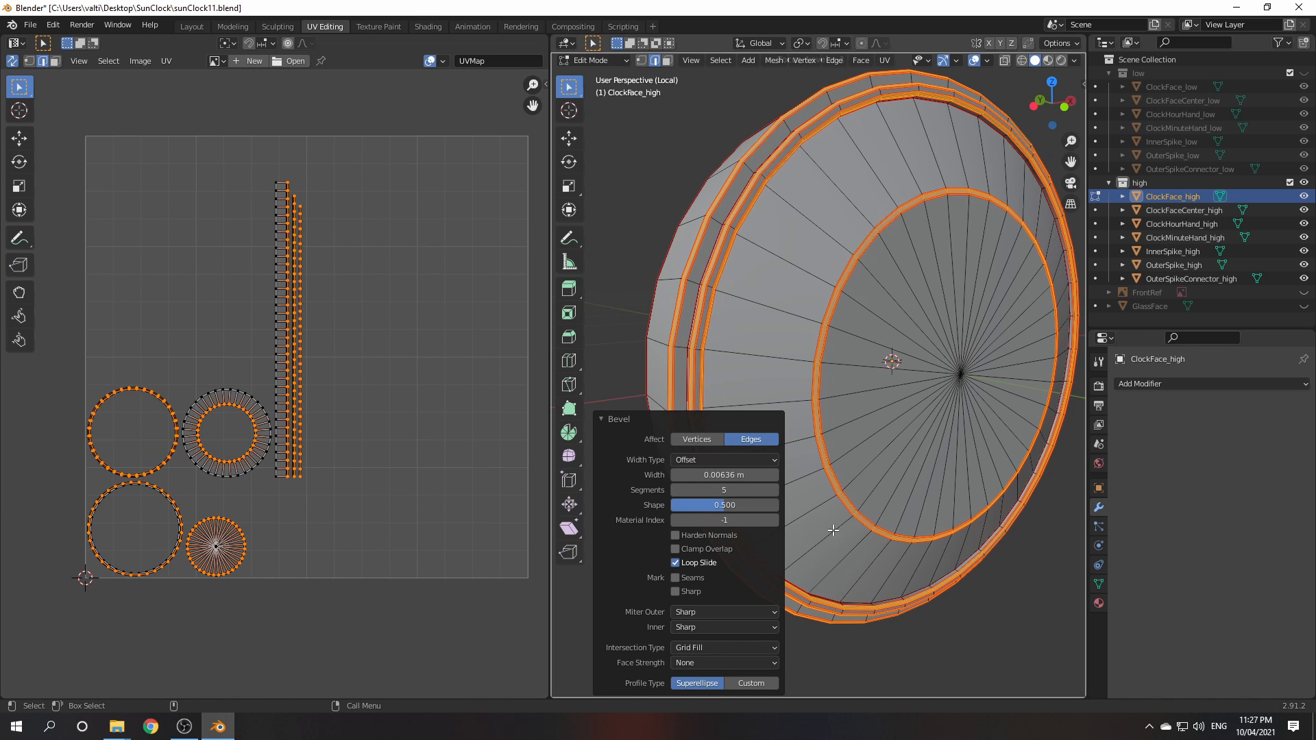
Return to Object Mode, deselect the clock face and exit its isolated view to show the whole clock
click(895, 439)
middle_drag(903, 485, 893, 428)
key(Tab)
click(893, 358)
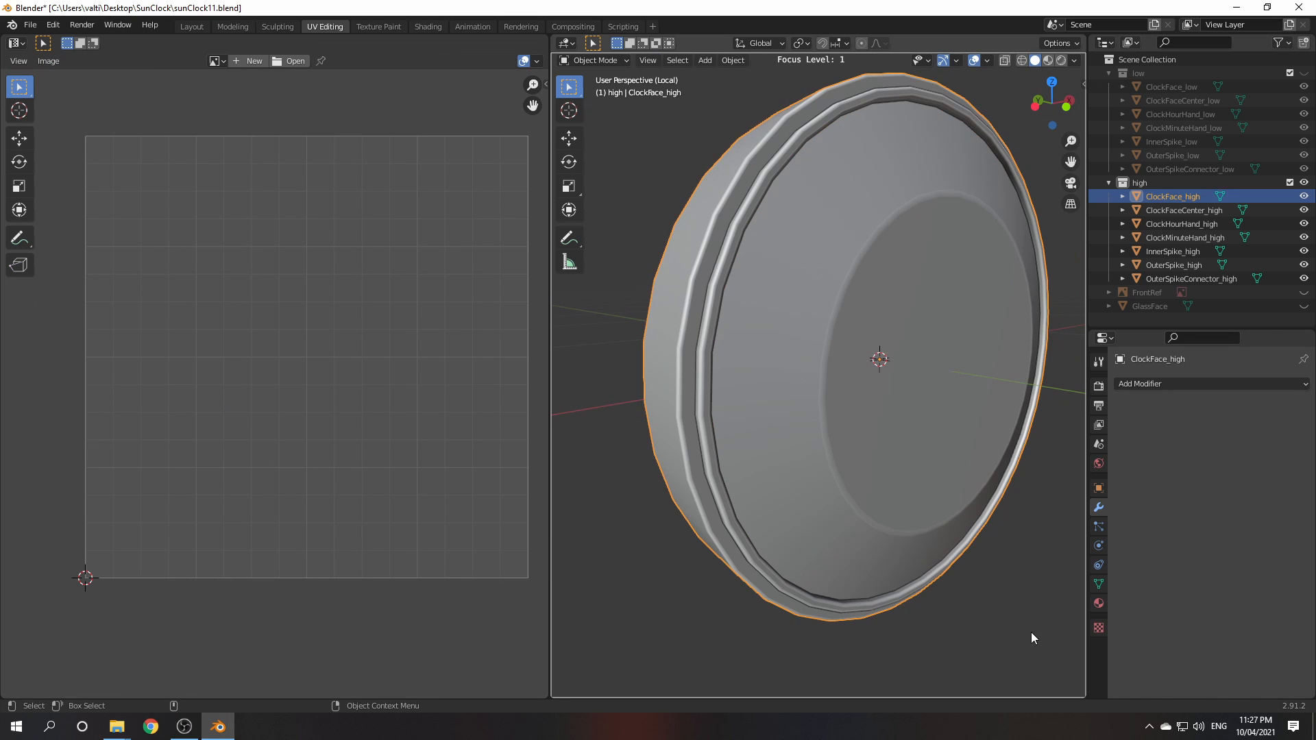
click(1030, 632)
scroll(901, 610, up, 3)
middle_drag(900, 610, 898, 583)
scroll(857, 589, down, 3)
key(ctrl+f)
scroll(836, 541, up, 2)
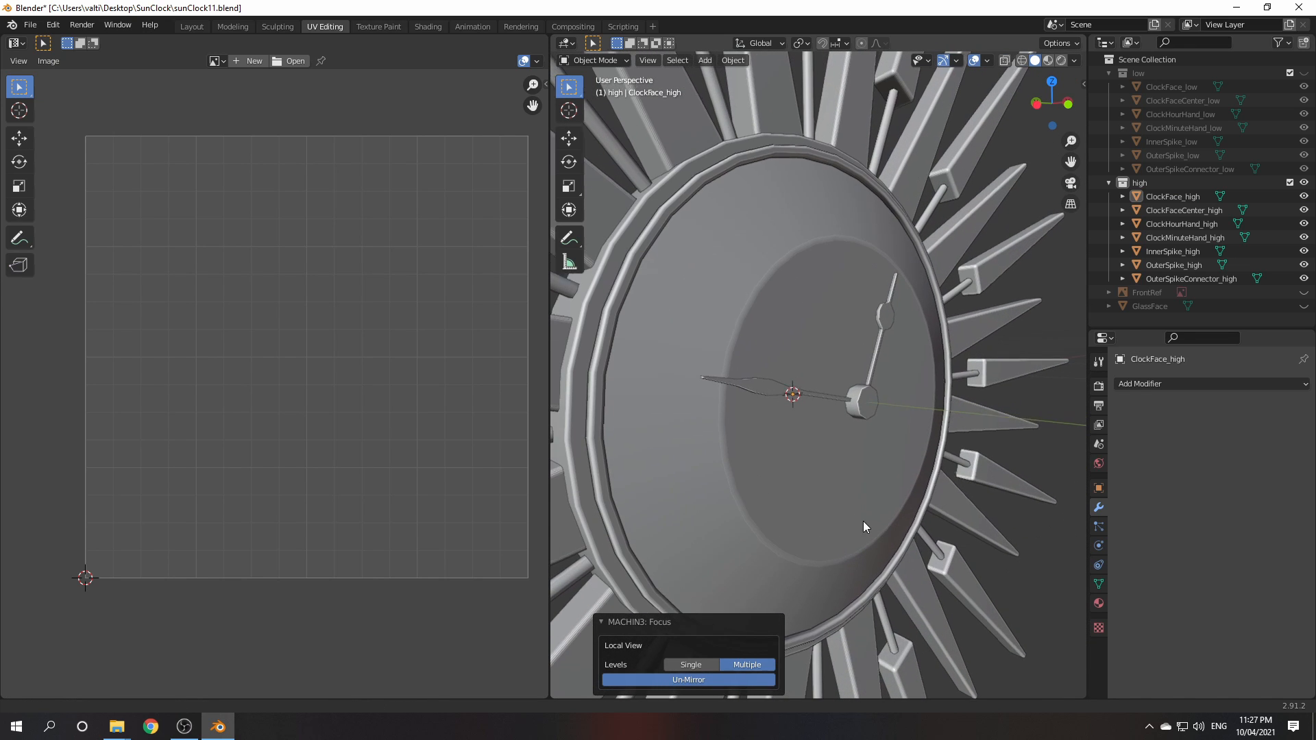
Select ClockFaceCenter_high at the middle of the clock hands and enter Edit Mode
alt+right_drag(862, 521, 893, 525)
alt+middle_drag(894, 525, 880, 541)
alt+right_drag(880, 541, 903, 538)
alt+middle_drag(902, 538, 918, 537)
click(888, 449)
alt+right_drag(897, 498, 904, 499)
alt+middle_drag(905, 499, 896, 509)
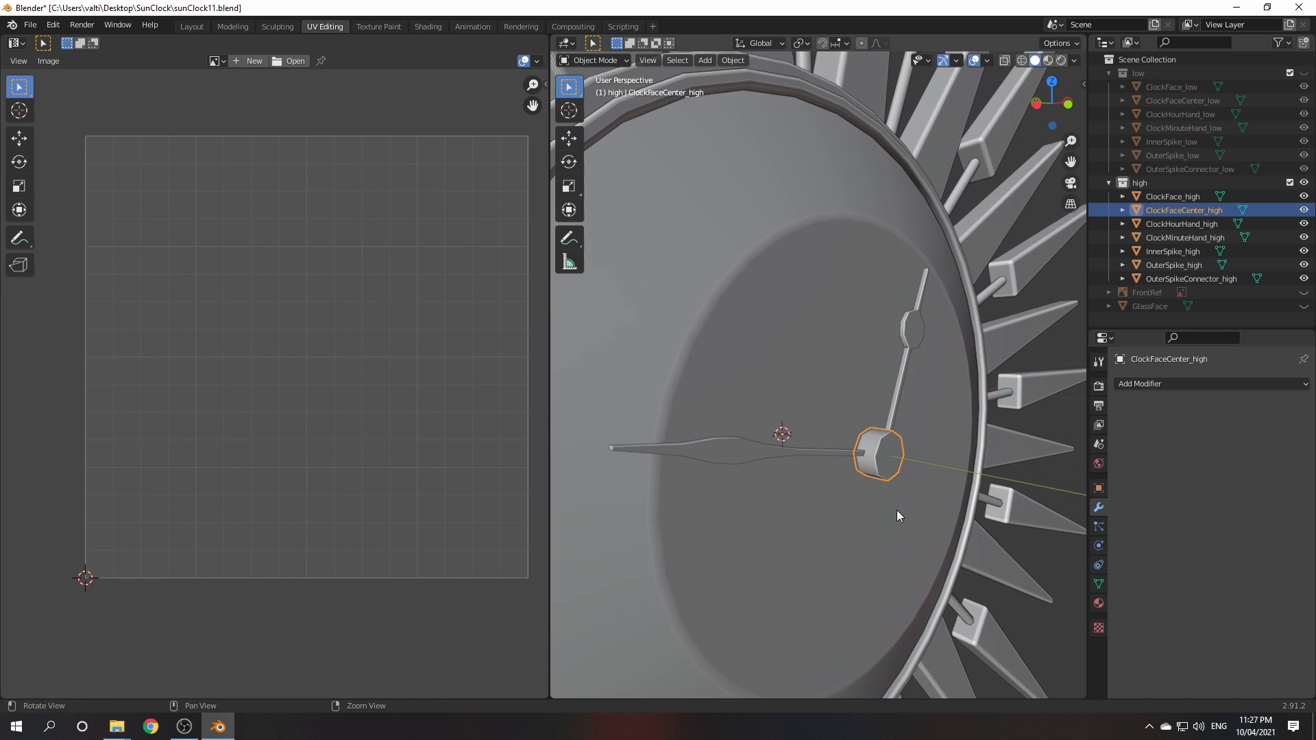
alt+right_drag(897, 510, 908, 510)
alt+drag(908, 509, 873, 508)
alt+middle_drag(873, 509, 911, 476)
key(Tab)
click(922, 503)
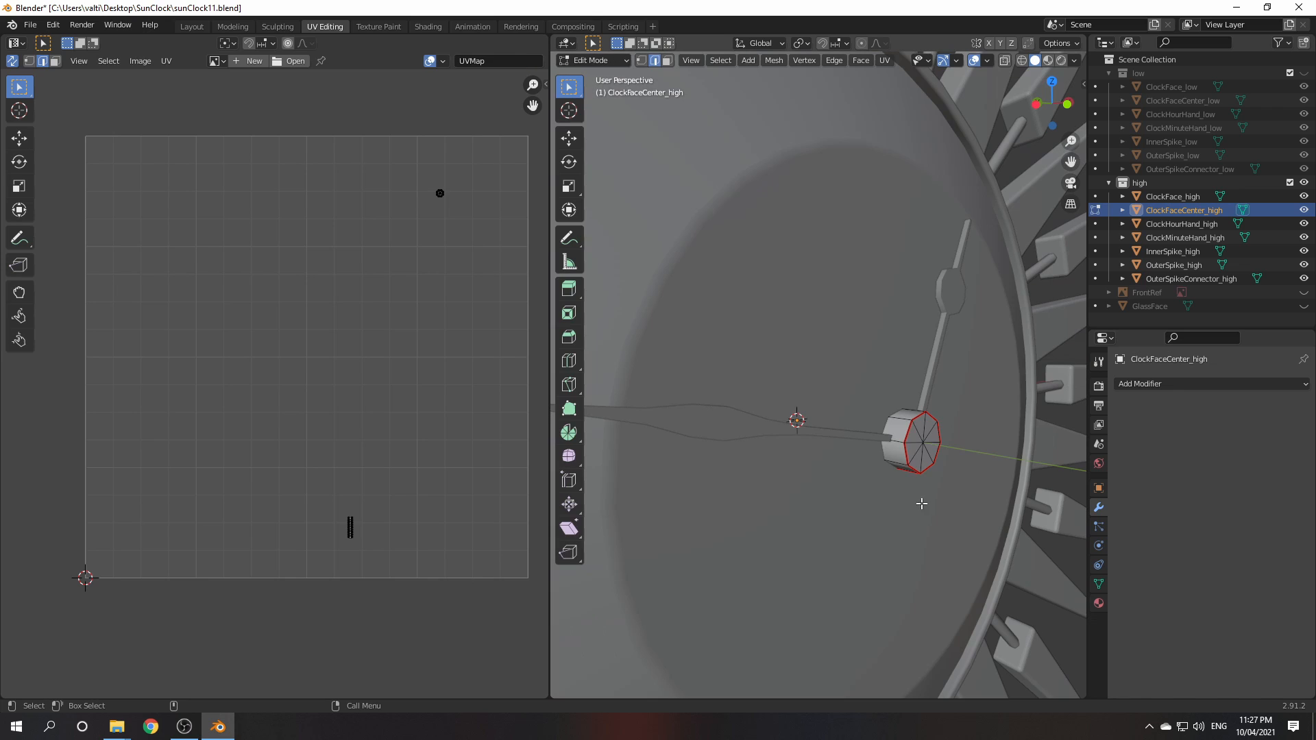
Bevel the front rim edge loop of ClockFaceCenter_high about 0.0065 m wide with 4 segments and return to Object Mode
alt+click(906, 436)
click(834, 60)
click(867, 83)
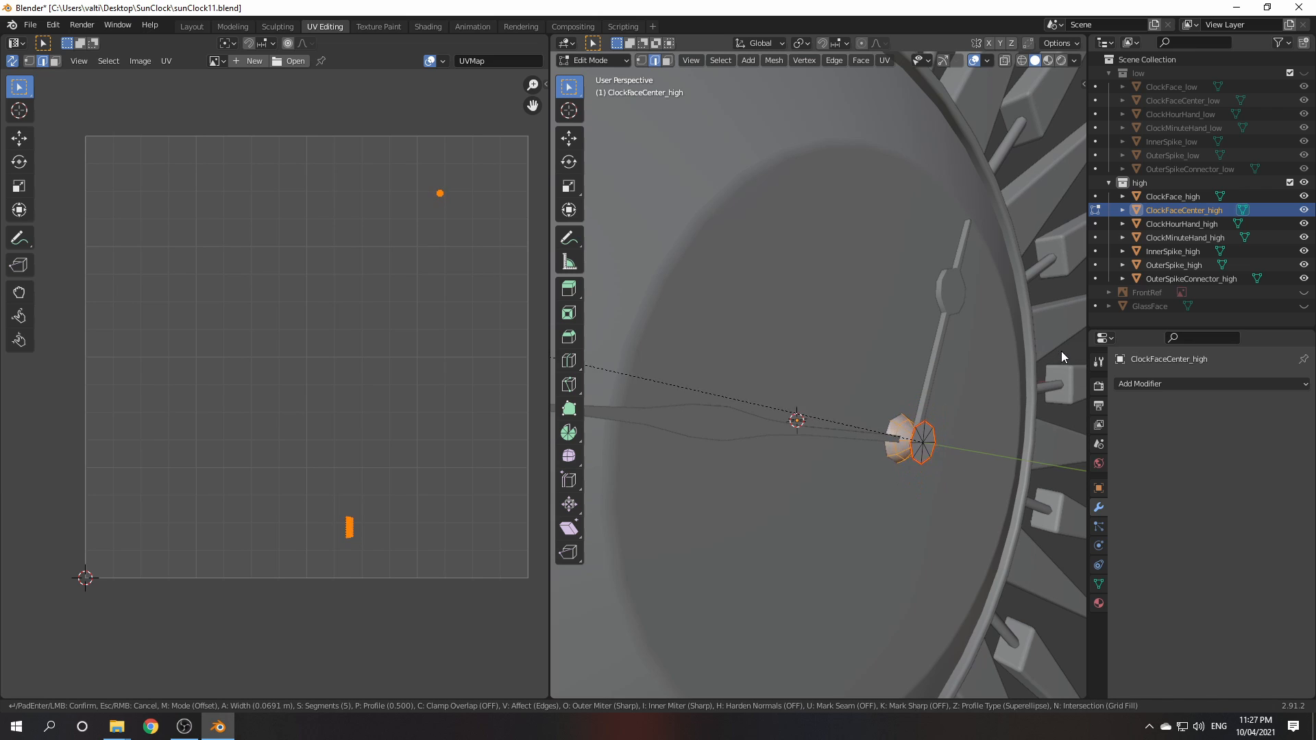
click(568, 370)
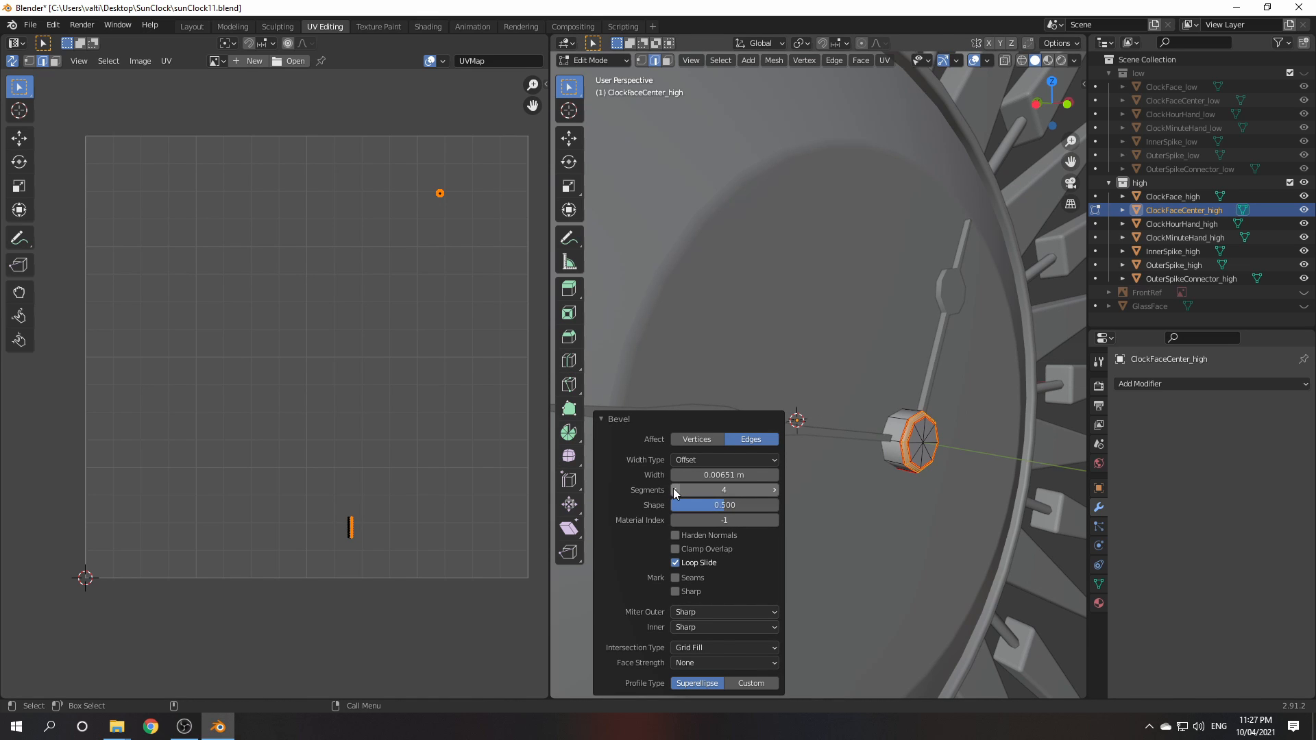
click(774, 488)
click(1028, 549)
key(Tab)
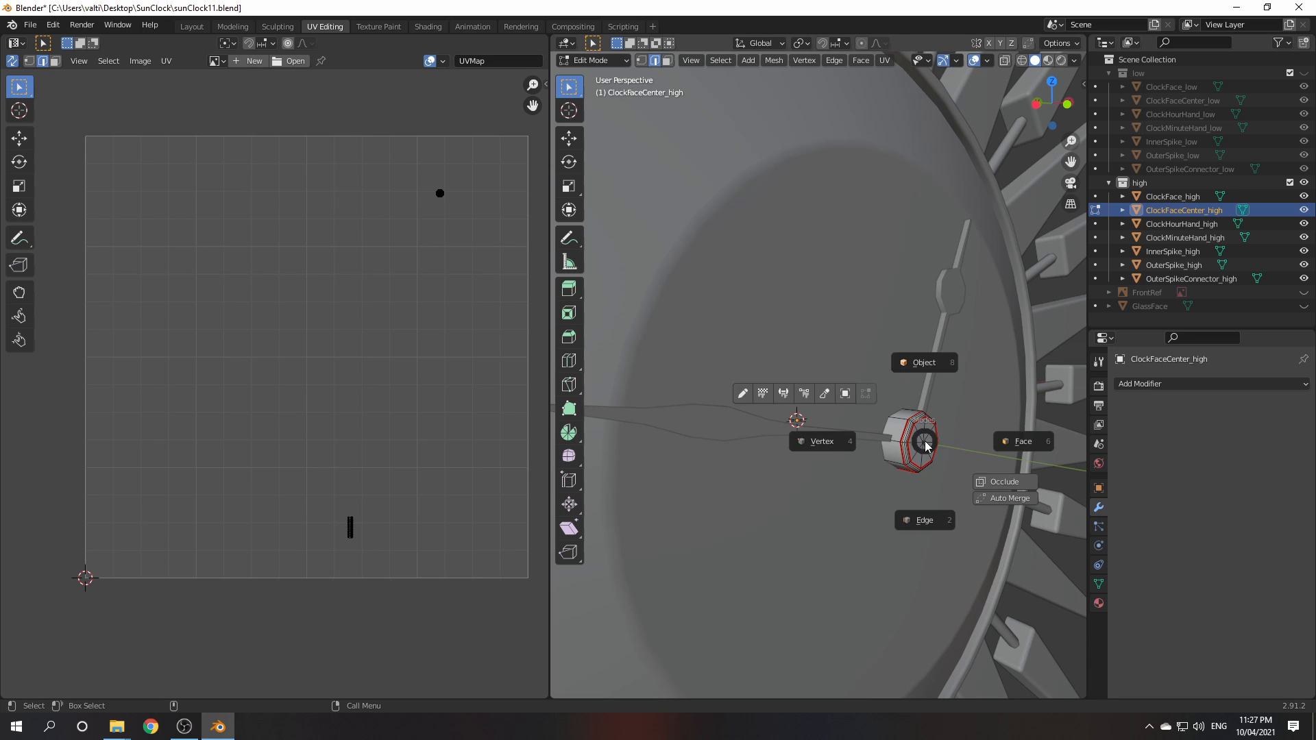
click(923, 362)
Isolate ClockMinuteHand_high and enter Edit Mode with edge selection
scroll(924, 362, down, 4)
click(1070, 561)
middle_drag(1071, 561, 872, 436)
click(828, 399)
key(f)
key(Tab)
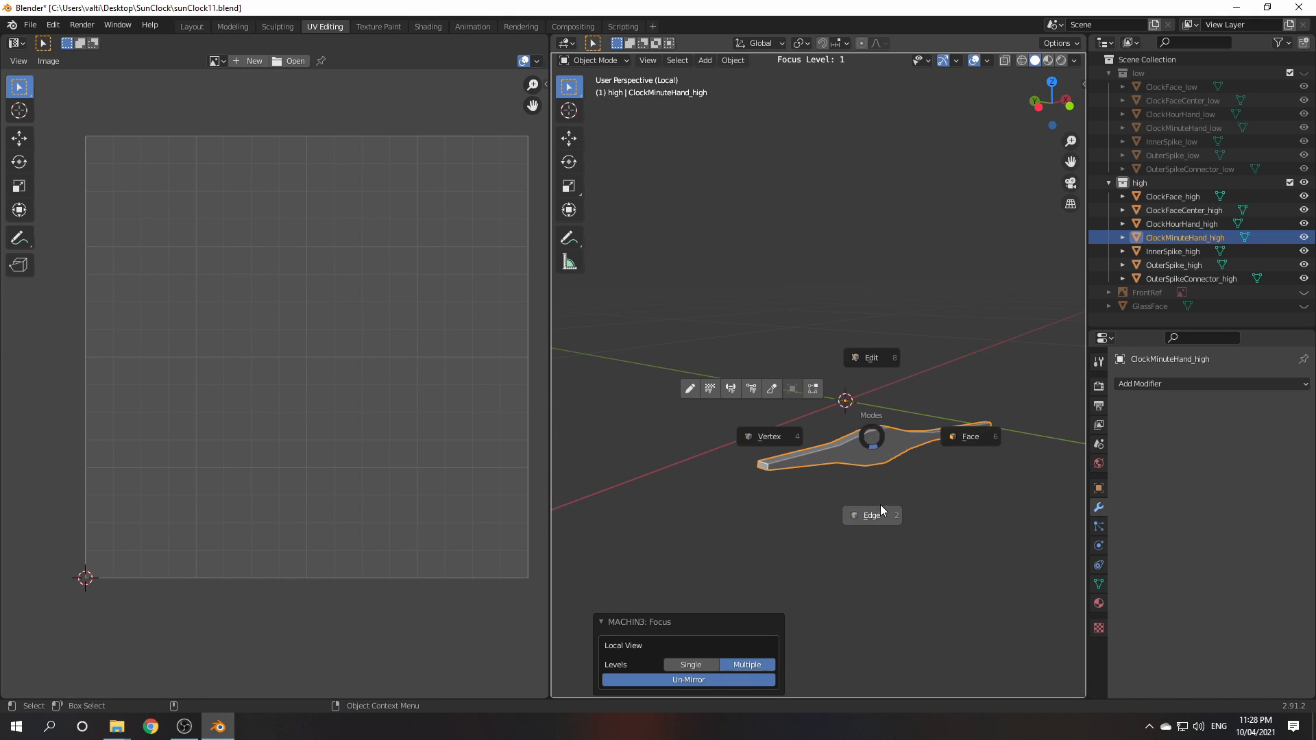
click(877, 513)
Select the minute hand's front outline: the long upper and lower edge runs and the short edges at its ends
middle_drag(828, 477, 910, 494)
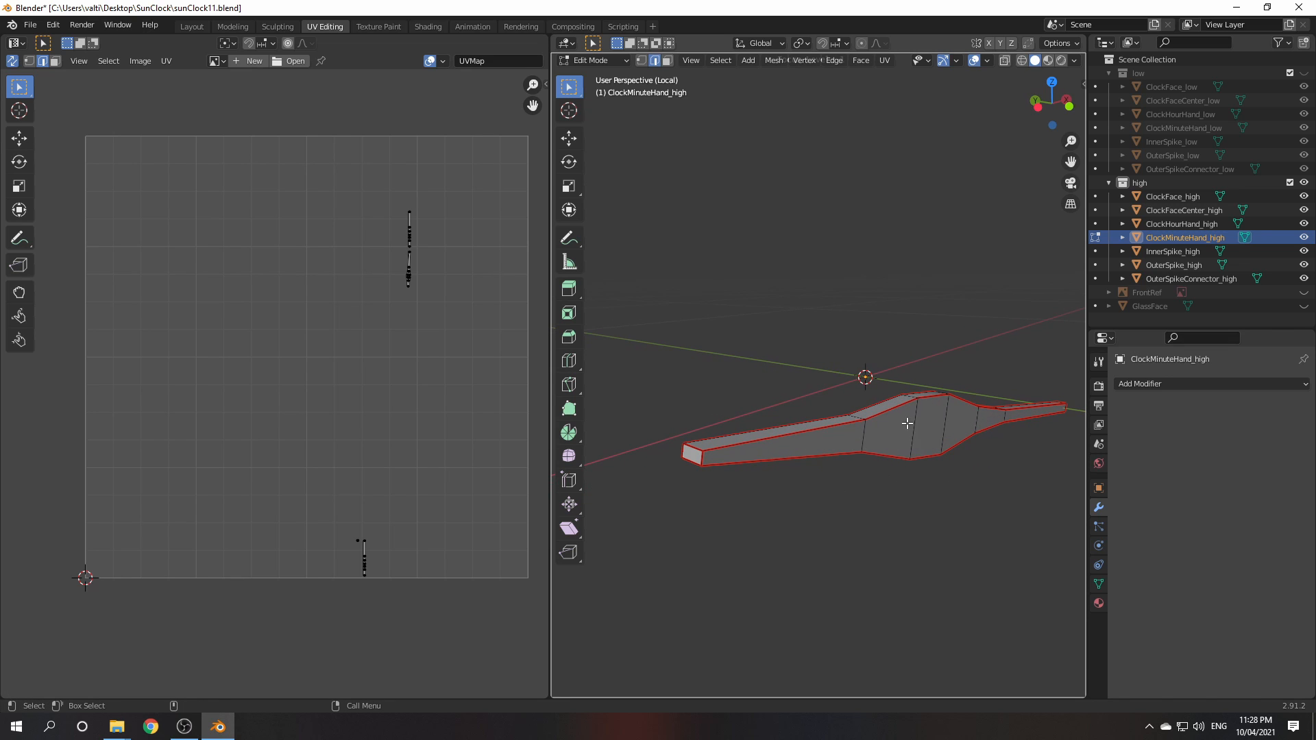
middle_drag(986, 448, 819, 446)
alt+click(818, 447)
shift+double_click(800, 468)
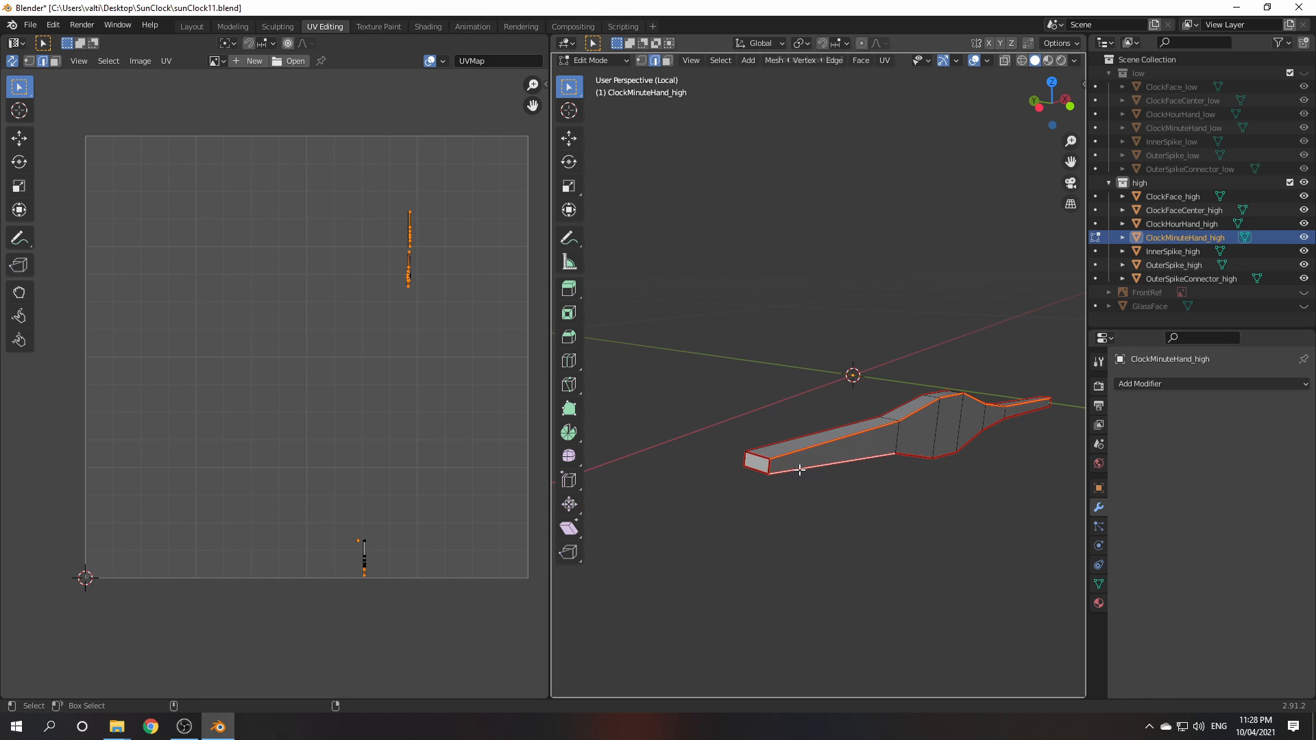
shift+click(748, 465)
middle_drag(771, 468, 805, 491)
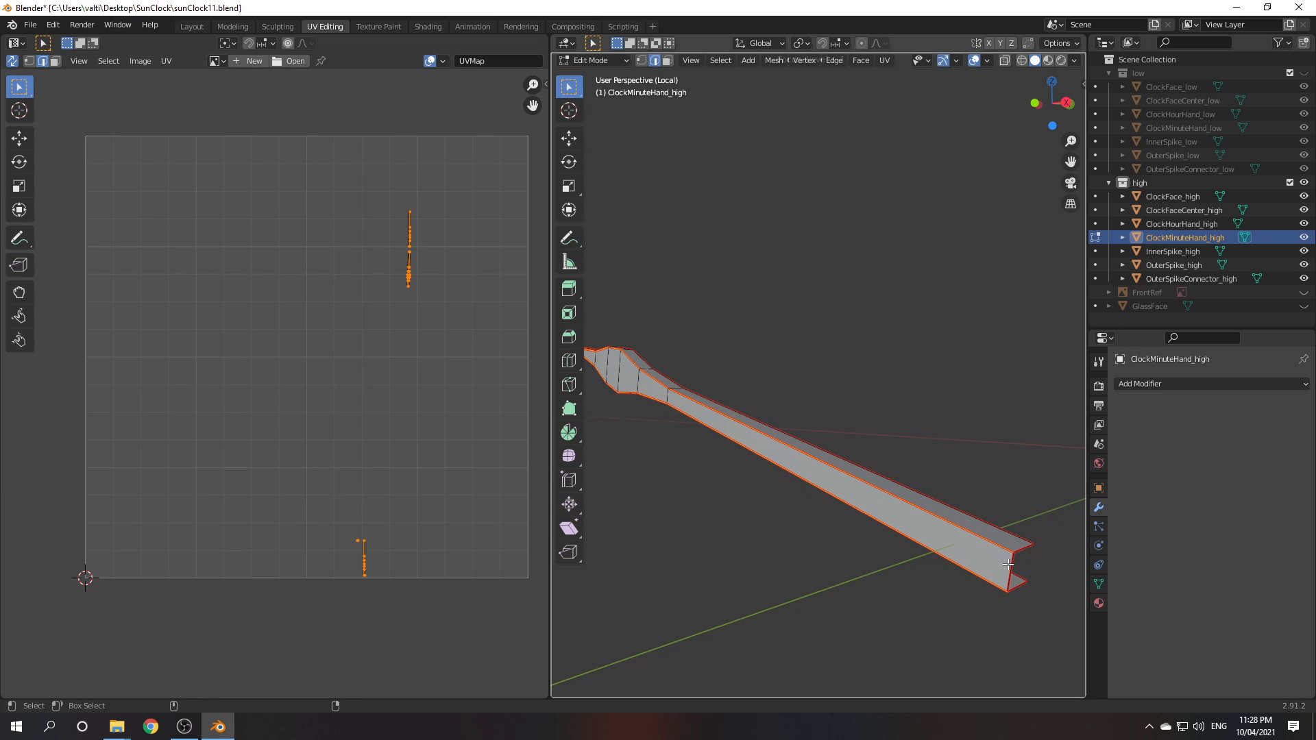
scroll(921, 563, down, 3)
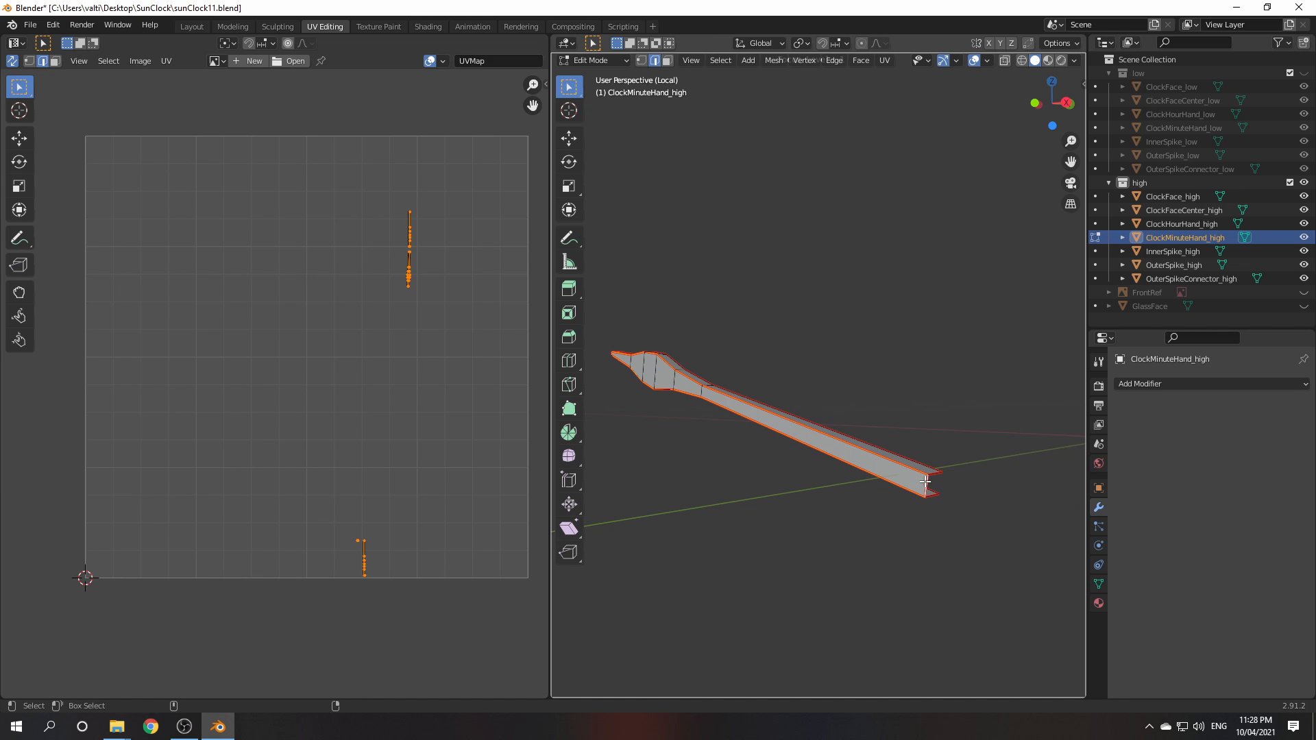
middle_drag(886, 507, 956, 529)
Bevel the minute hand's selected outline edges about 0.0015 m wide with 3 segments
click(833, 60)
click(847, 89)
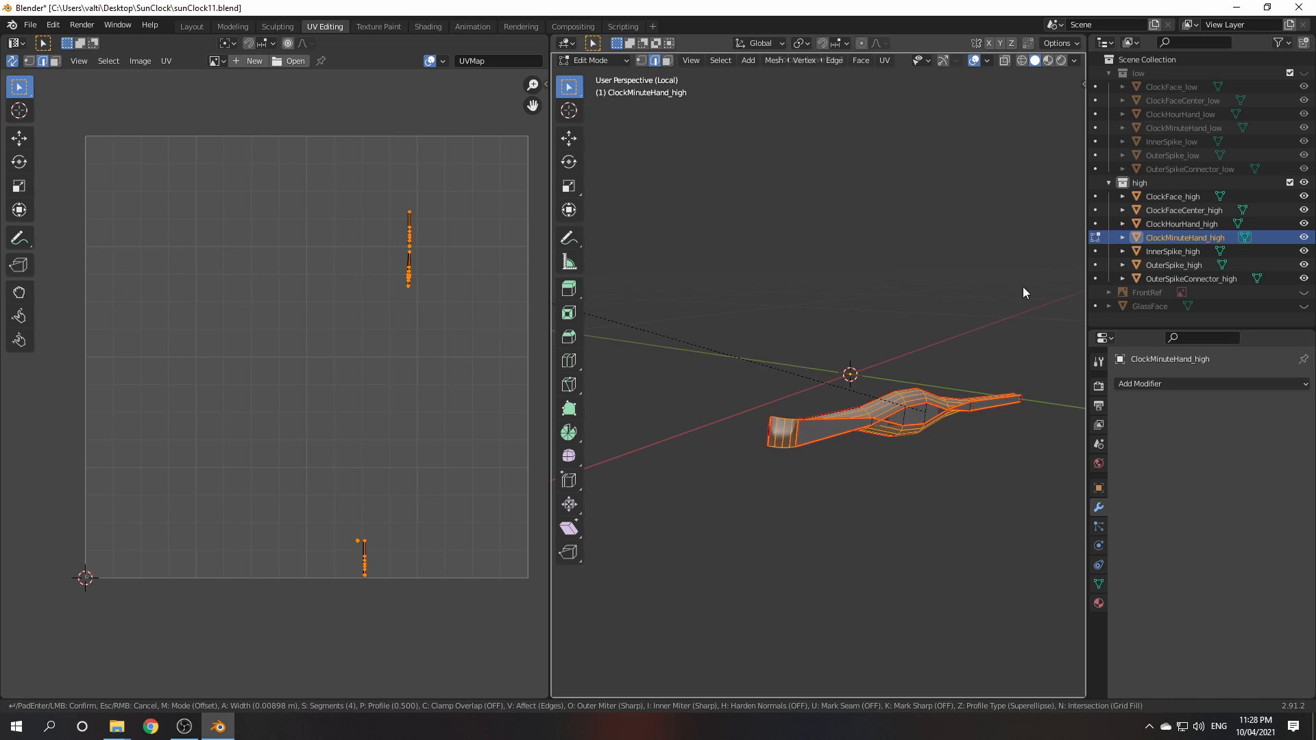
click(581, 315)
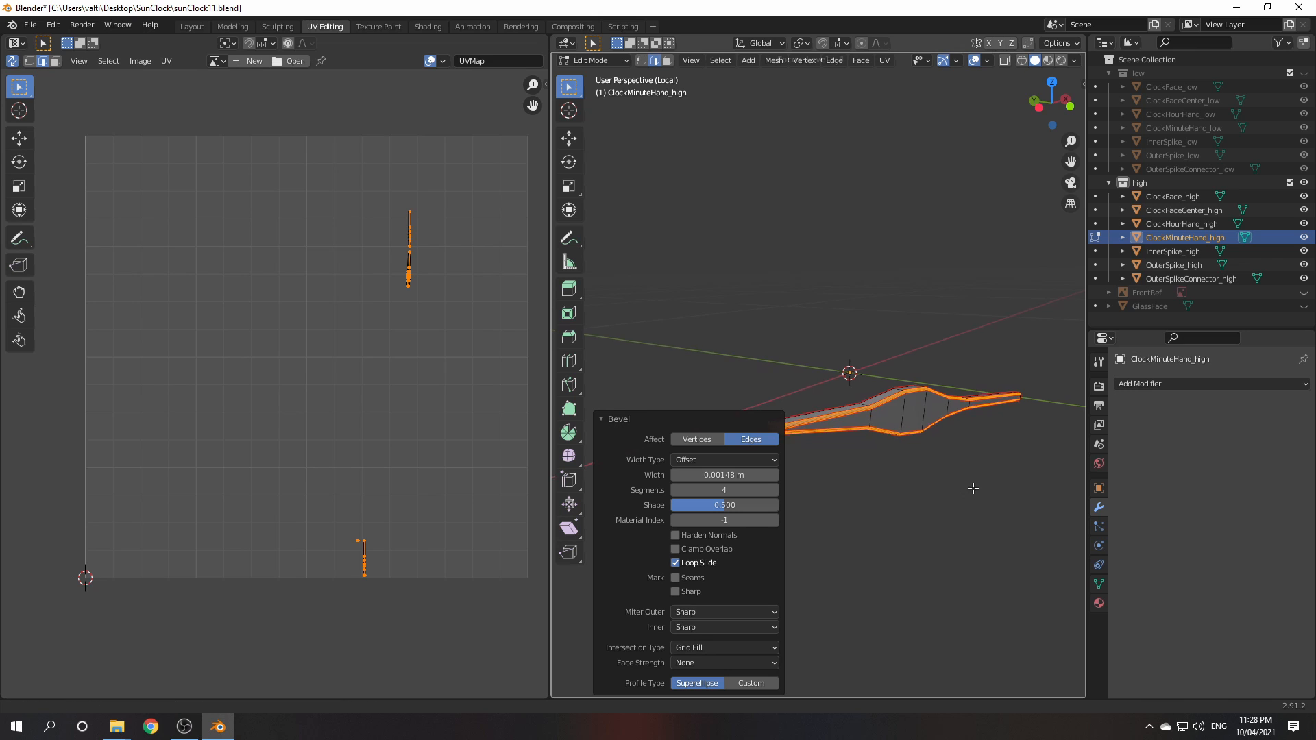
alt+middle_drag(973, 489, 979, 474)
scroll(966, 470, up, 5)
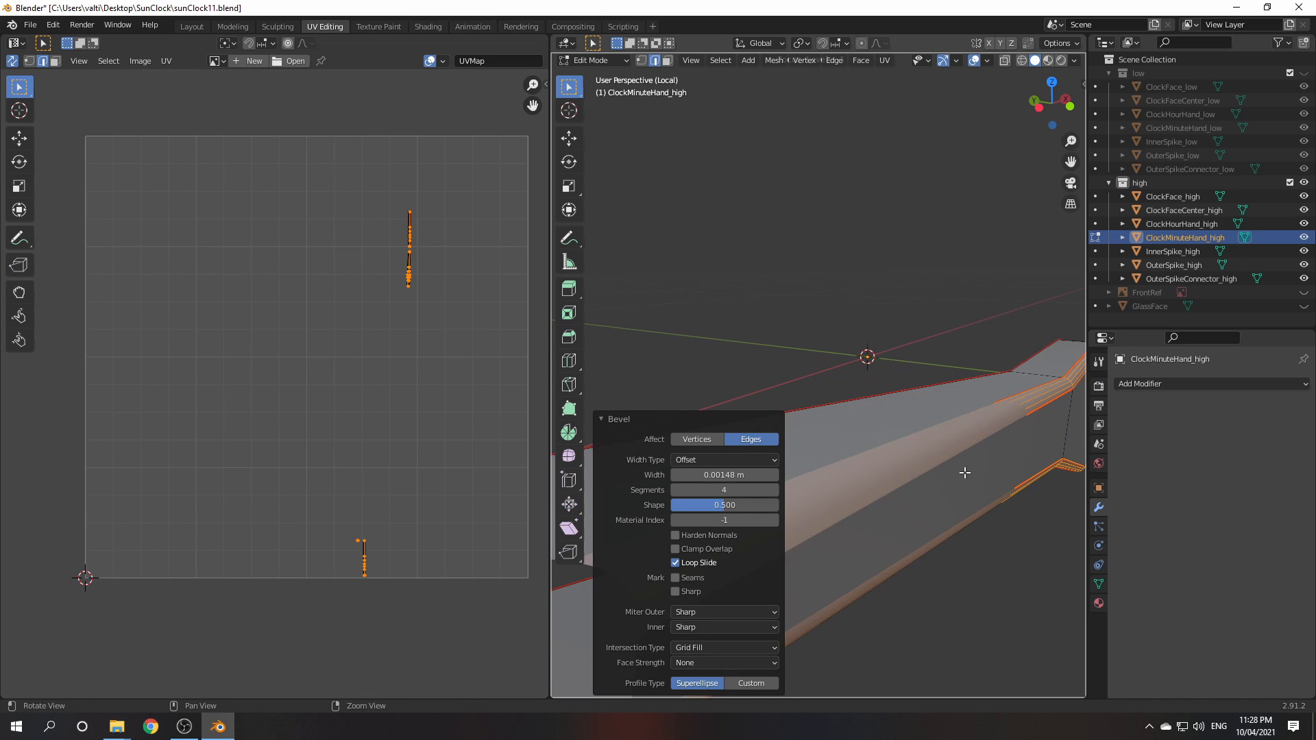
scroll(964, 473, down, 5)
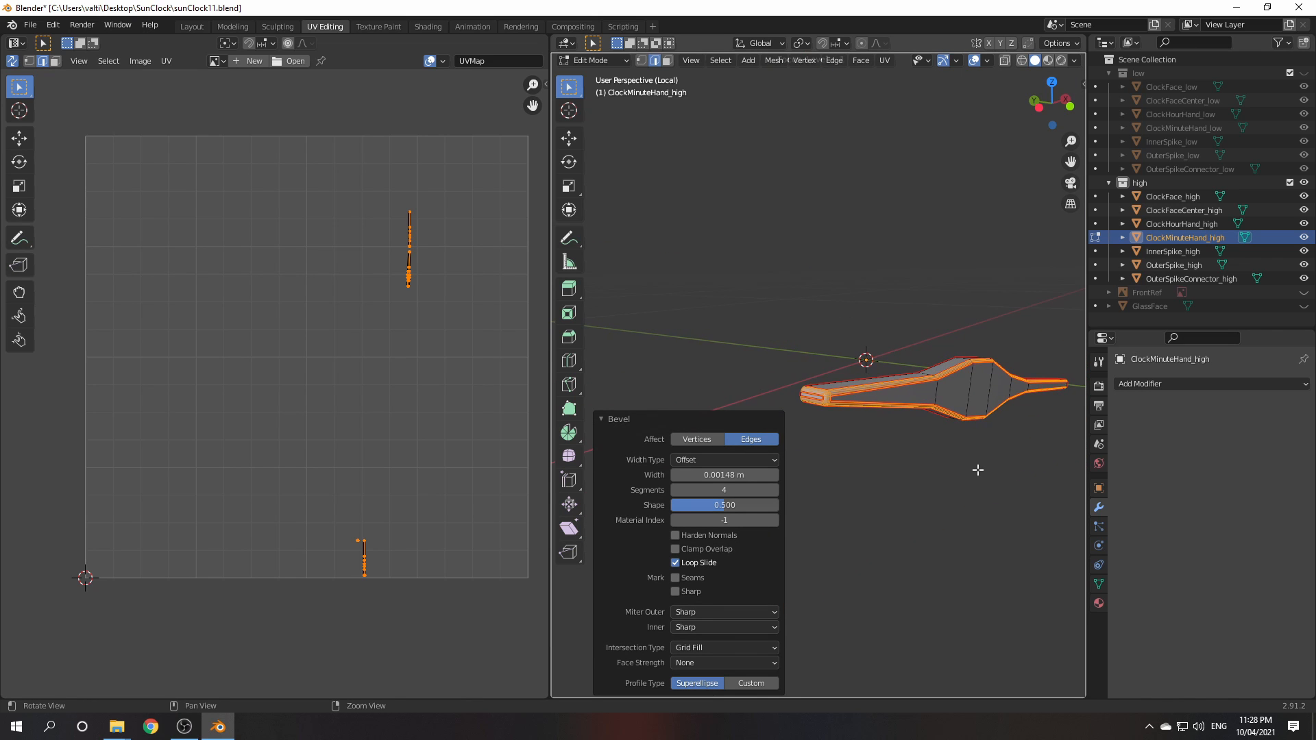
click(676, 488)
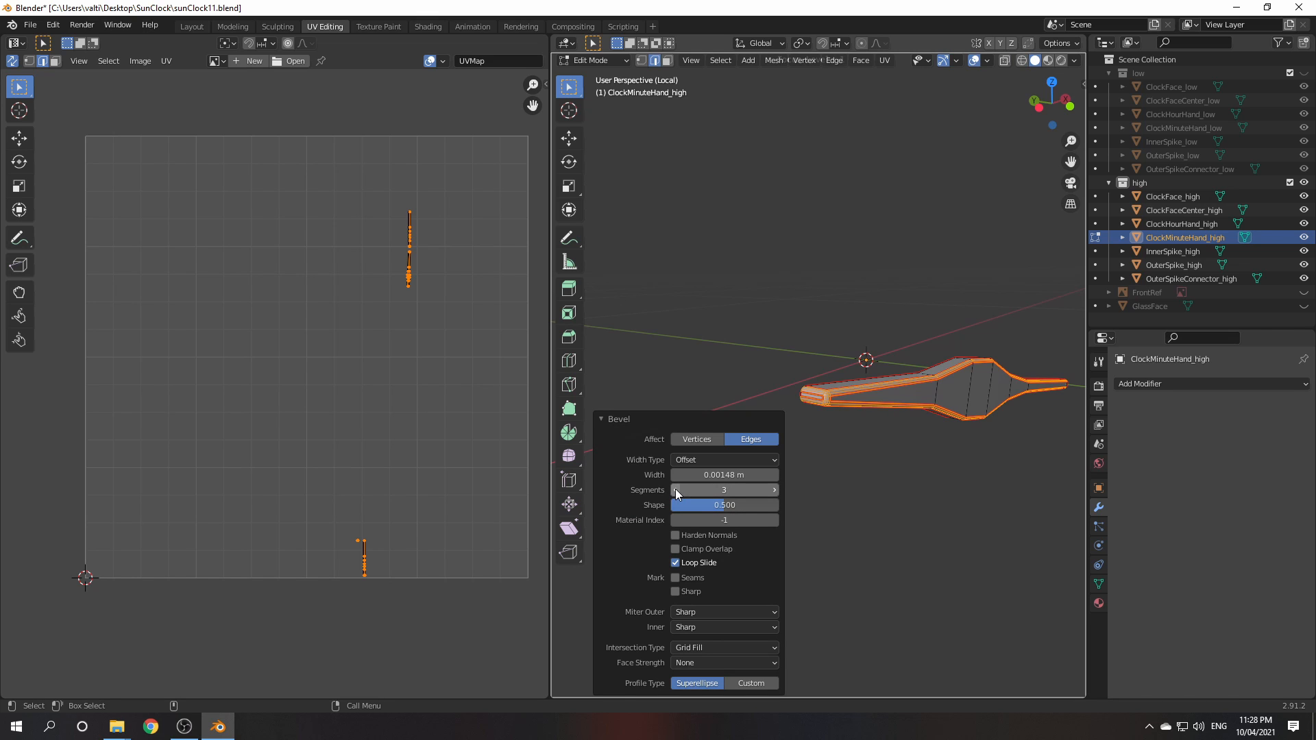
Return to Object Mode, deselect the minute hand and exit its isolated view
key(Tab)
click(976, 305)
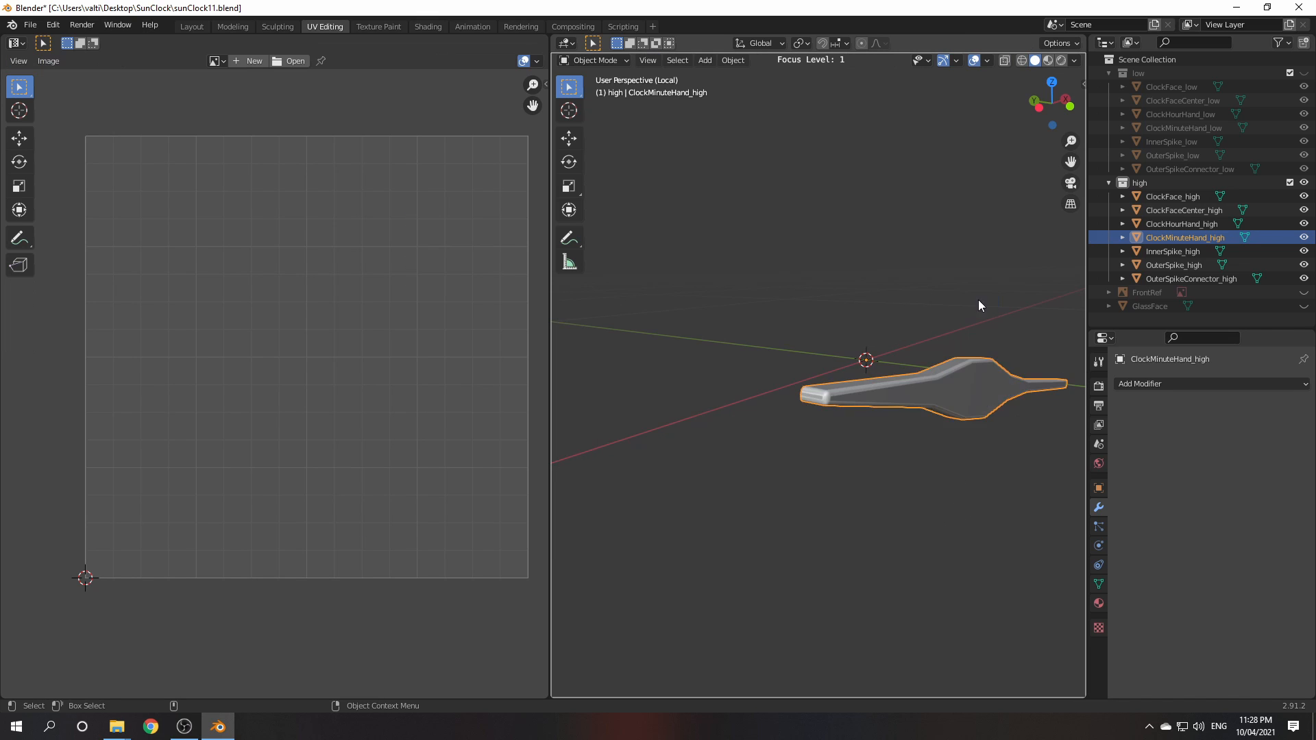
click(977, 299)
alt+drag(1009, 392, 921, 473)
key(ctrl+f)
scroll(921, 470, down, 3)
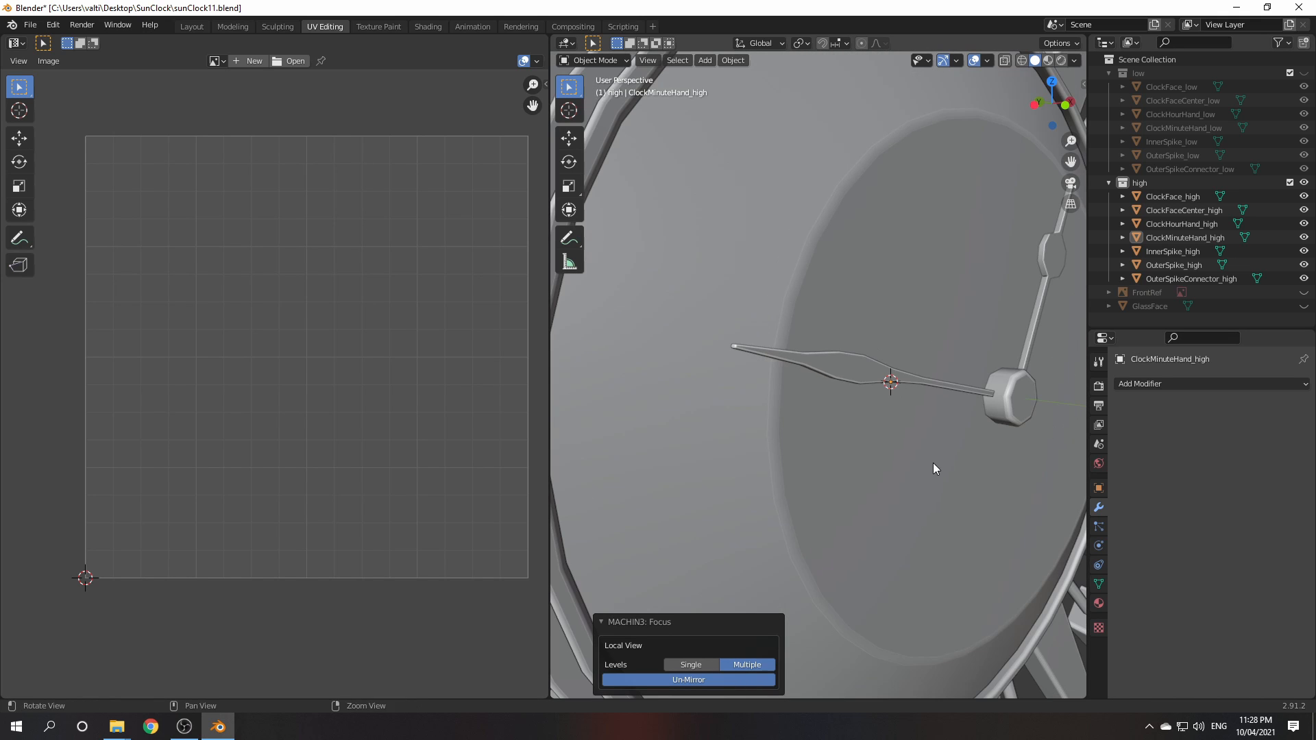
Isolate ClockHourHand_high and enter Edit Mode with edge selection
middle_drag(932, 462, 826, 478)
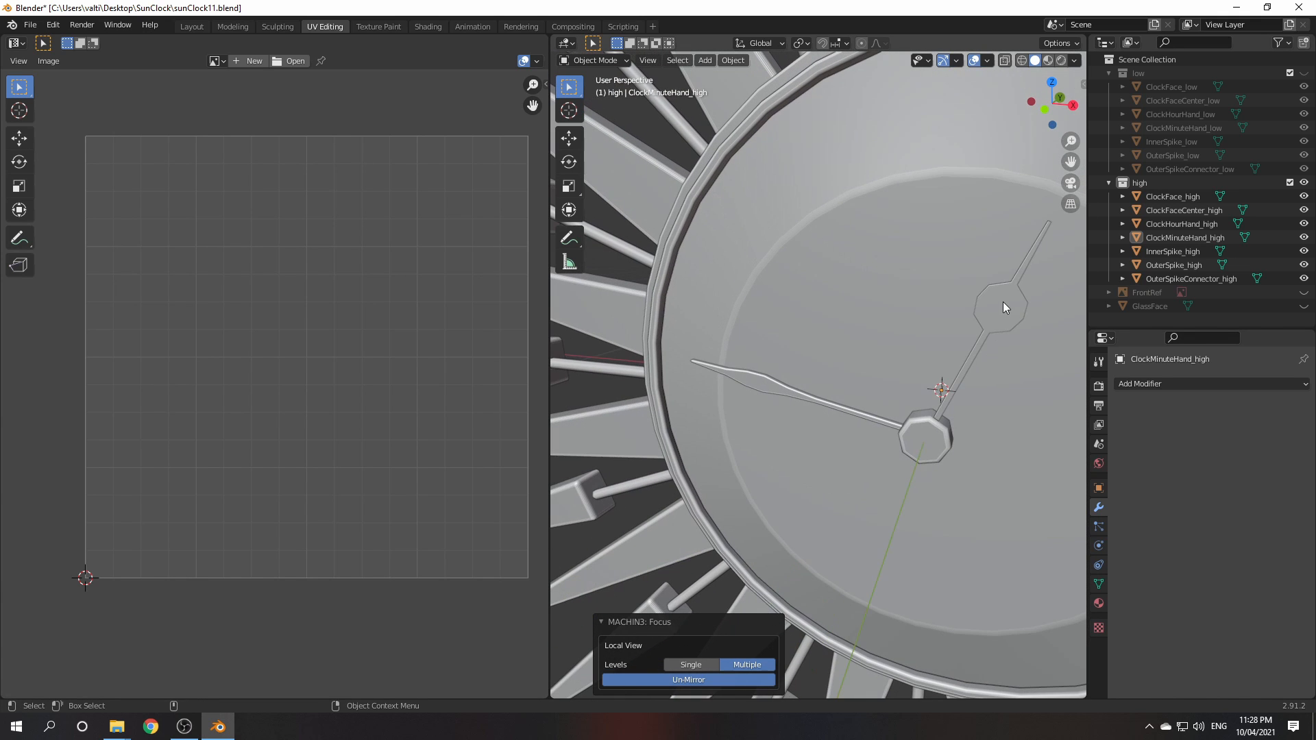
click(1002, 301)
key(ctrl+f)
middle_drag(944, 385, 872, 414)
key(Tab)
click(883, 372)
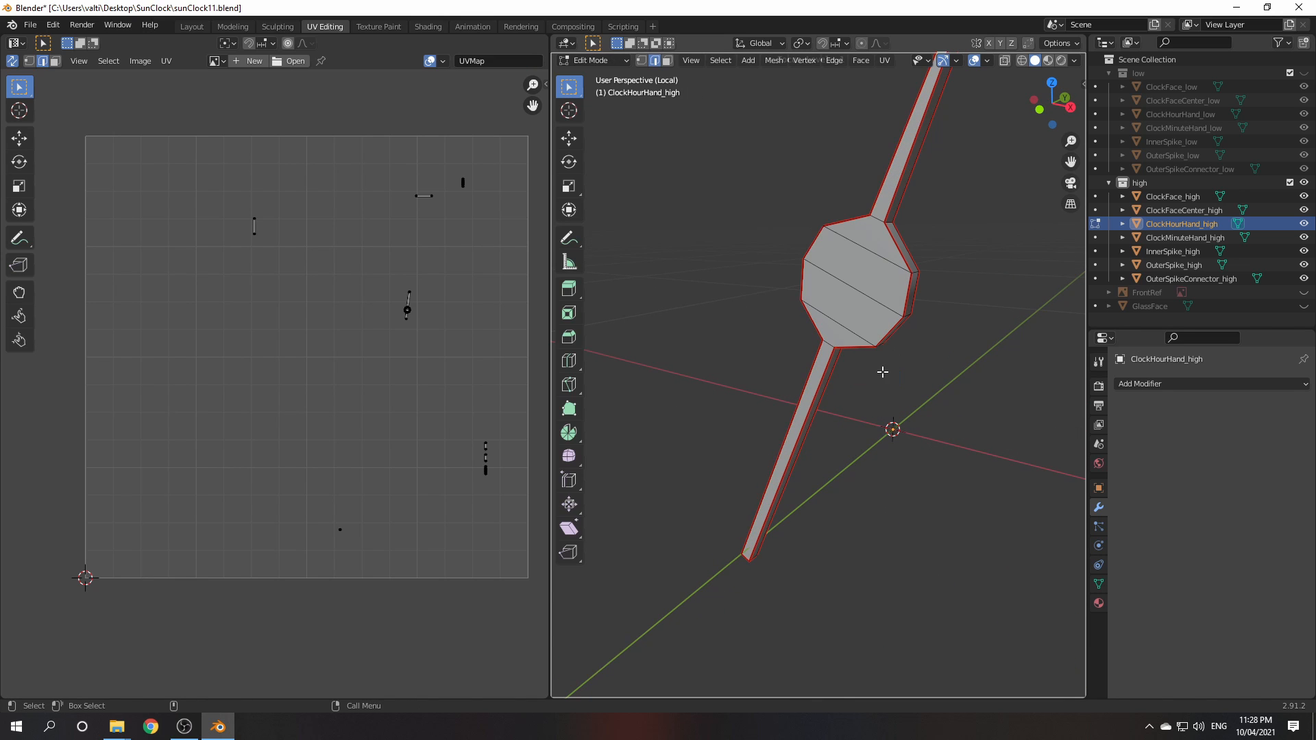
Select the edges outlining the hour hand's front face on both sides and at its tips
alt+click(909, 291)
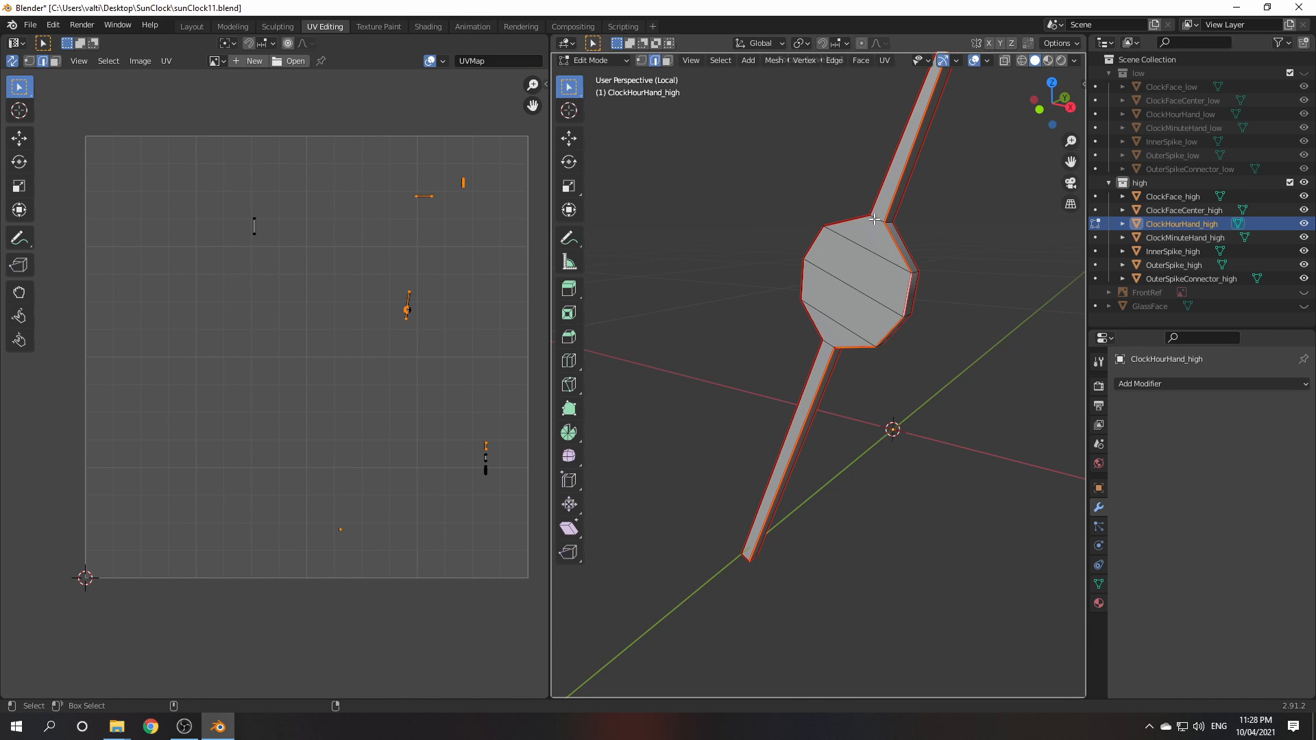
alt+shift+click(805, 275)
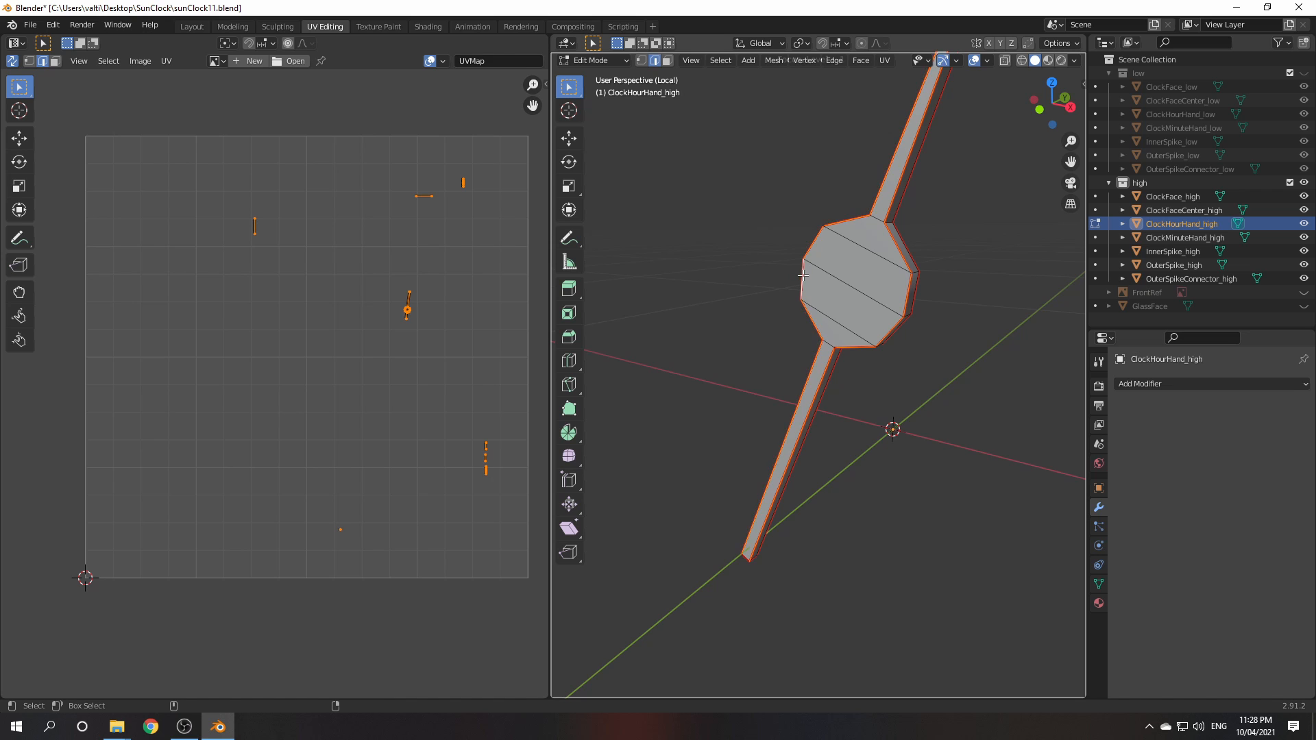
middle_drag(804, 275, 890, 267)
middle_drag(864, 368, 857, 479)
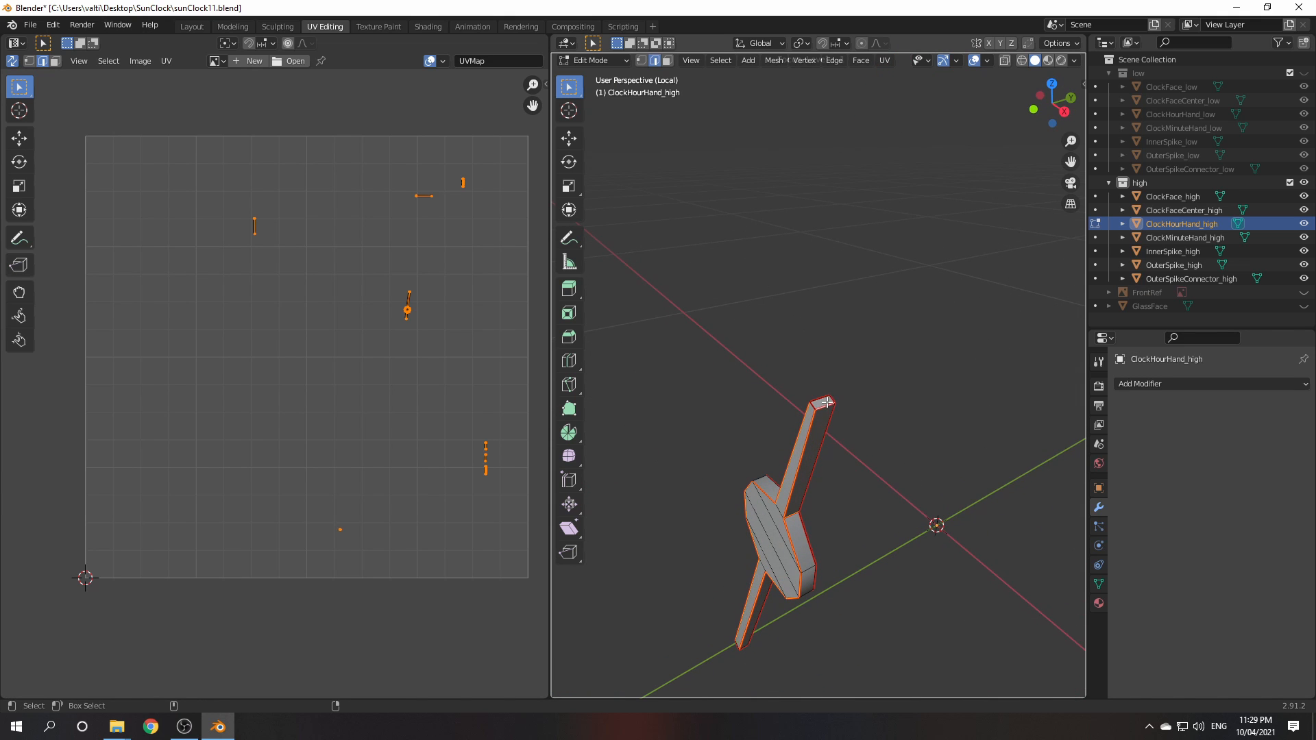
middle_drag(820, 413, 882, 446)
Bevel the hour hand's selected outline edges about 0.0011 m wide with 3 segments
click(829, 60)
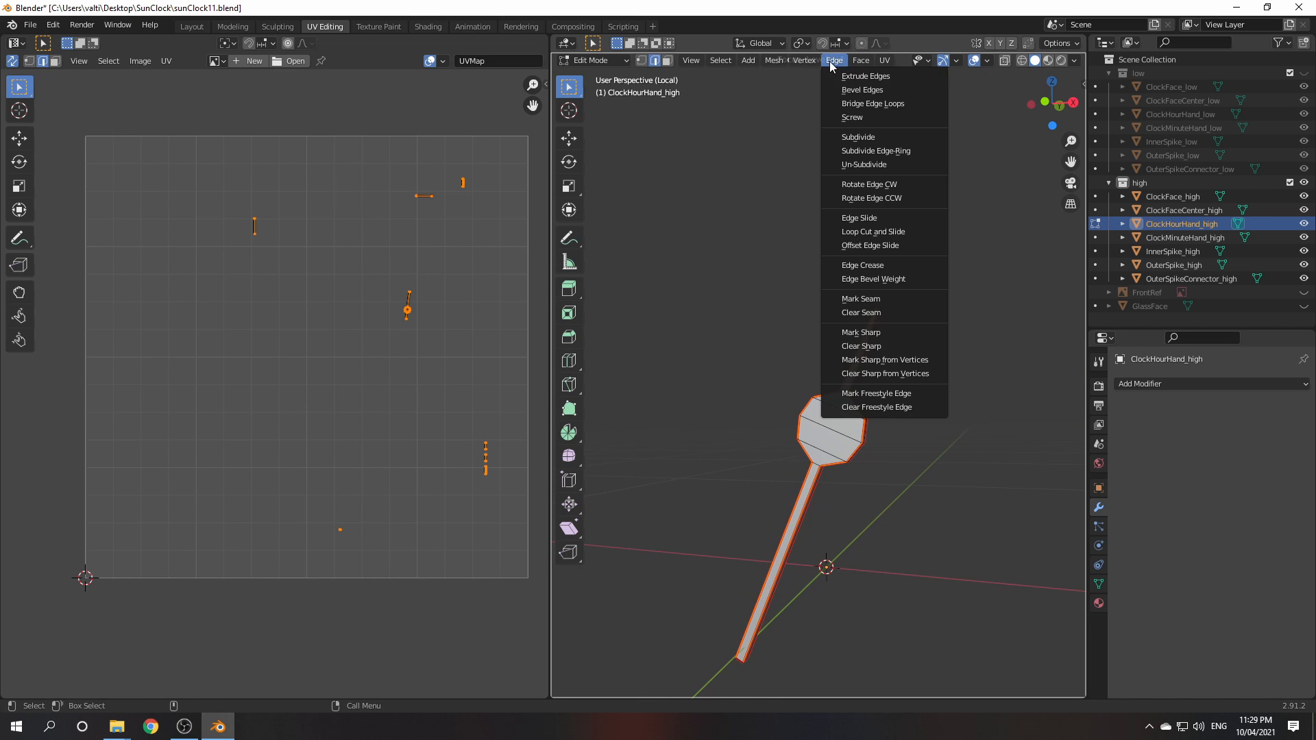
click(853, 90)
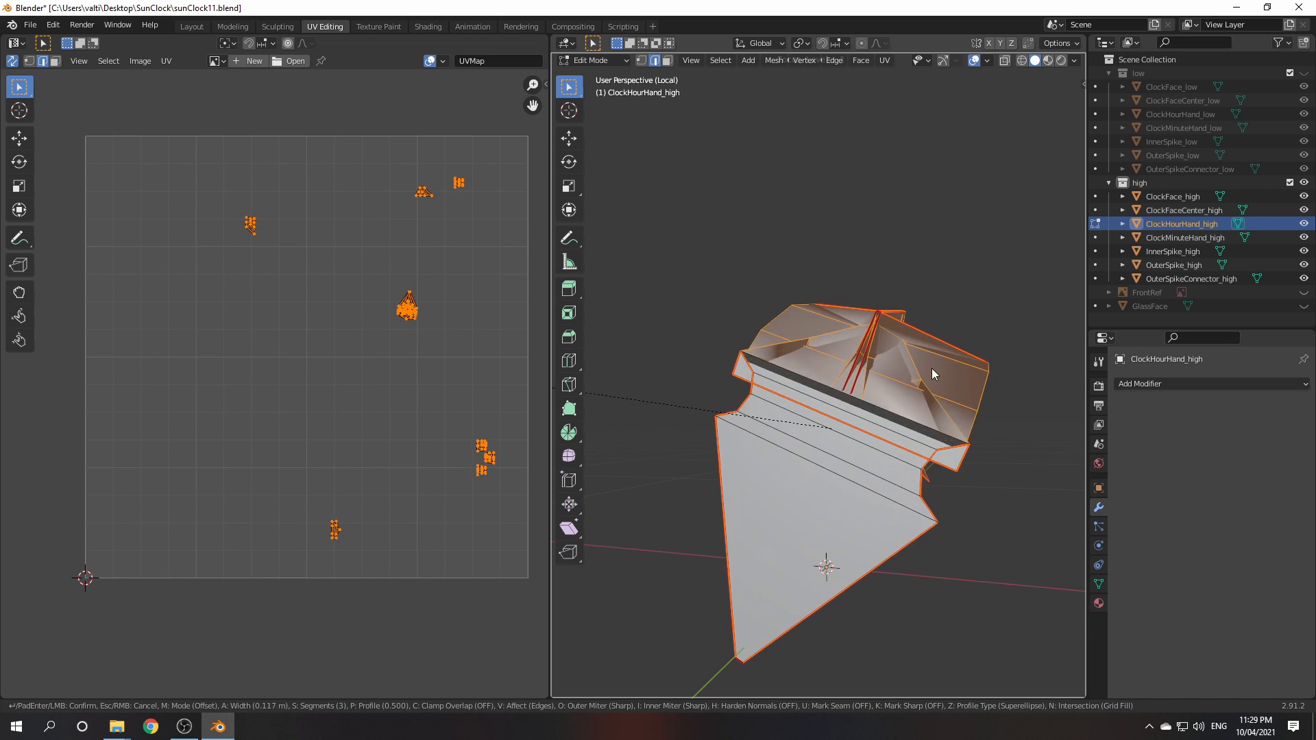
click(651, 433)
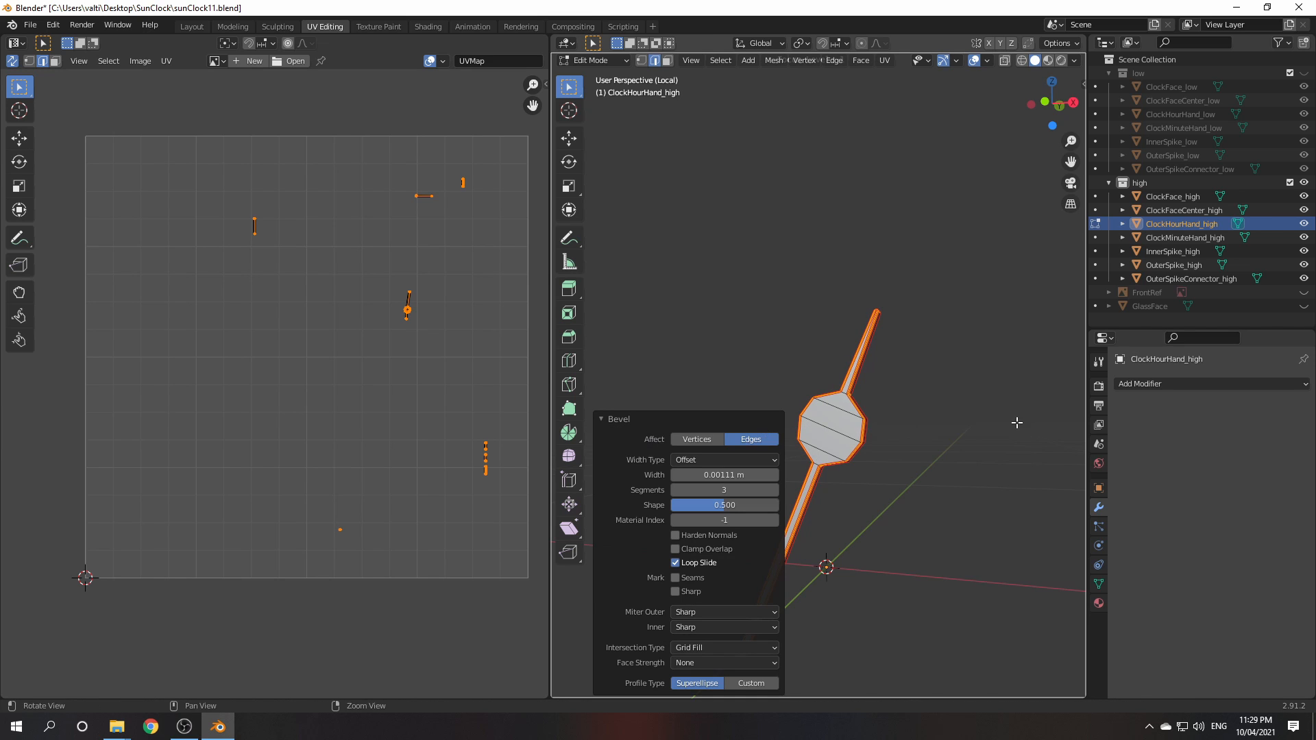
middle_drag(908, 425, 934, 472)
scroll(923, 429, up, 3)
scroll(935, 470, up, 1)
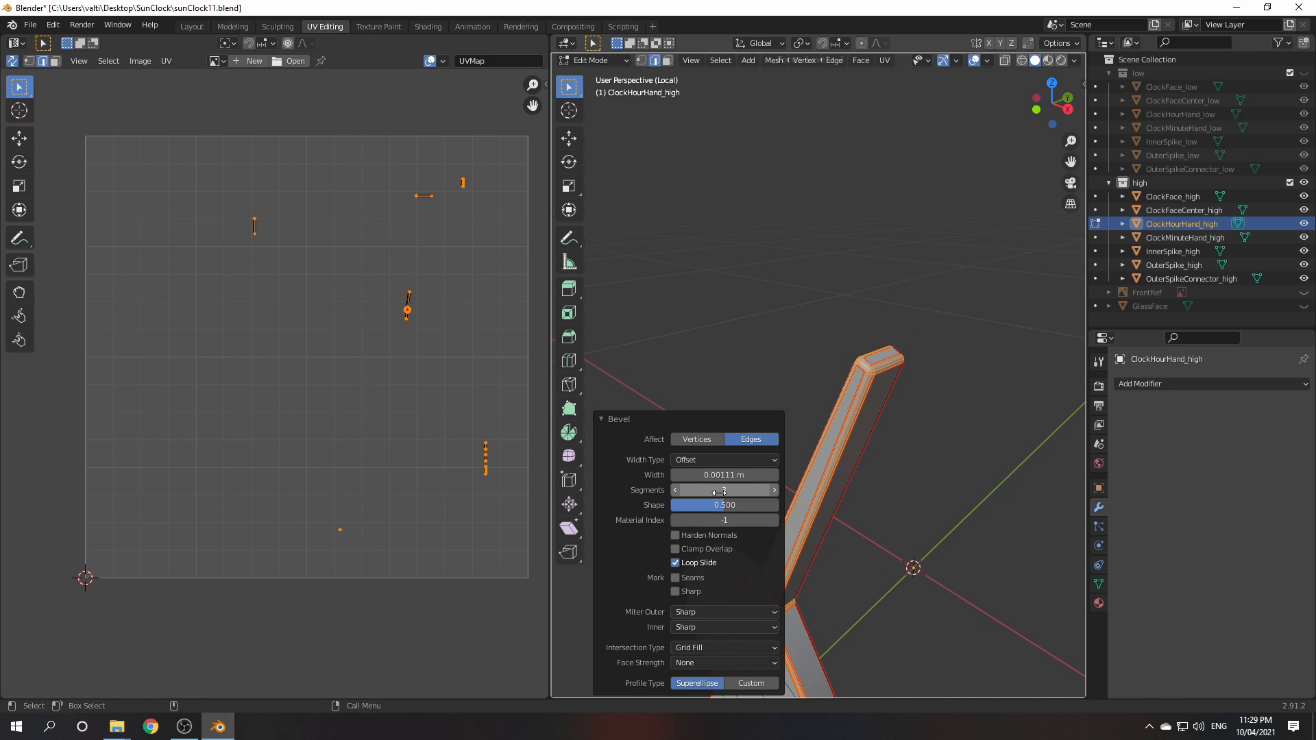
Return to Object Mode, deselect the hour hand and exit its isolated view to show the whole sun clock
key(Tab)
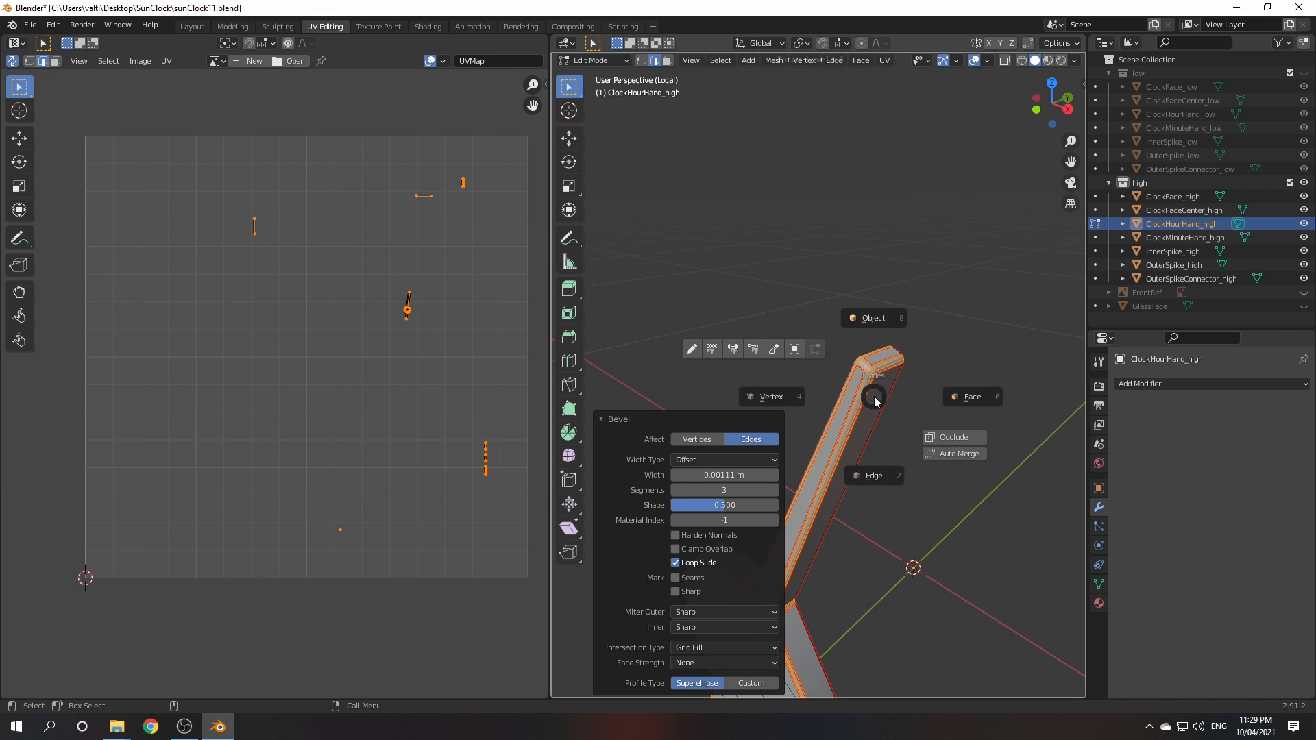
click(874, 315)
scroll(932, 450, down, 5)
middle_drag(874, 462, 903, 455)
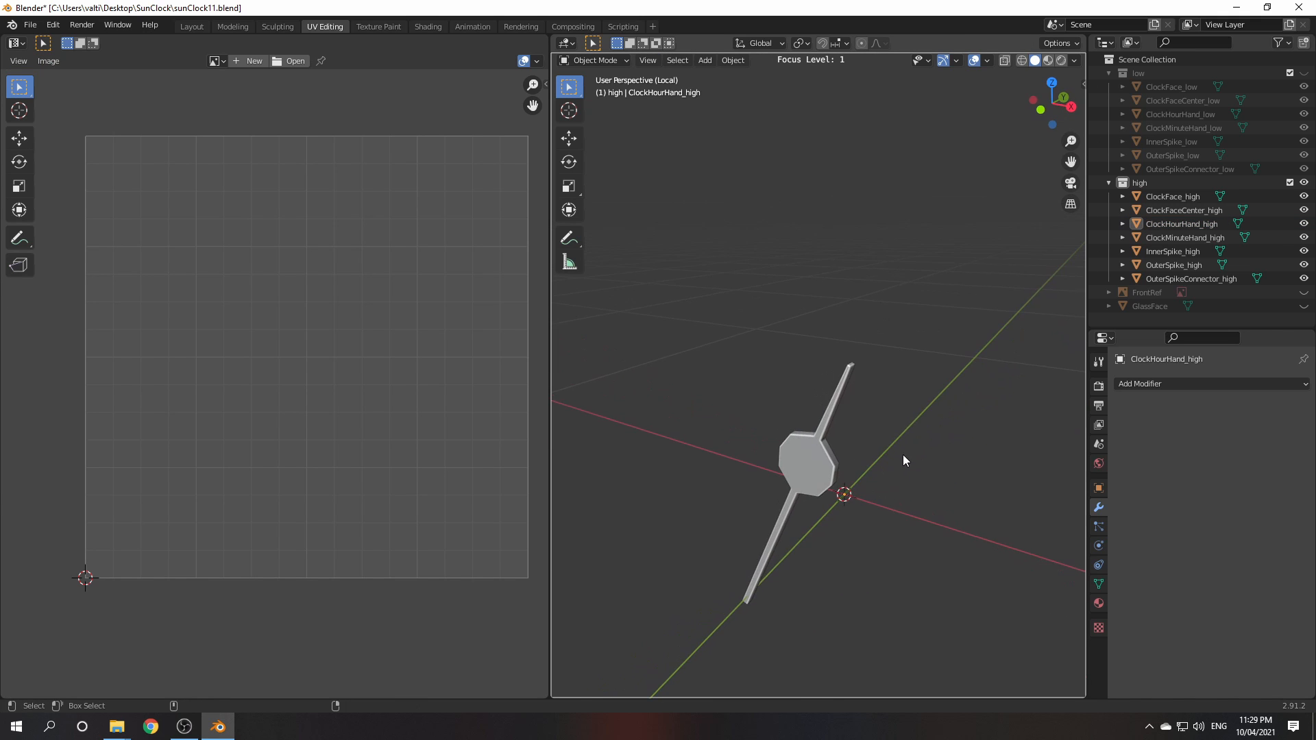
key(ctrl+f)
scroll(826, 462, down, 7)
mouse_move(821, 462)
middle_down()
mouse_move(813, 479)
mouse_move(860, 447)
mouse_move(820, 483)
mouse_move(906, 491)
mouse_move(817, 513)
mouse_move(821, 470)
mouse_move(840, 475)
middle_up()
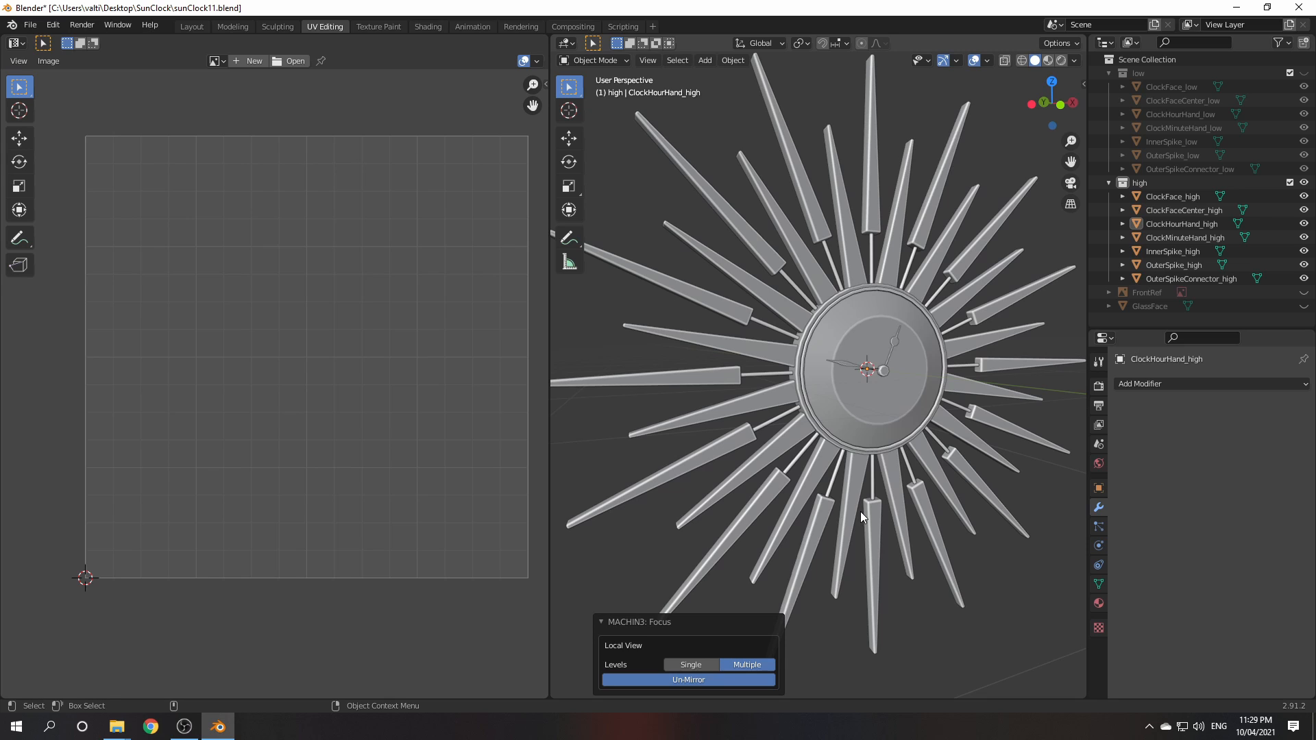
Save the project as the new version sunClock12.blend, and switch the visible collection from high to low
key(ctrl+alt+s)
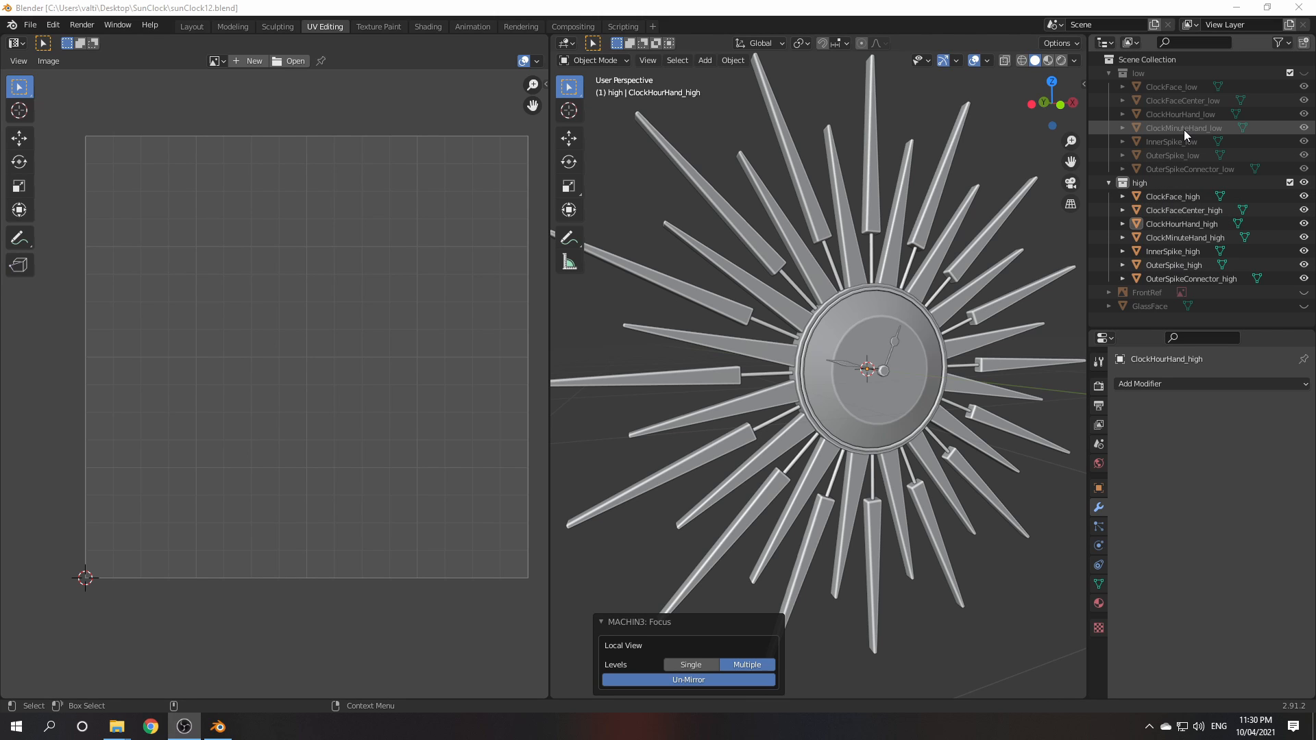
click(1304, 183)
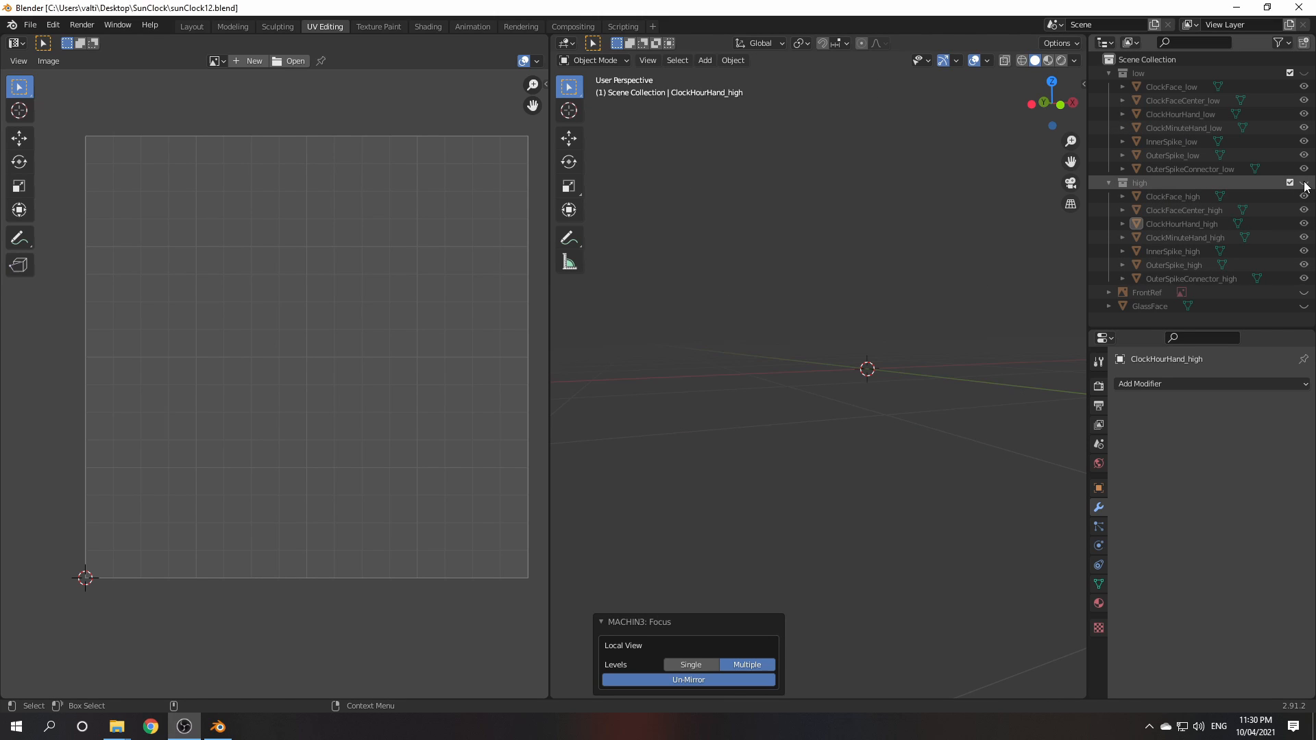
click(1304, 73)
Check the material slots of each object in the low collection, from ClockFace_low through OuterSpikeConnector_low
click(1179, 90)
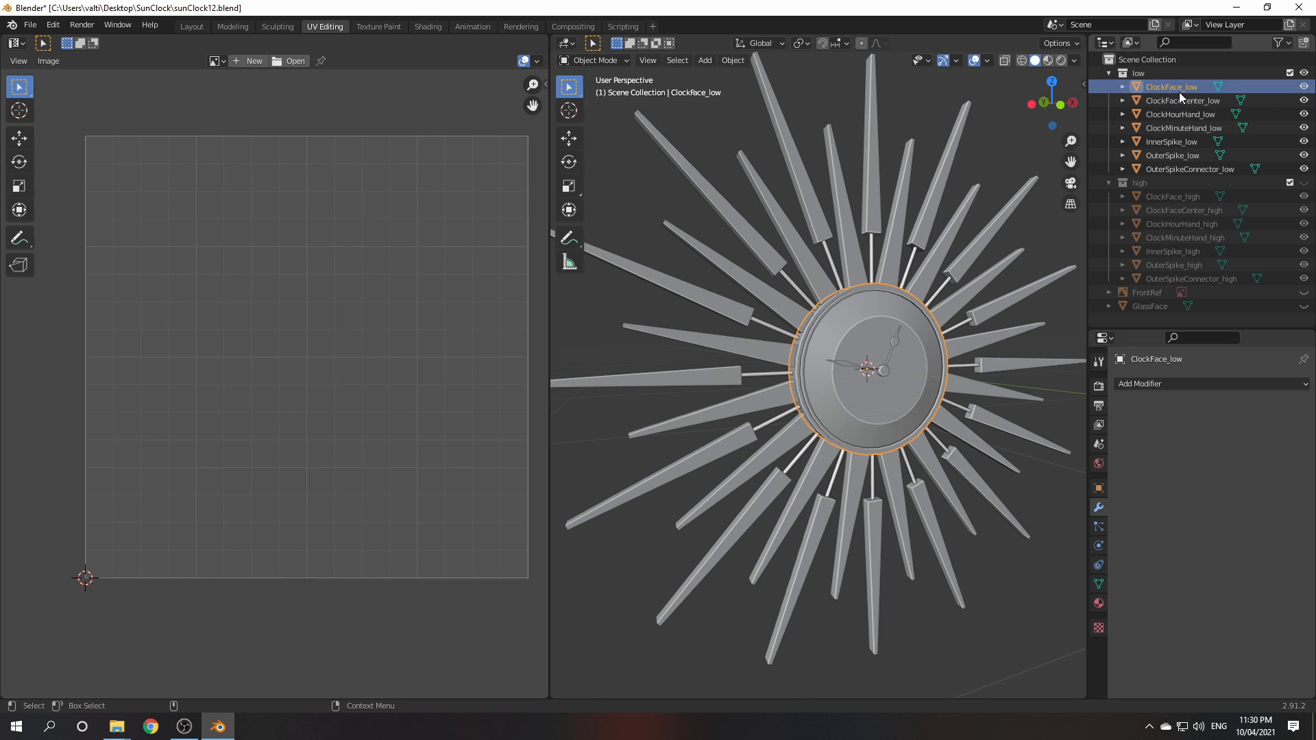
click(1099, 604)
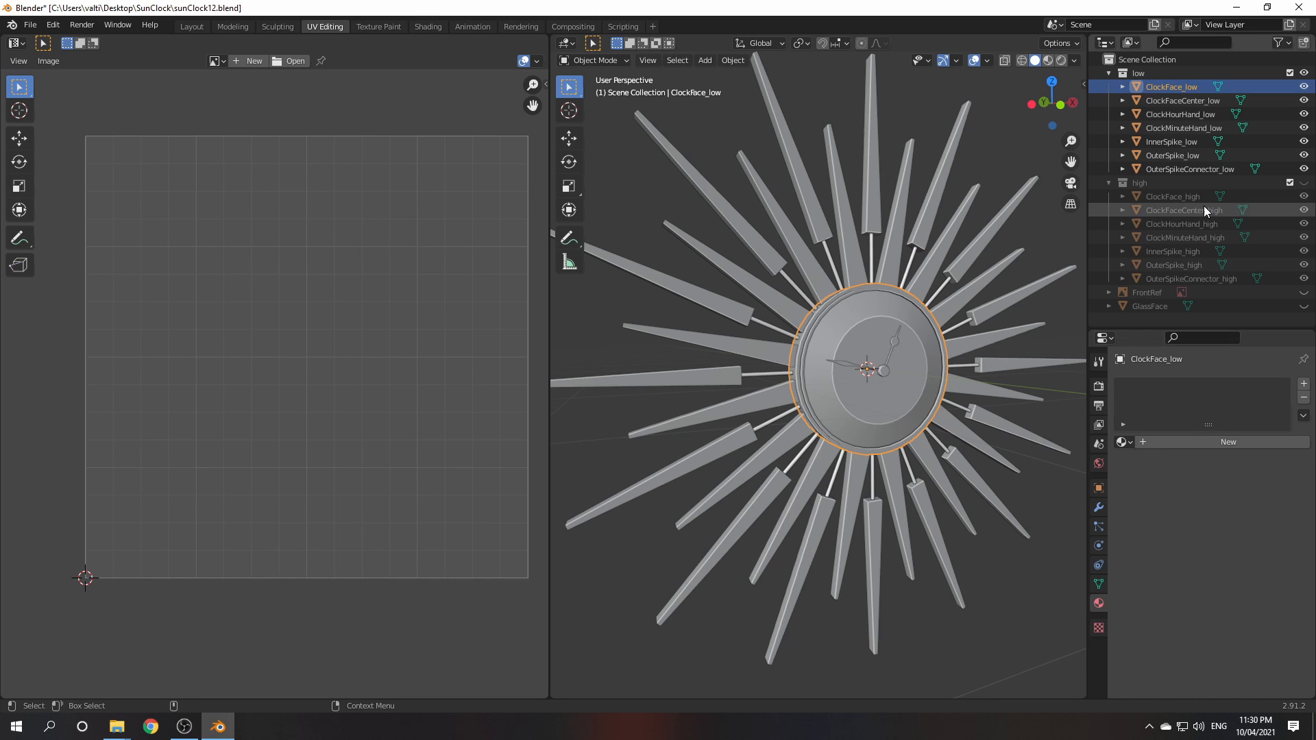
click(1186, 105)
click(1183, 116)
click(1181, 130)
click(1179, 142)
click(1176, 155)
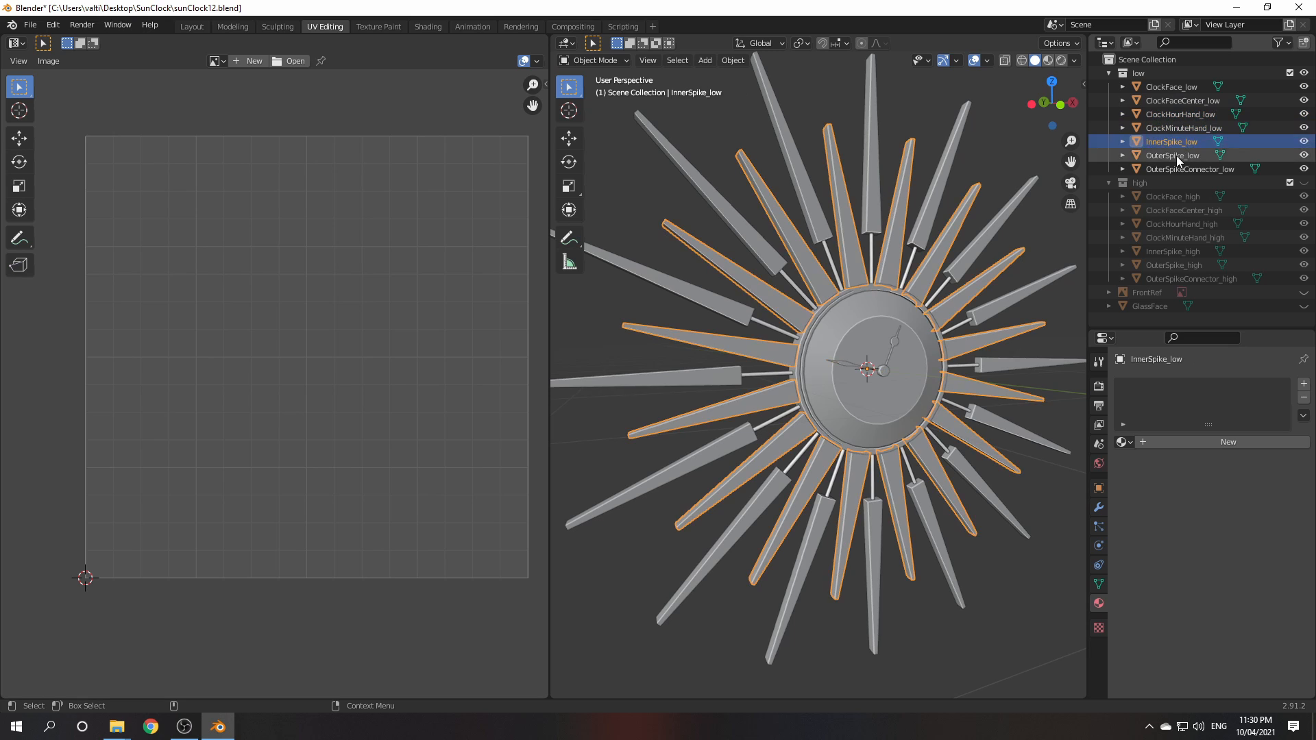
click(1178, 168)
Create a new material on ClockFace_low and name it sunClock_M
click(1173, 92)
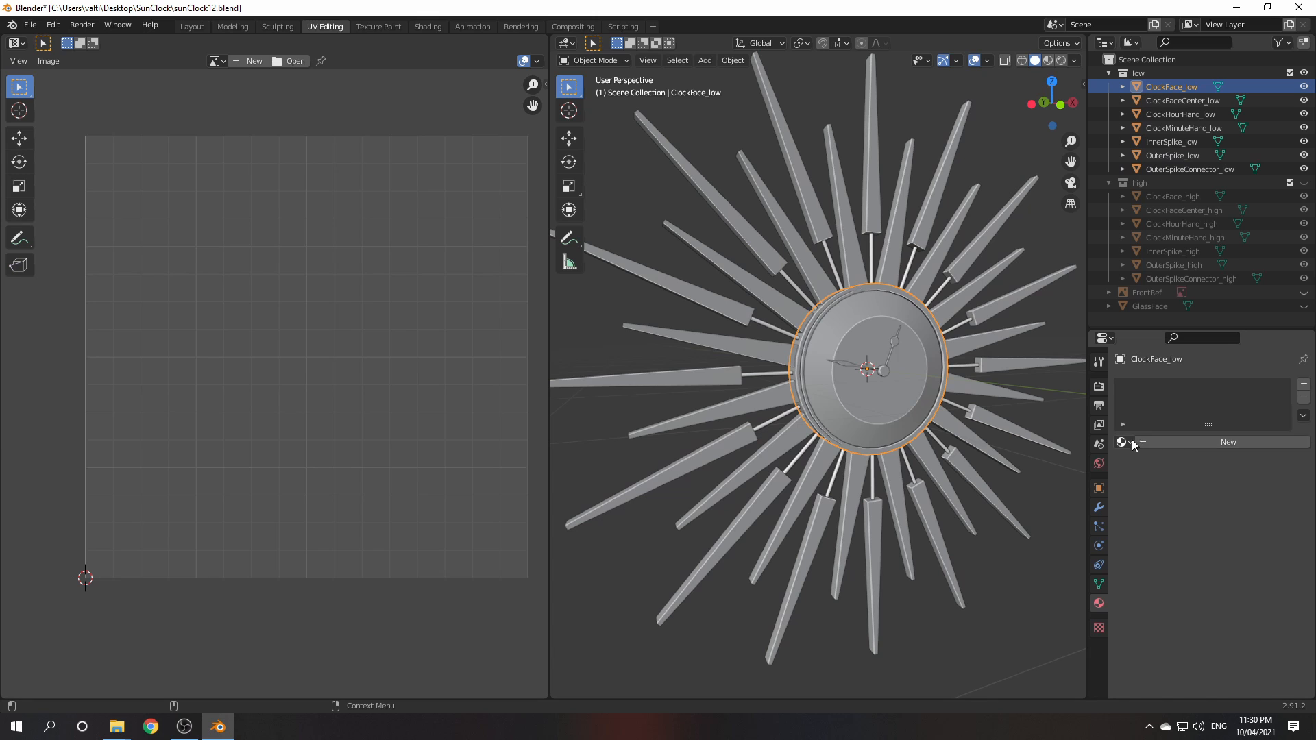
click(1228, 443)
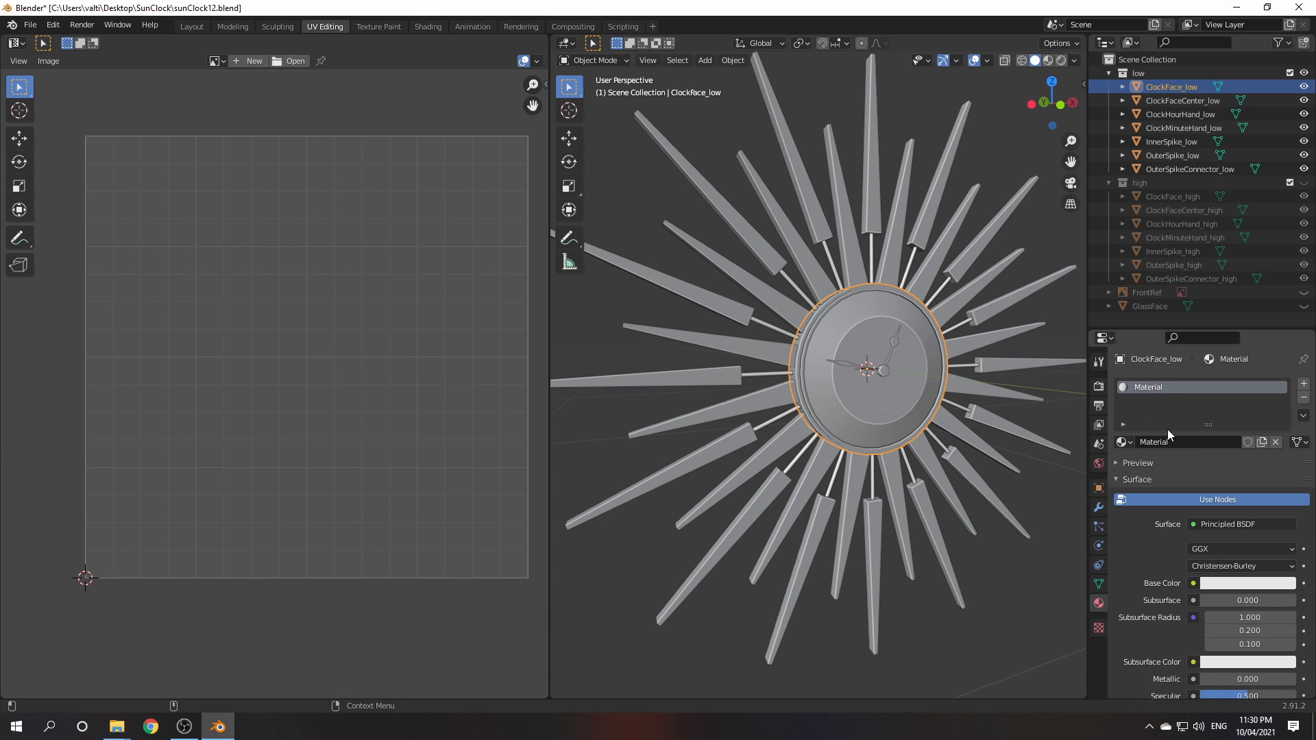
key(ctrl+a)
text(s)
key(Return)
Assign the existing sunClock_M material to ClockFaceCenter_low and ClockHourHand_low
click(1177, 100)
click(1123, 443)
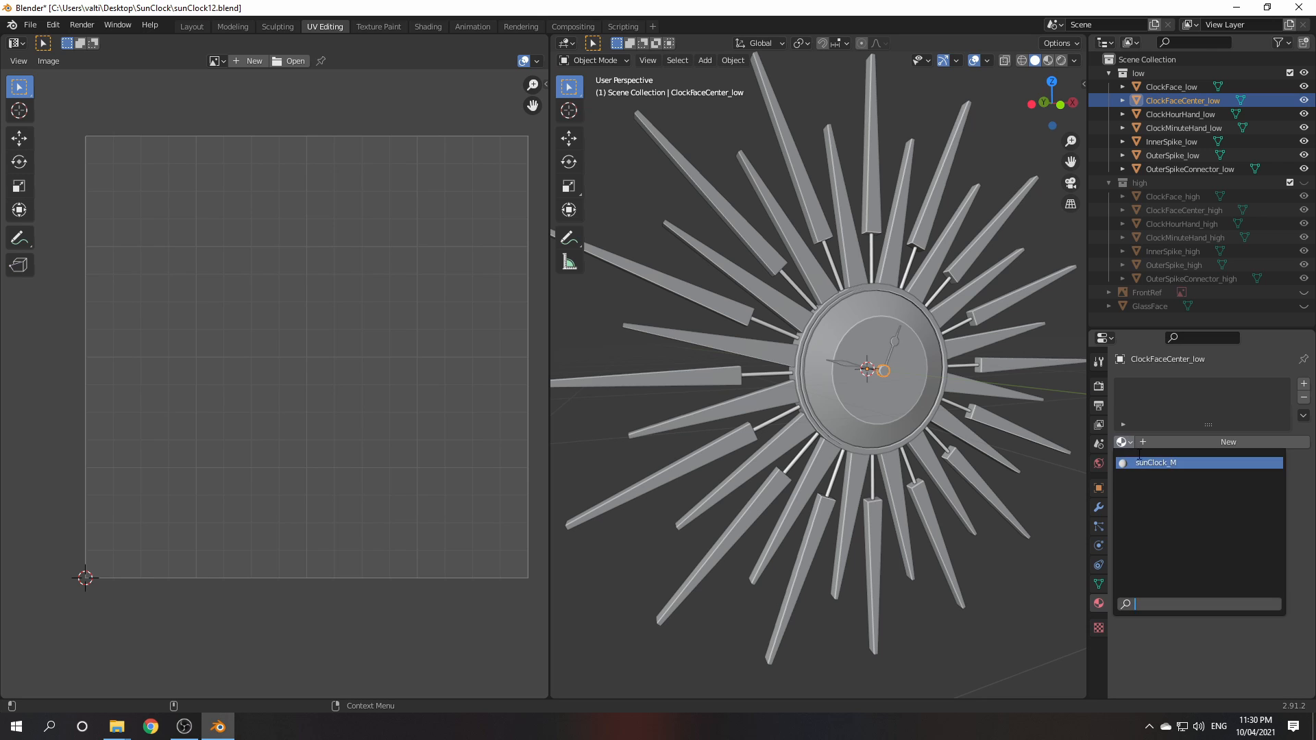
click(1151, 462)
click(1174, 114)
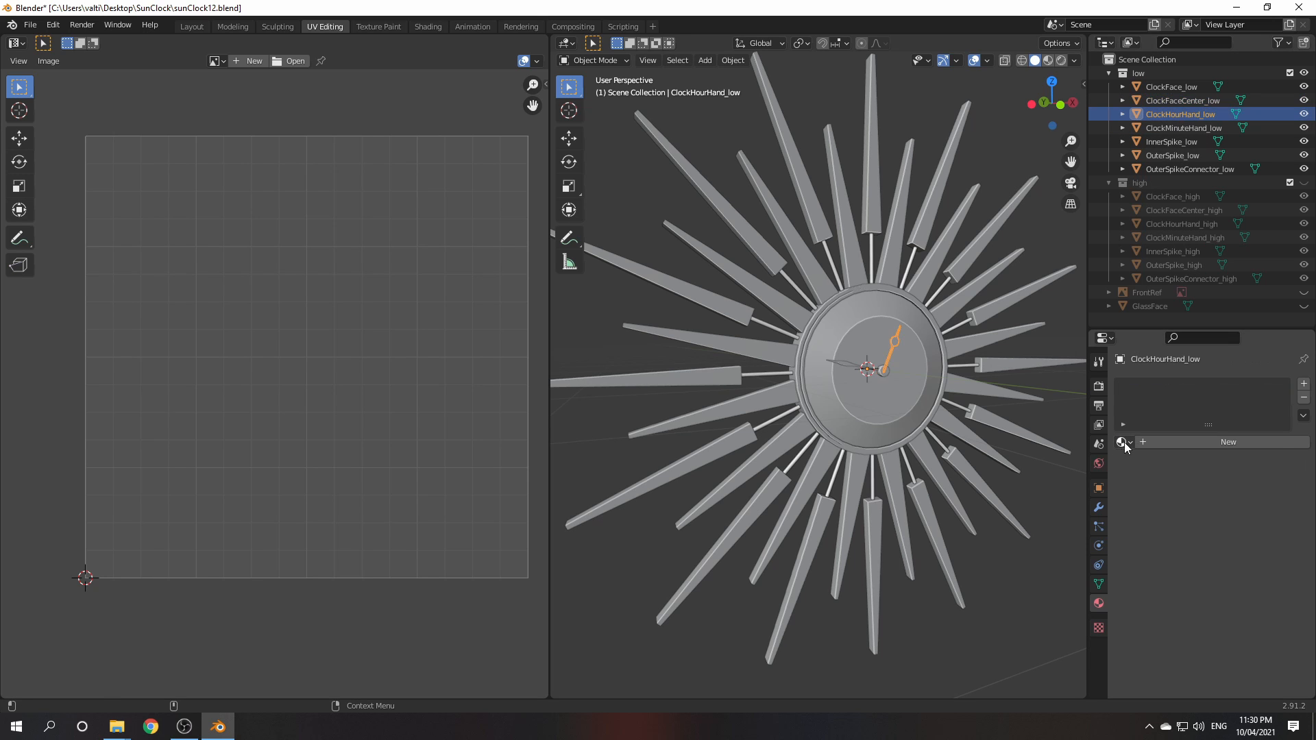
click(1124, 442)
click(1151, 462)
Give ClockMinuteHand_low and InnerSpike_low the shared sunClock_M material
click(1182, 128)
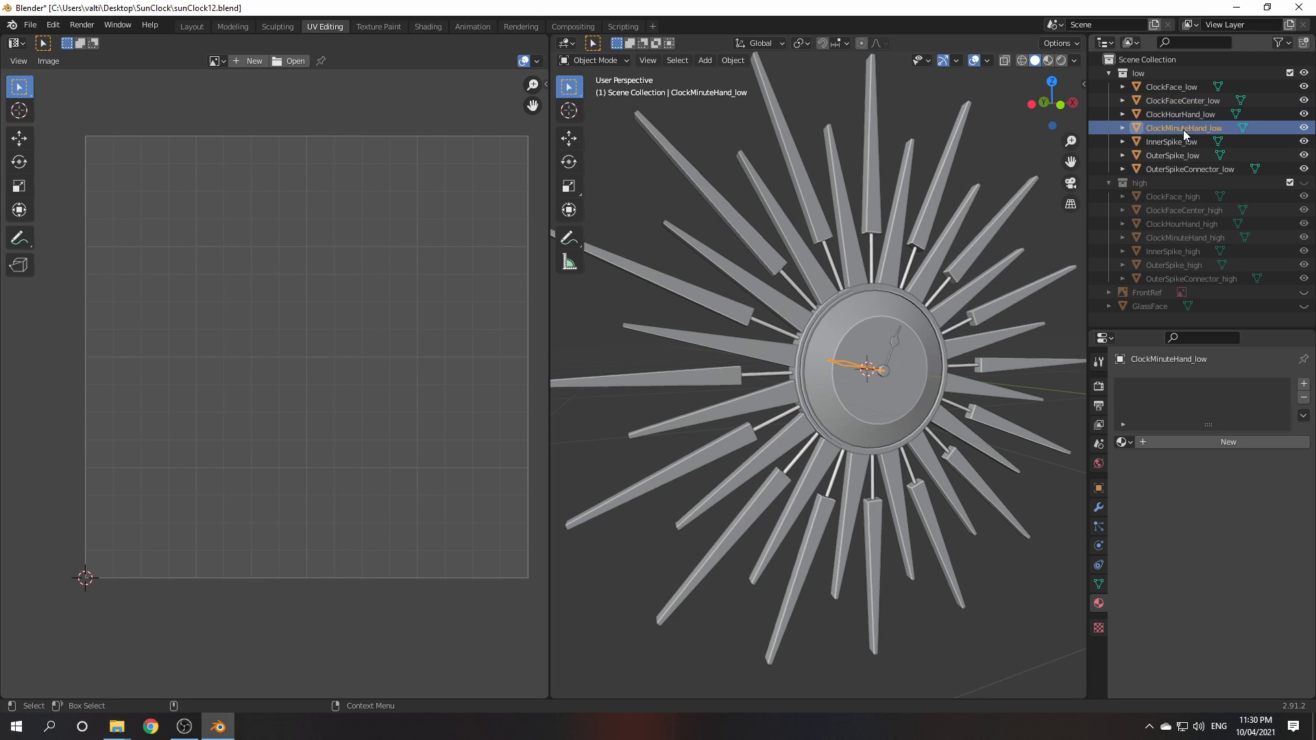
click(1124, 442)
click(1152, 463)
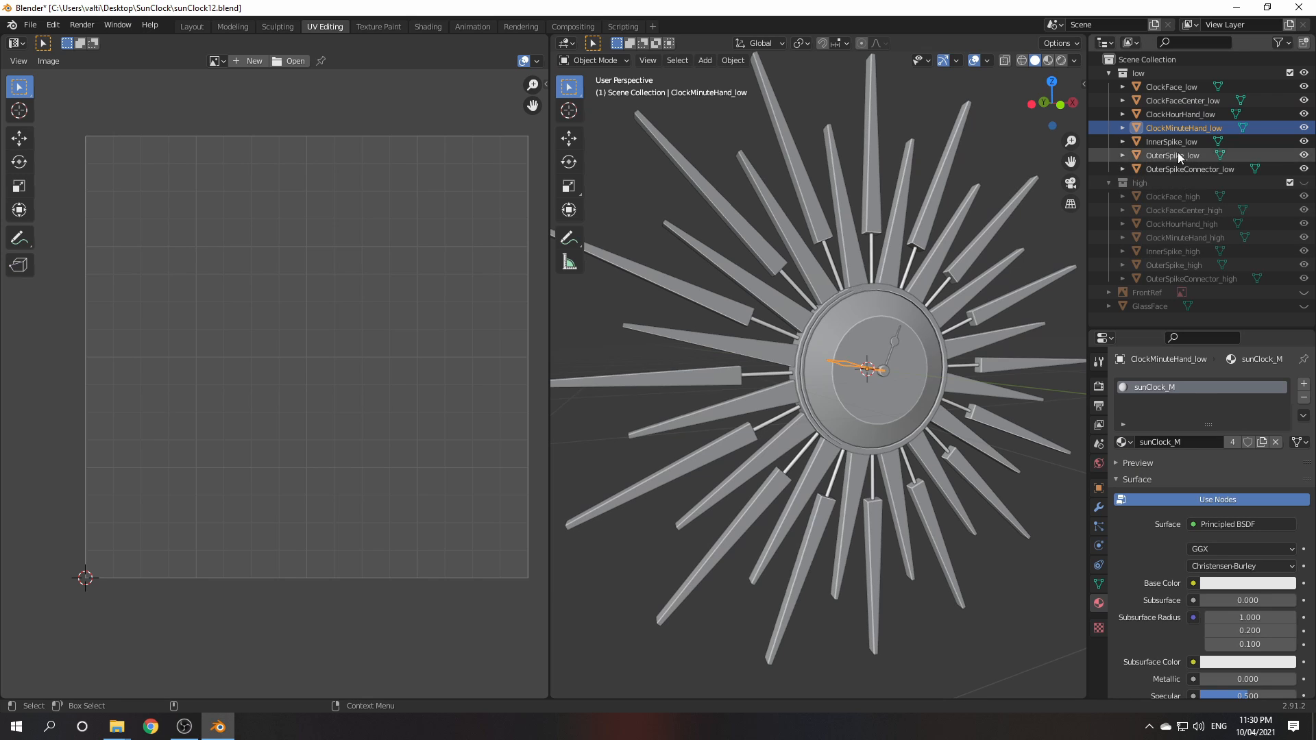
click(1172, 141)
click(1123, 442)
click(1151, 463)
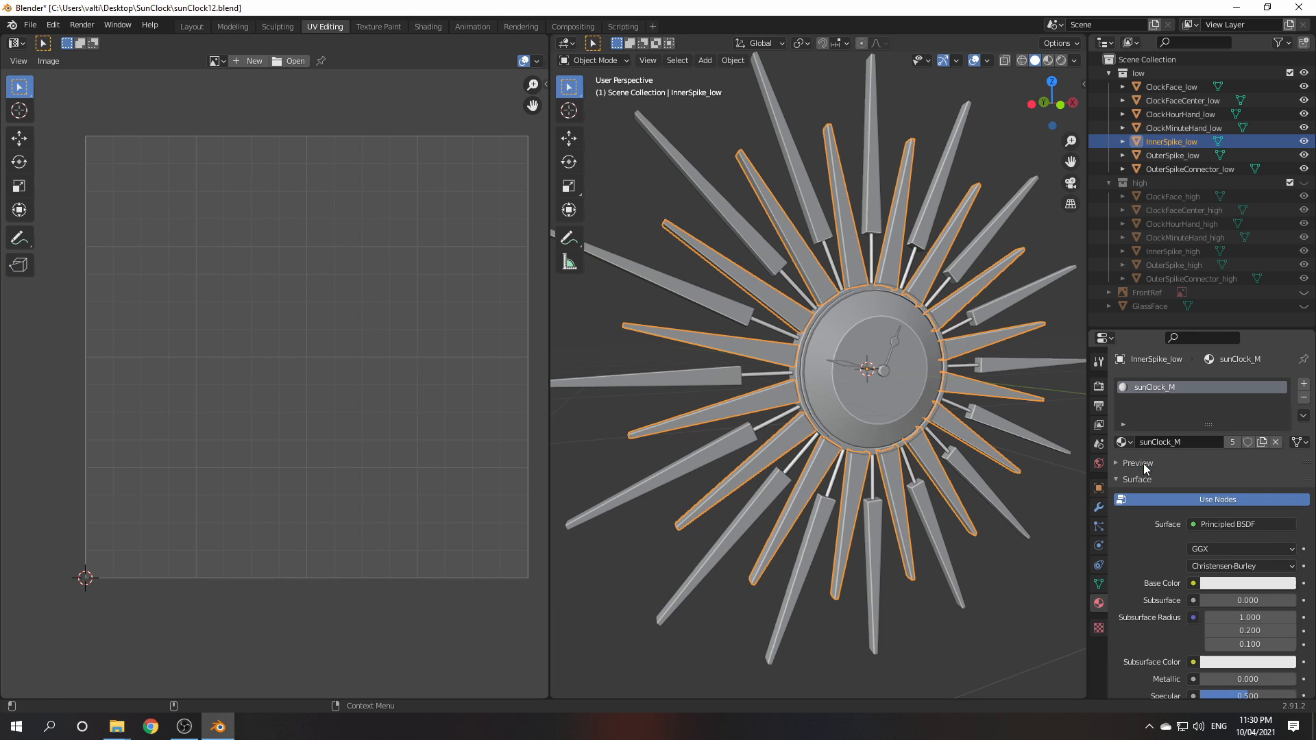
Apply the sunClock_M material to the remaining low-poly objects, OuterSpike_low and OuterSpikeConnector_low
click(1173, 156)
click(1124, 442)
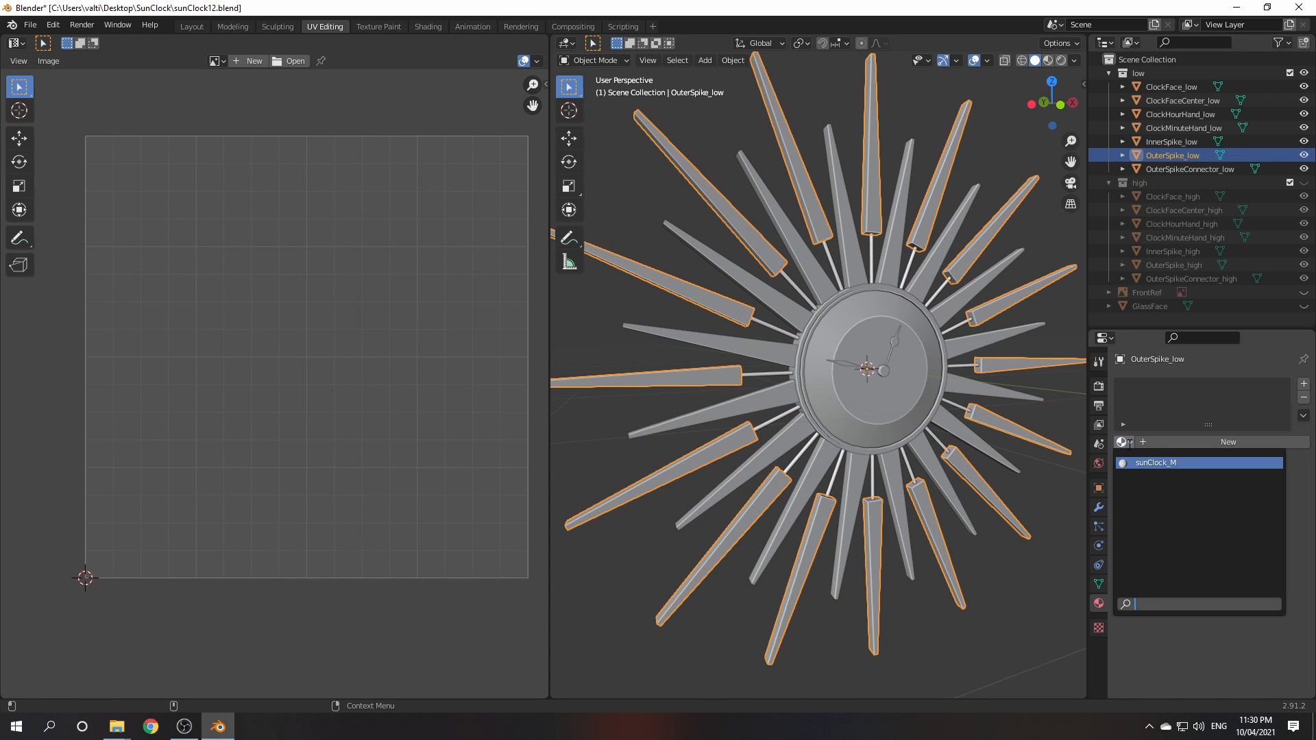
click(1136, 462)
click(1189, 170)
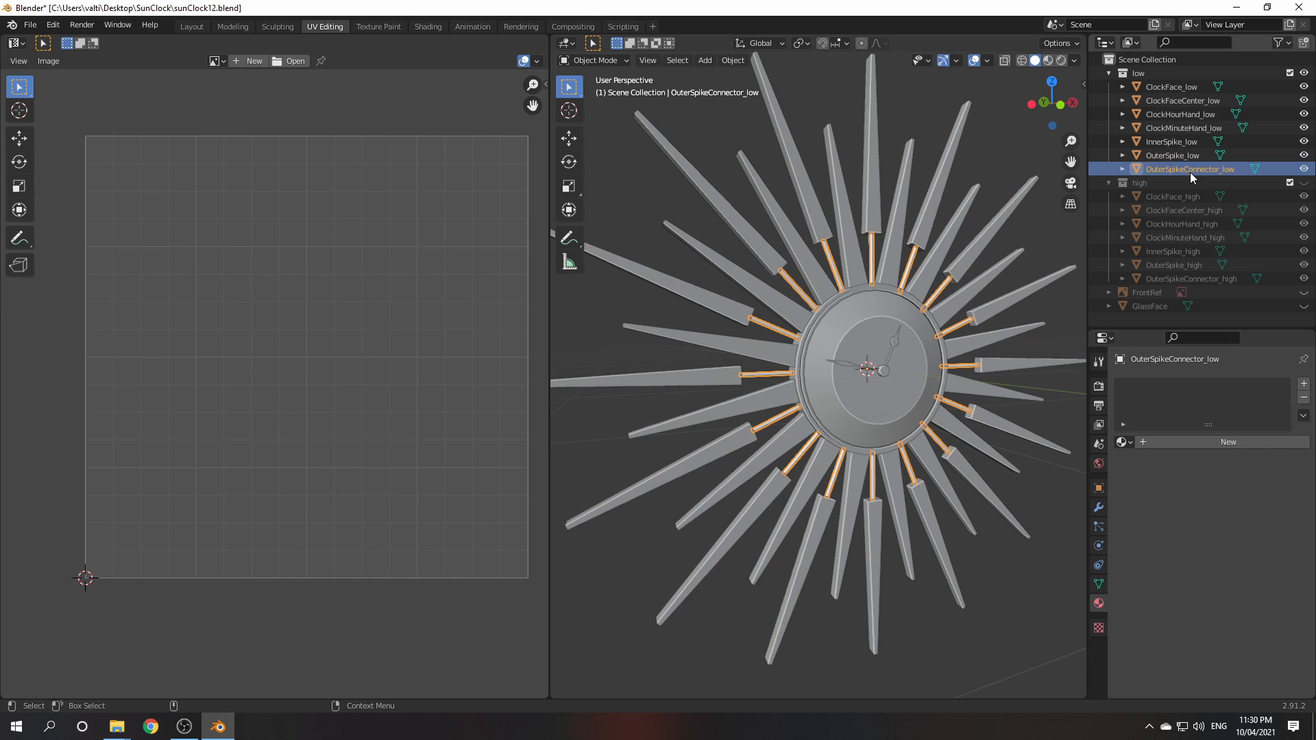
click(1130, 443)
click(1155, 462)
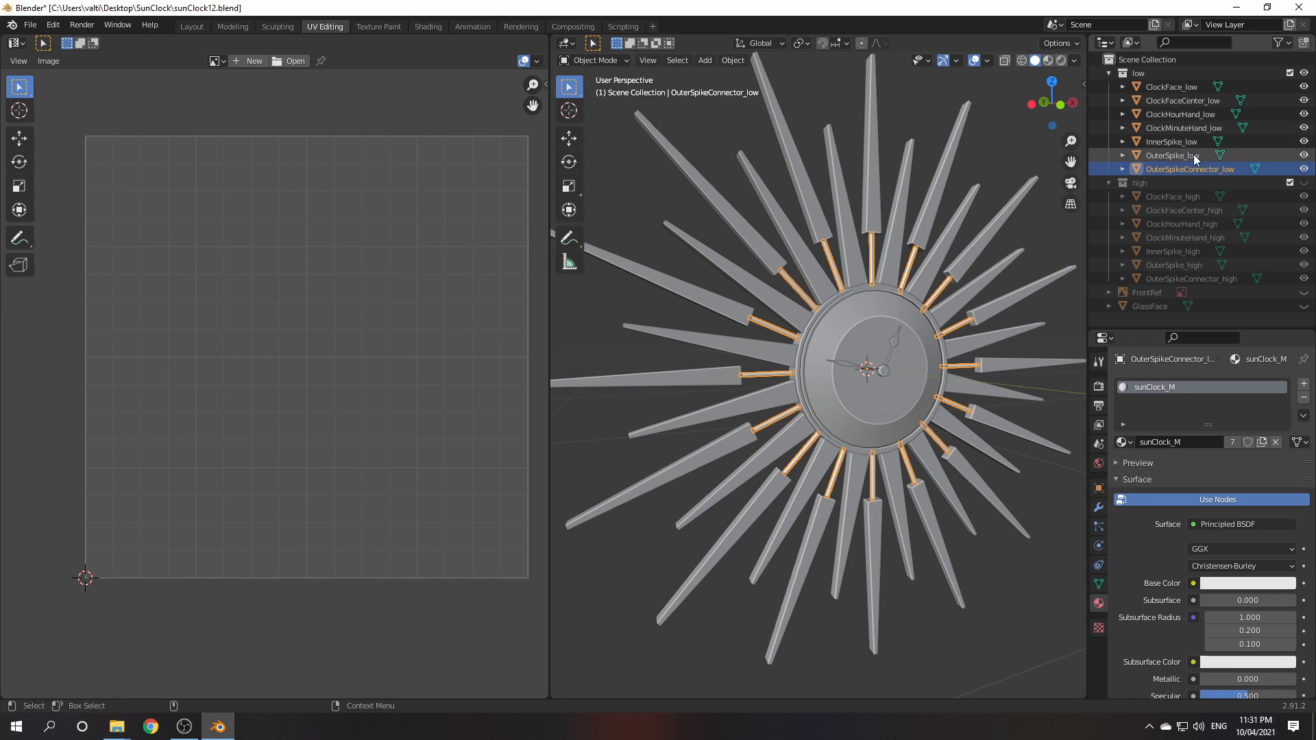